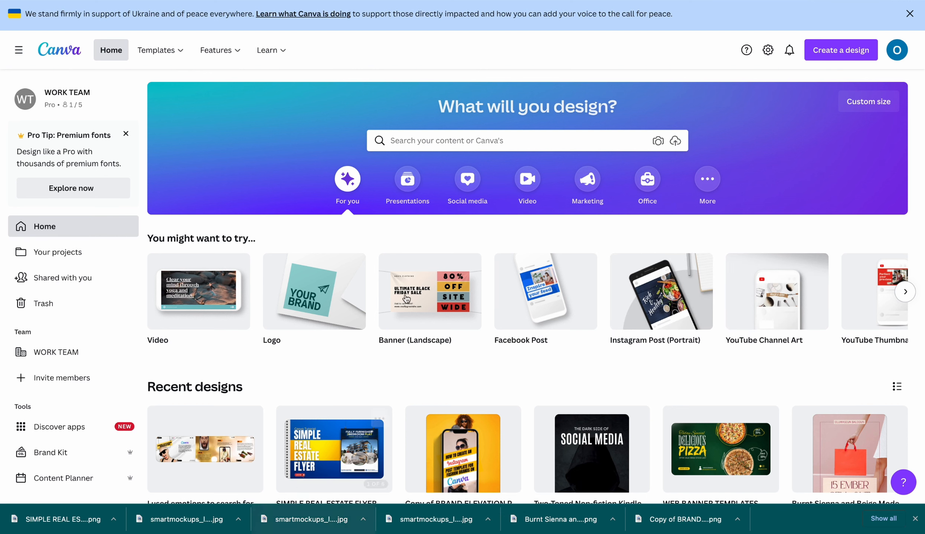
Create a new blank Instagram Post (Portrait) design at 1080 × 1350 px
click(840, 52)
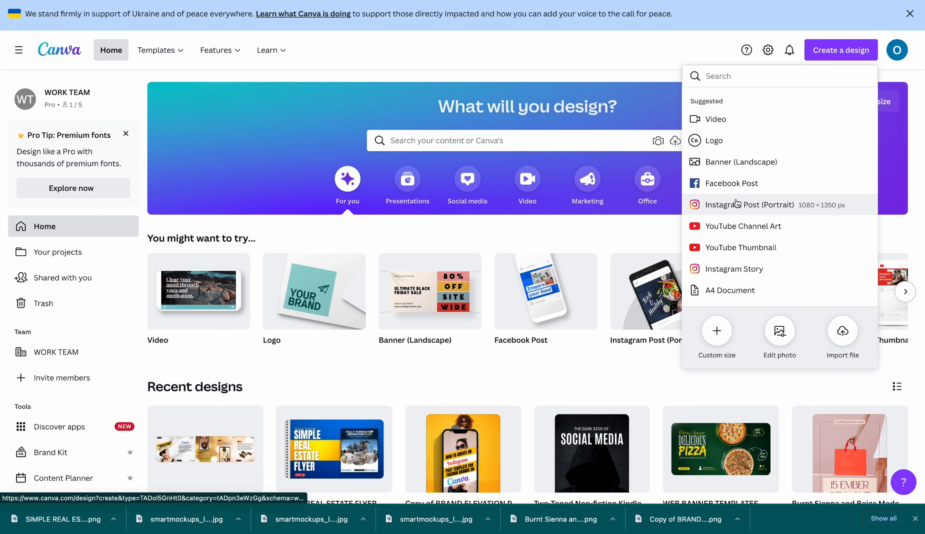
scroll(741, 198, down, 3)
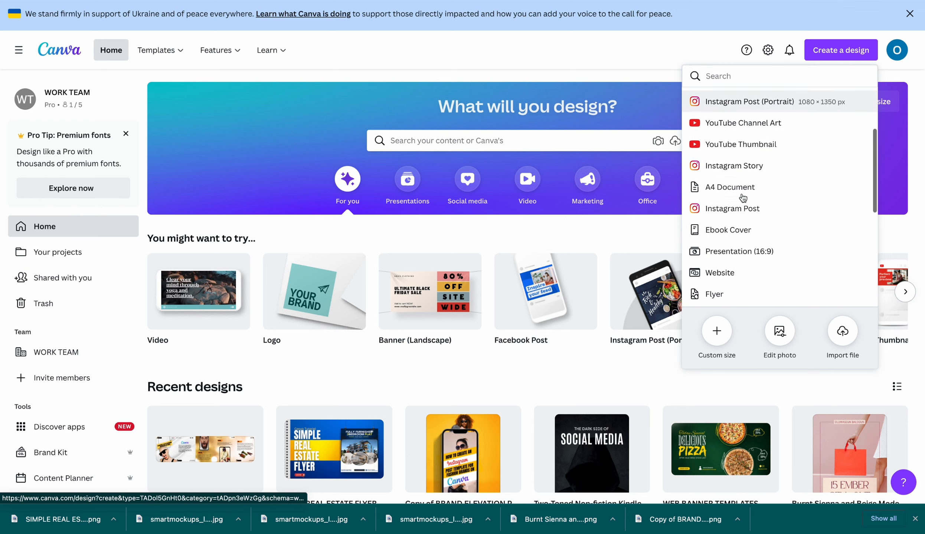
scroll(742, 198, down, 7)
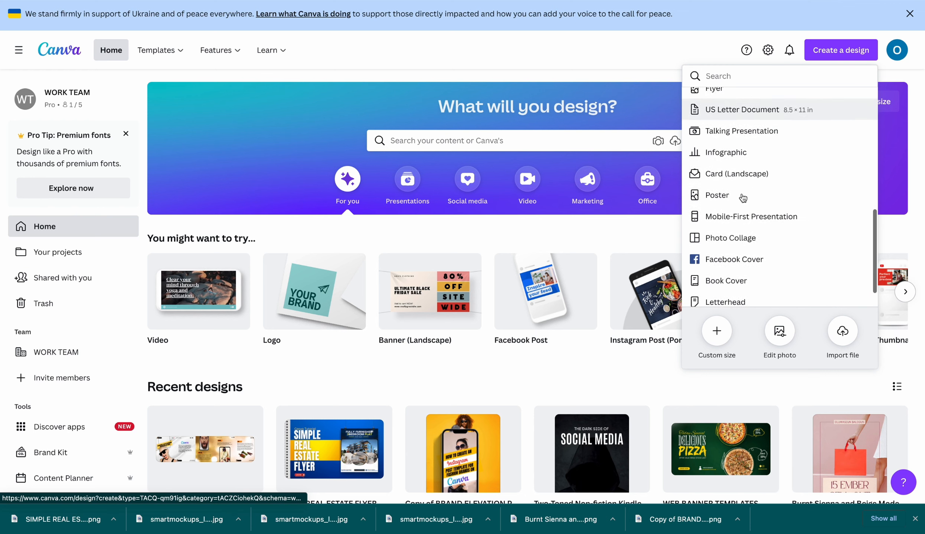
scroll(742, 198, up, 7)
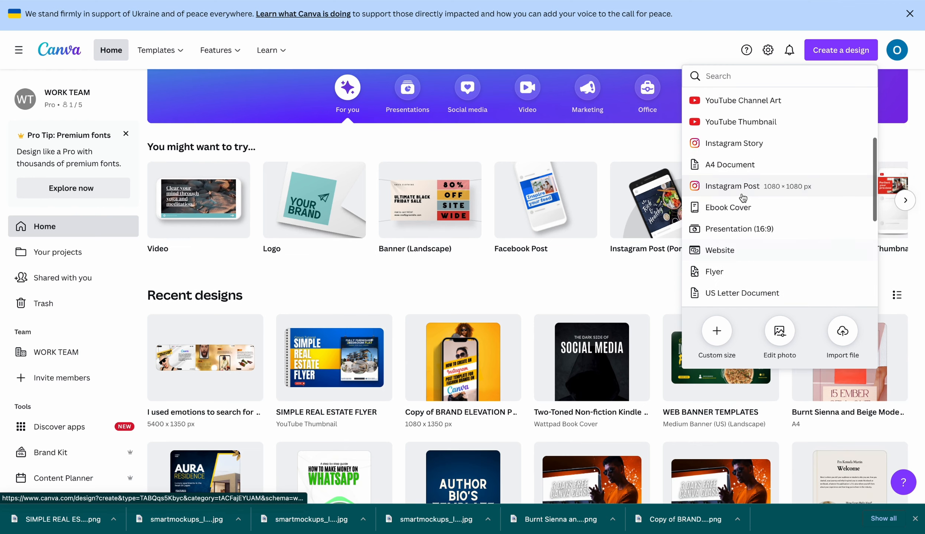
scroll(742, 198, up, 3)
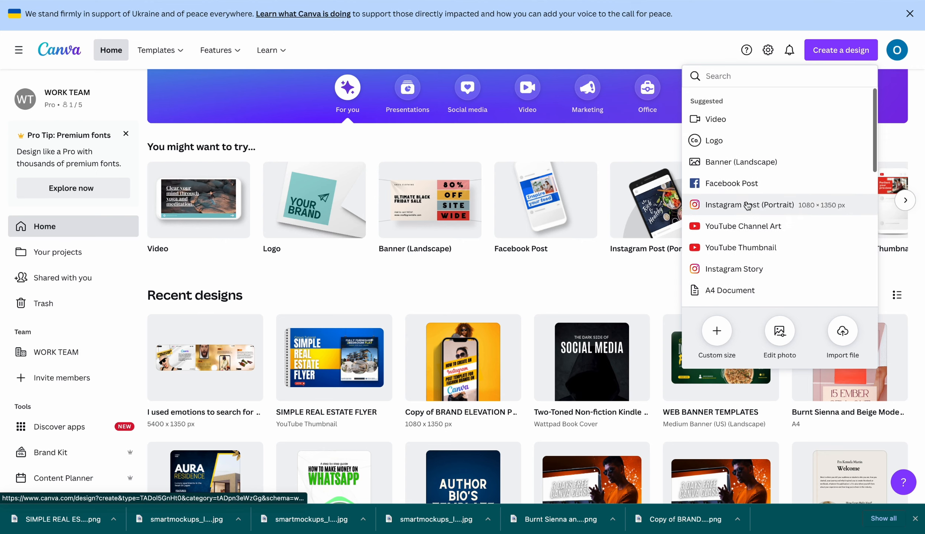
click(749, 205)
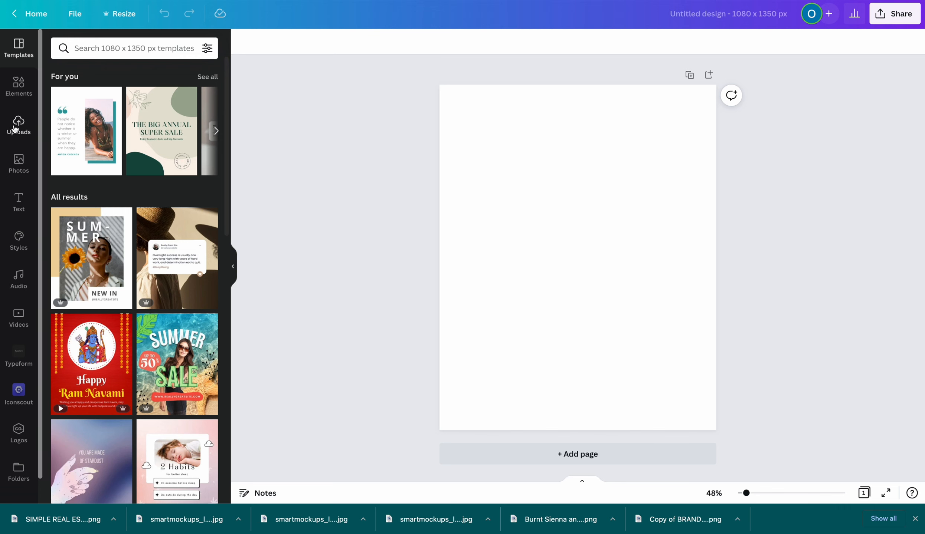
Search stock photos for 'PINK PURPLE GRADIENT' and add a gradient photo to the page
click(18, 167)
click(114, 46)
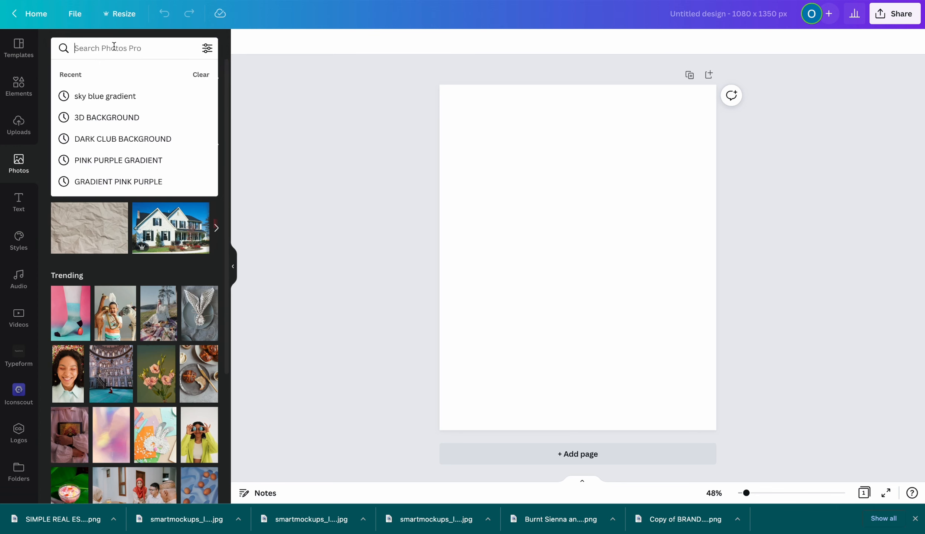
text(PINK)
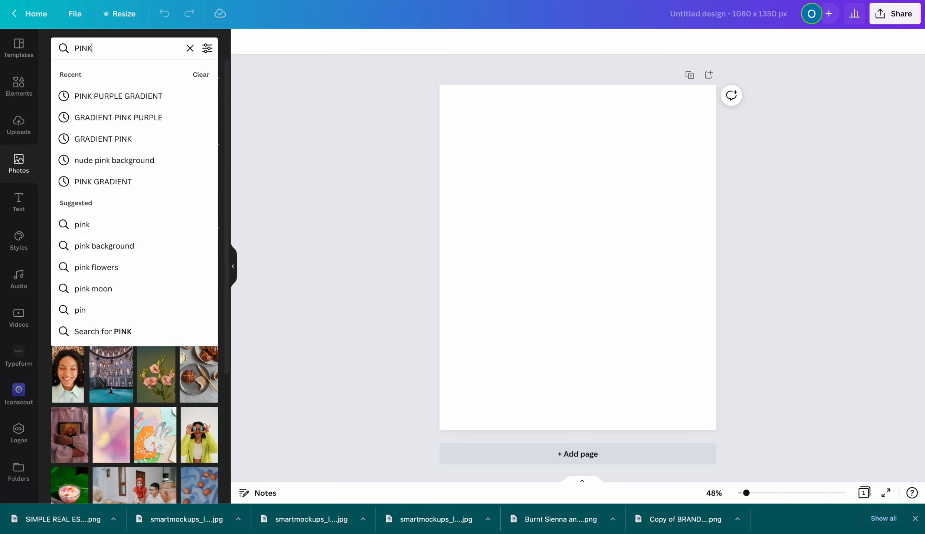
text( PUR)
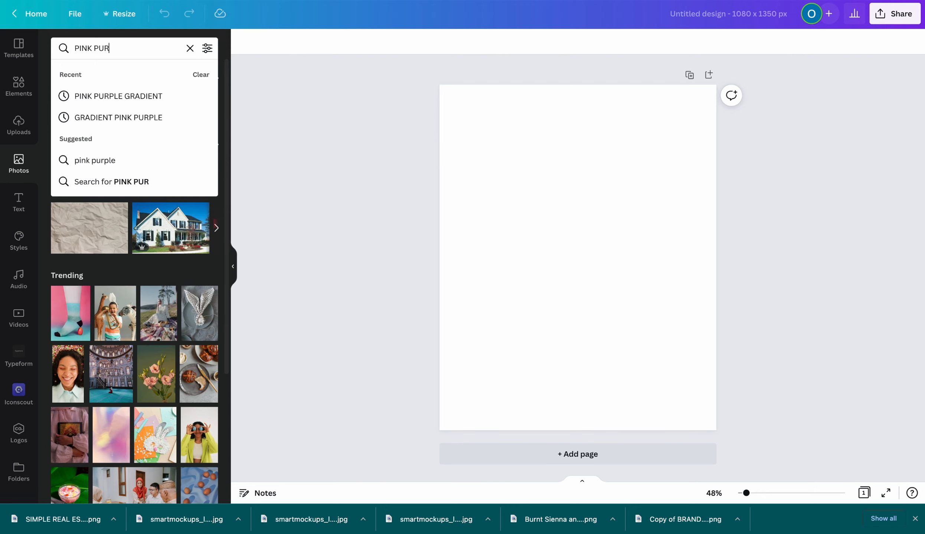
click(116, 96)
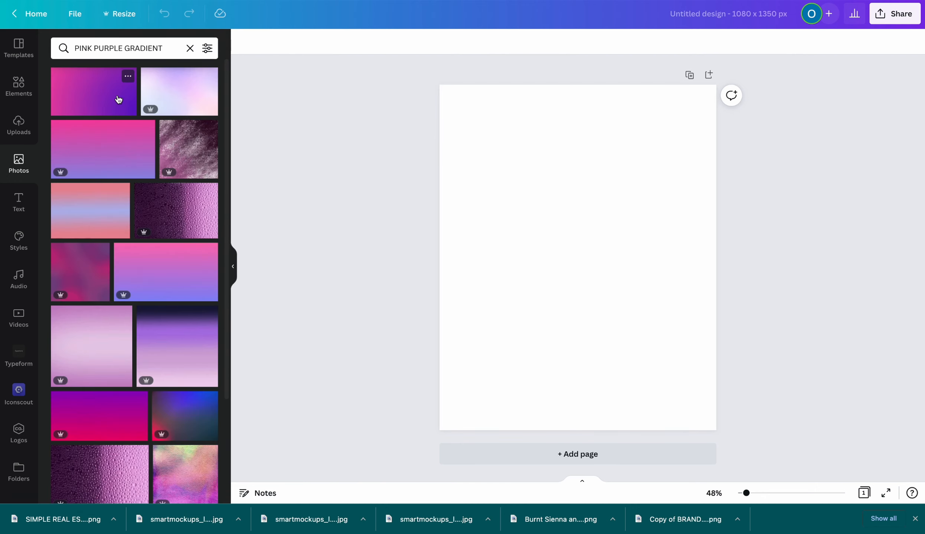
scroll(118, 99, down, 12)
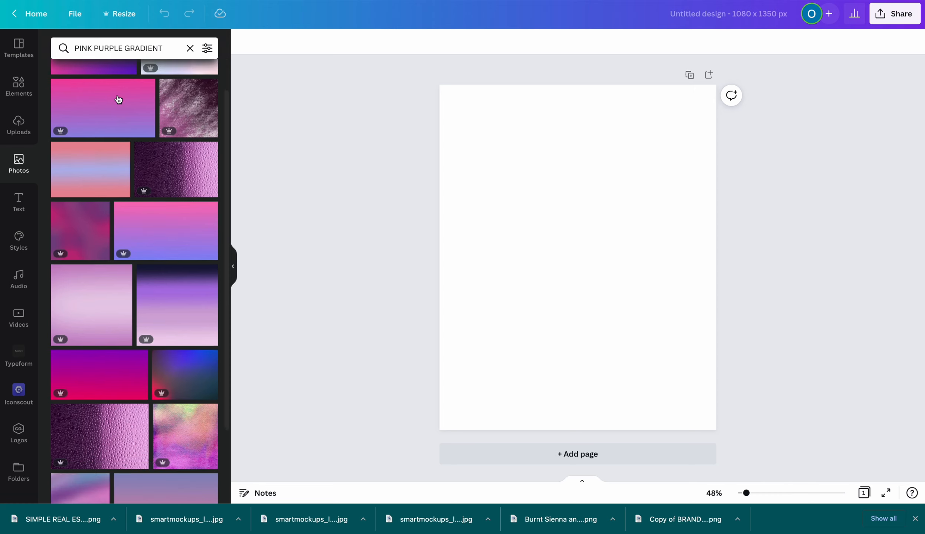
scroll(118, 99, up, 12)
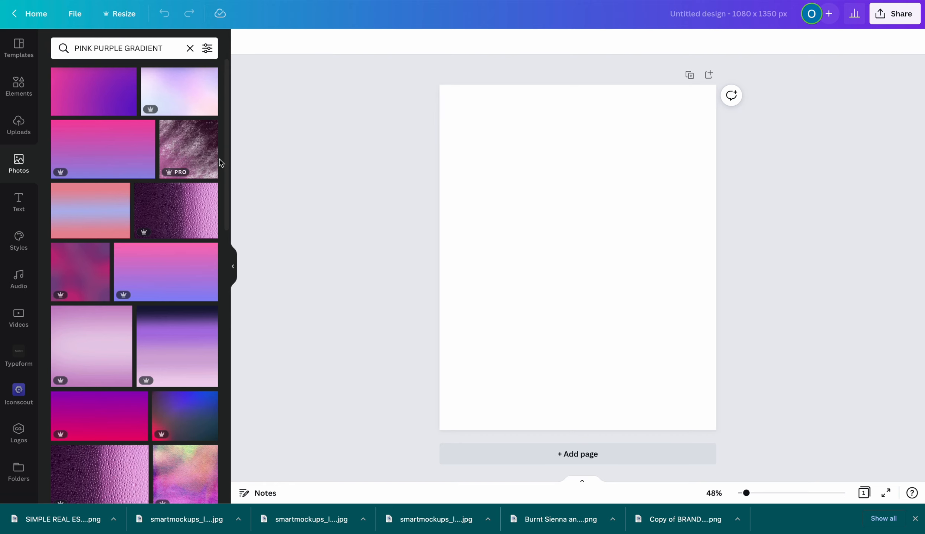
click(88, 111)
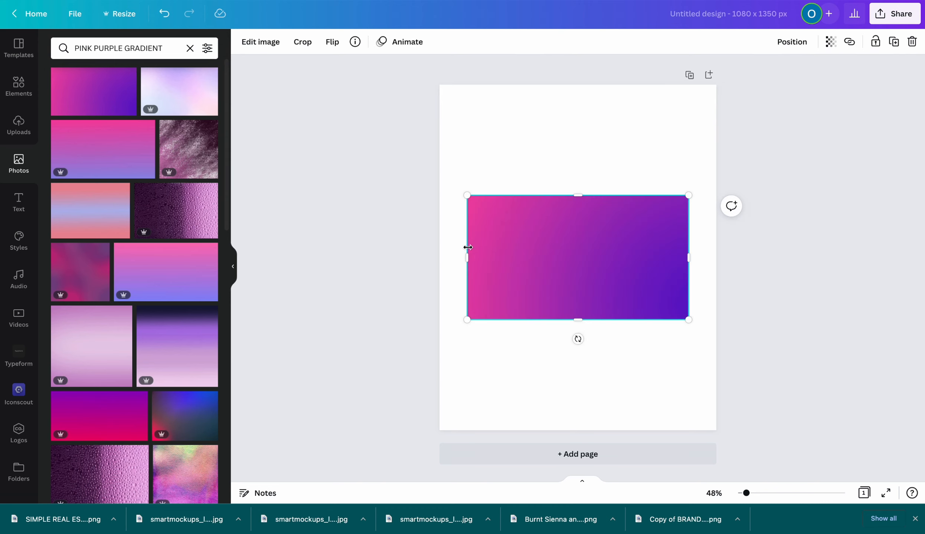
Set the gradient photo as the page background and adjust its crop position
drag(468, 257, 392, 258)
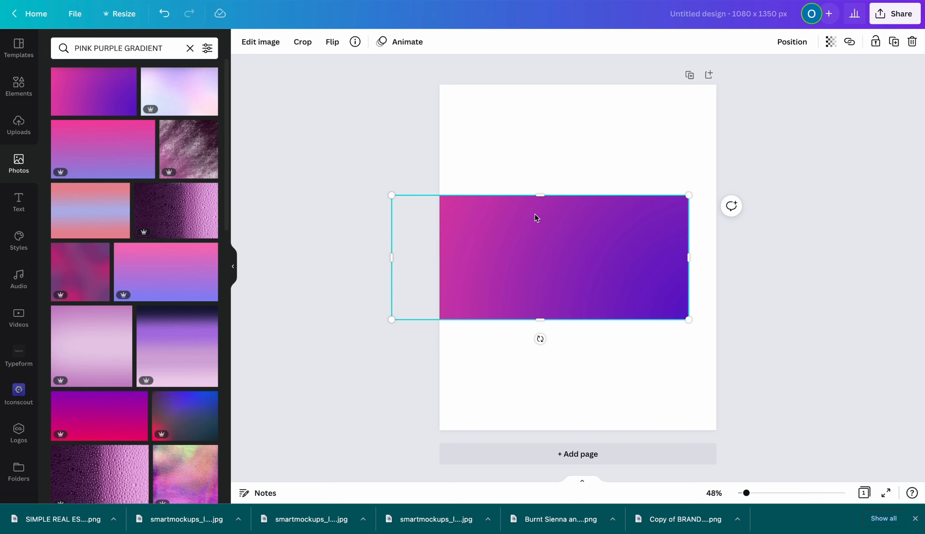
key(Delete)
drag(79, 99, 456, 119)
double_click(509, 190)
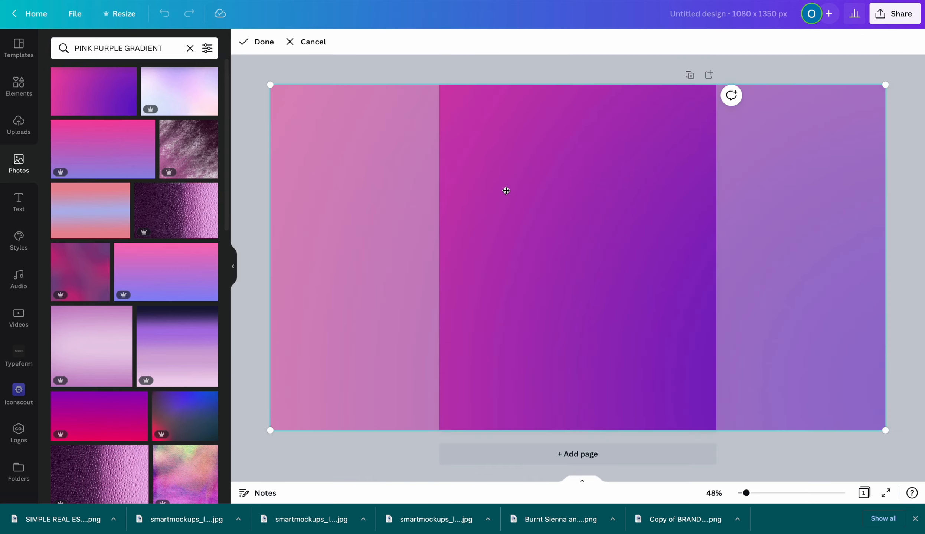
drag(506, 191, 572, 187)
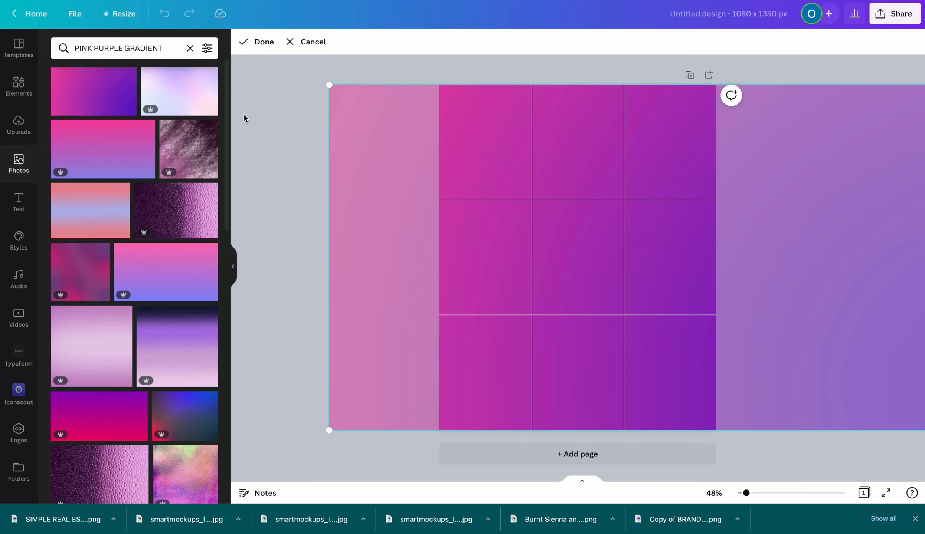
click(258, 119)
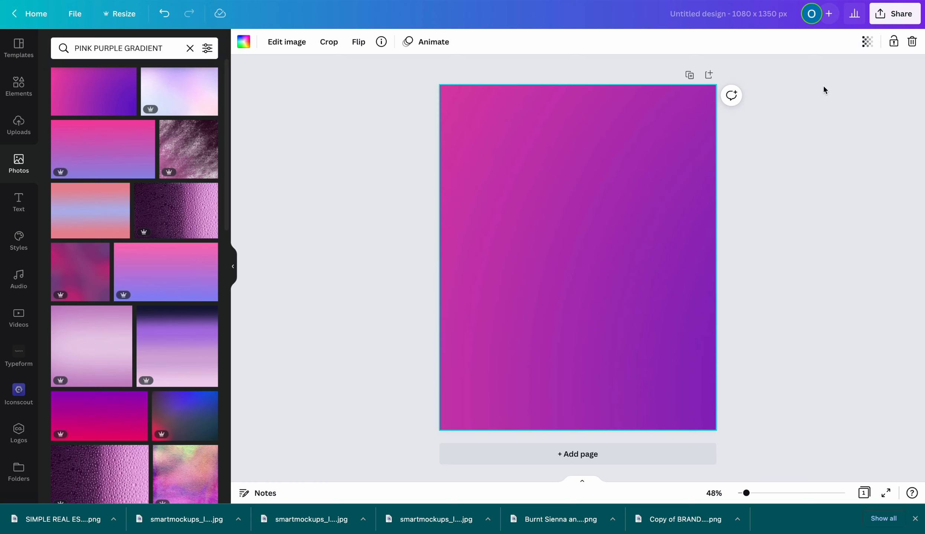
Set the background transparency to 65, nudge its crop left, and add a second page
click(865, 44)
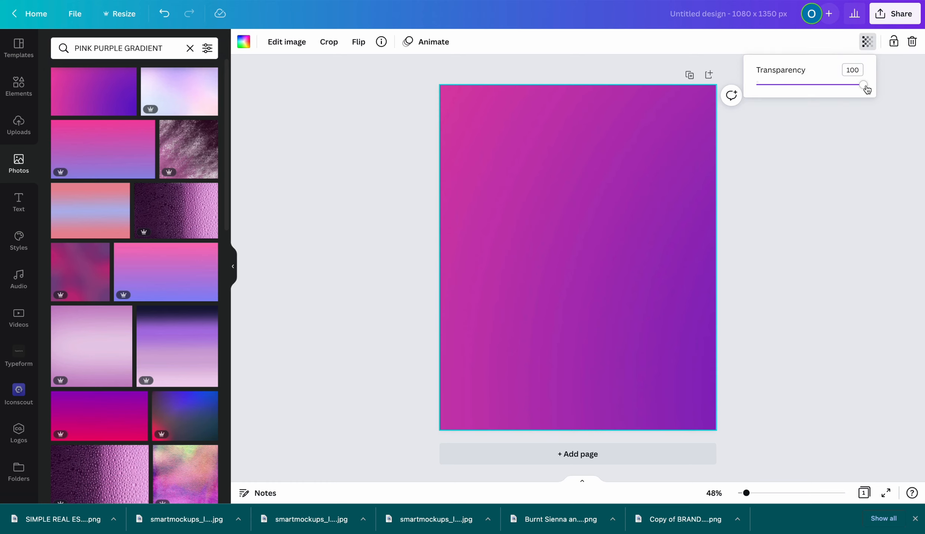
drag(867, 89, 826, 88)
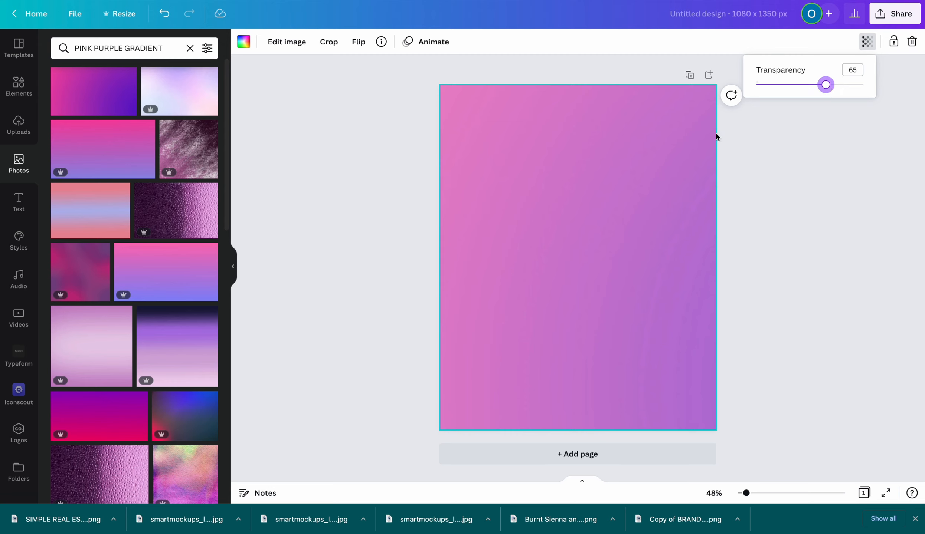
double_click(661, 135)
drag(660, 136, 639, 136)
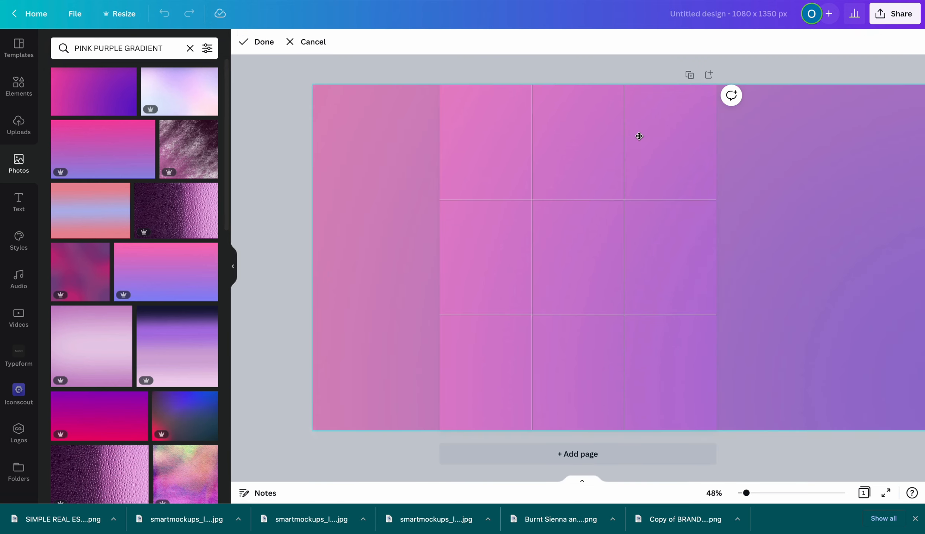
click(507, 67)
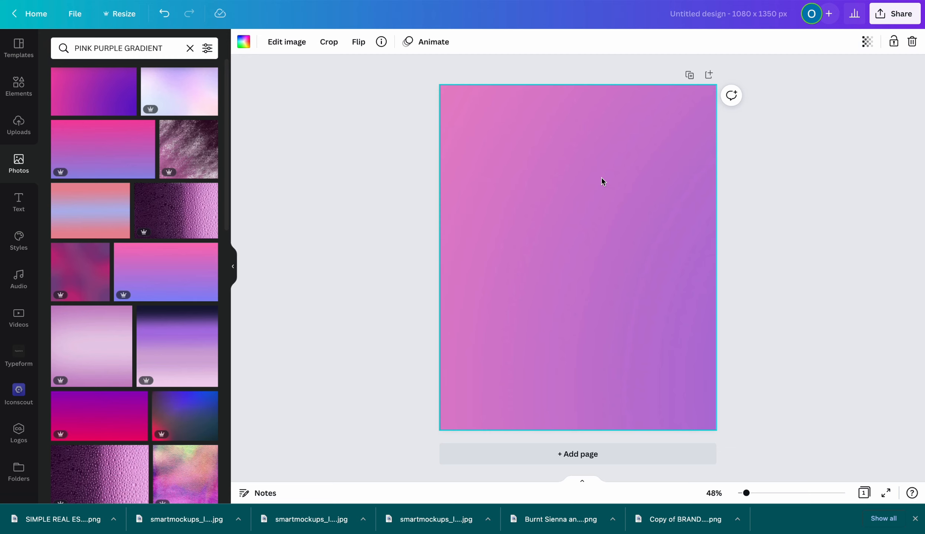
click(638, 453)
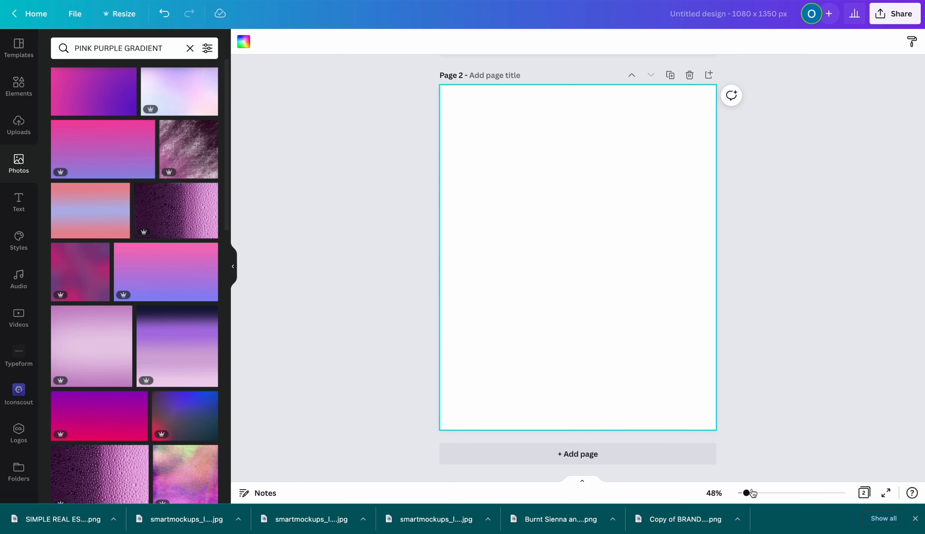
Zoom to 67% and add the circular sky frame, enlarged to 659 × 659 and centred
drag(746, 493, 750, 493)
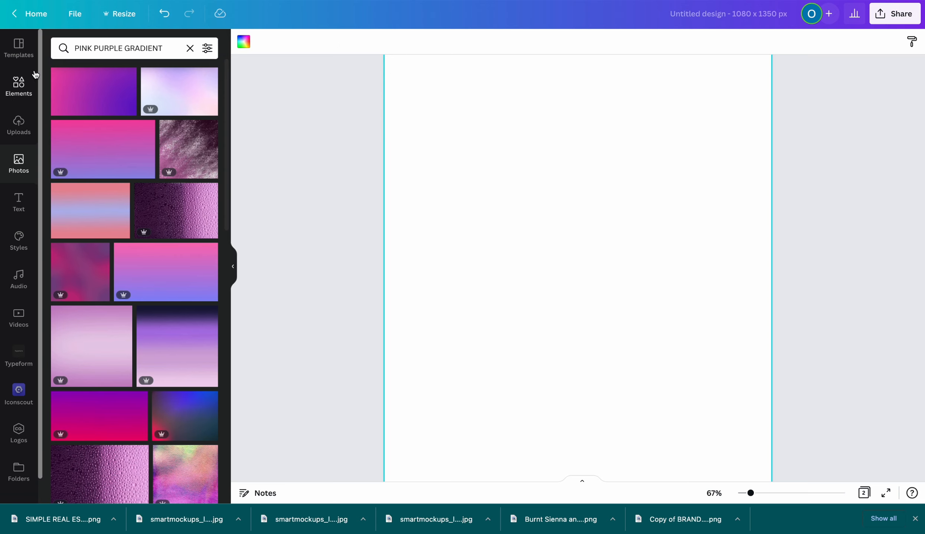
click(18, 86)
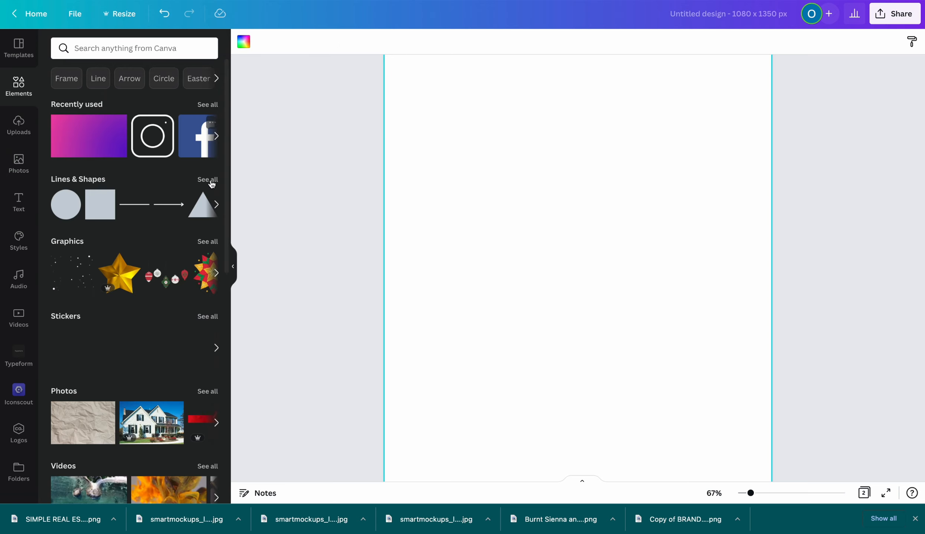
click(207, 105)
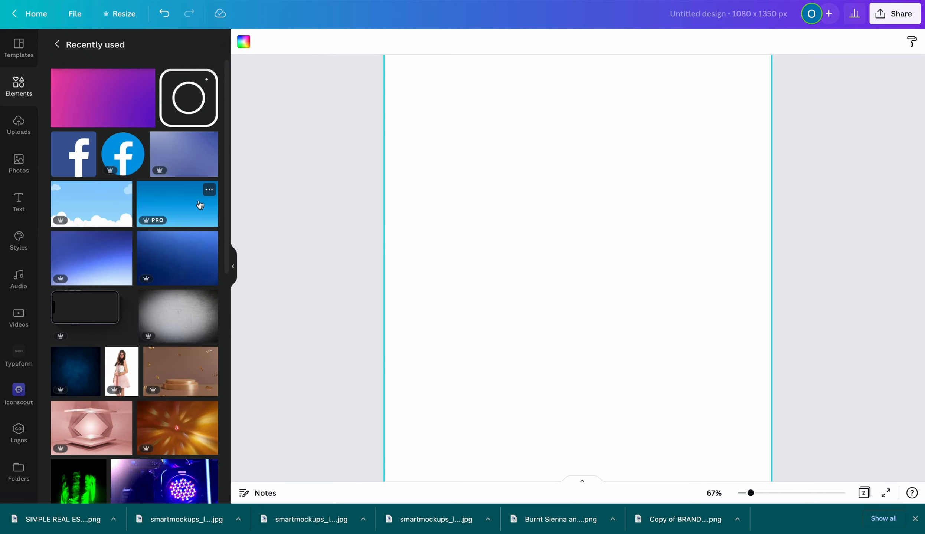
scroll(200, 205, down, 6)
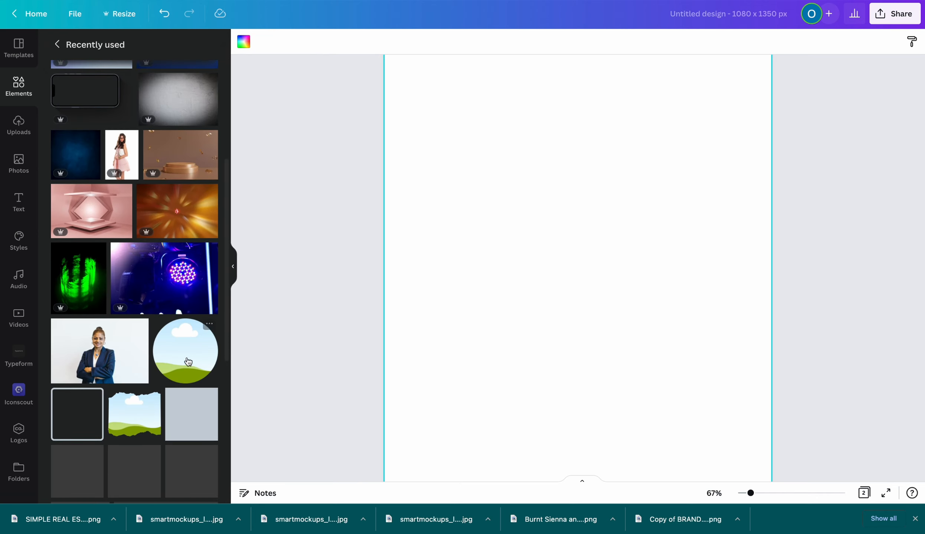
click(187, 362)
drag(522, 223, 521, 210)
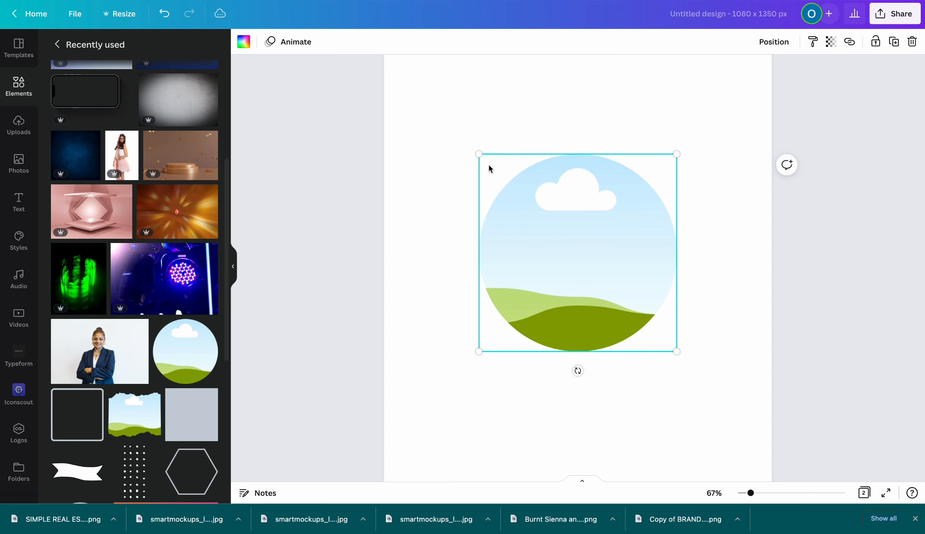
drag(478, 153, 457, 130)
drag(676, 351, 692, 367)
click(18, 163)
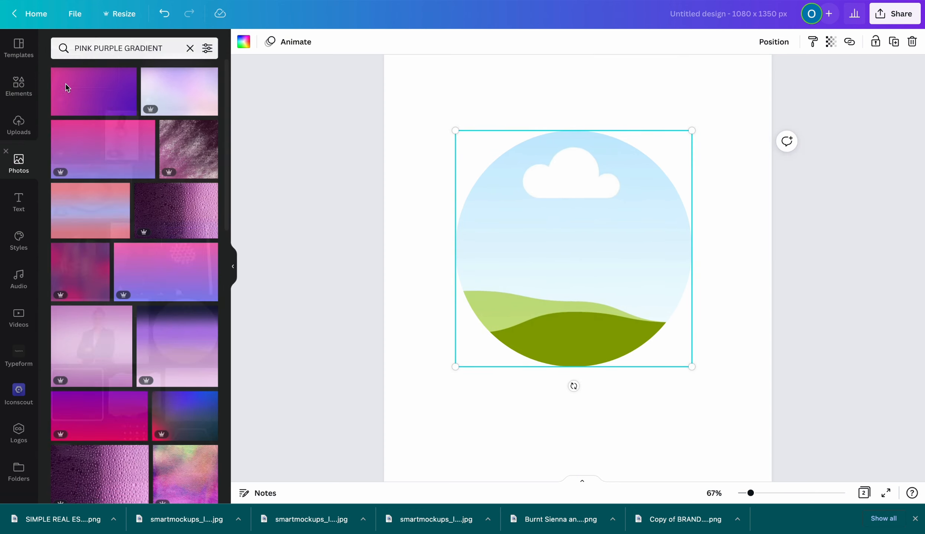
Search stock photos for 'GRADIENT PINK' and browse the results
click(167, 48)
text(PIN)
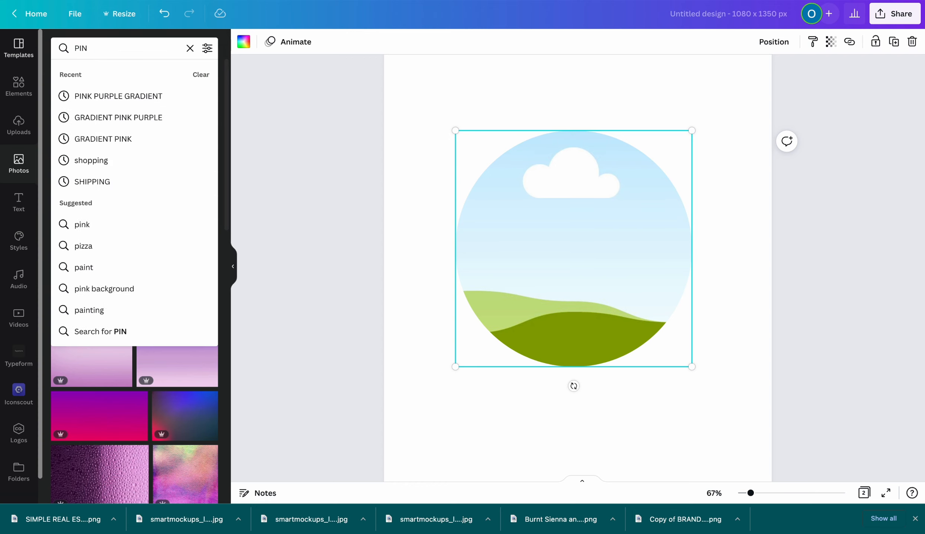
text(K)
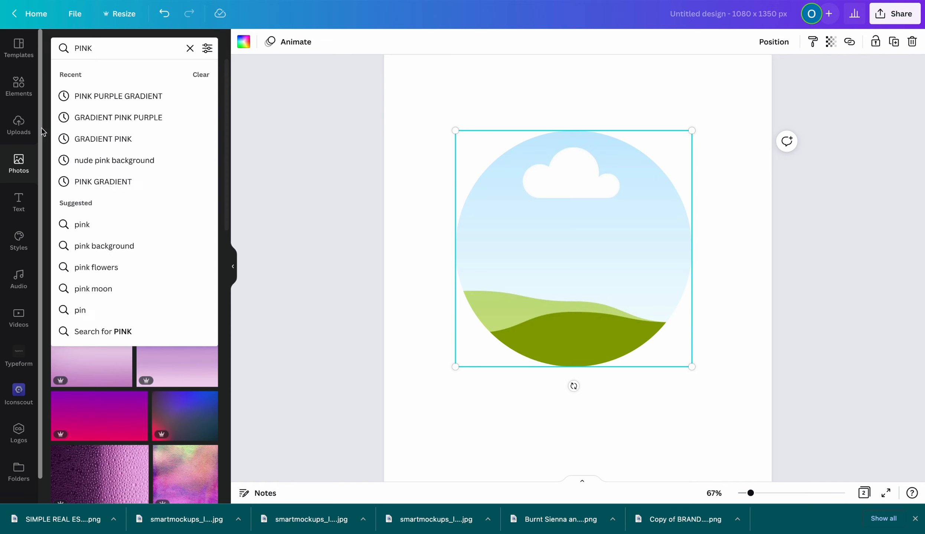
click(99, 139)
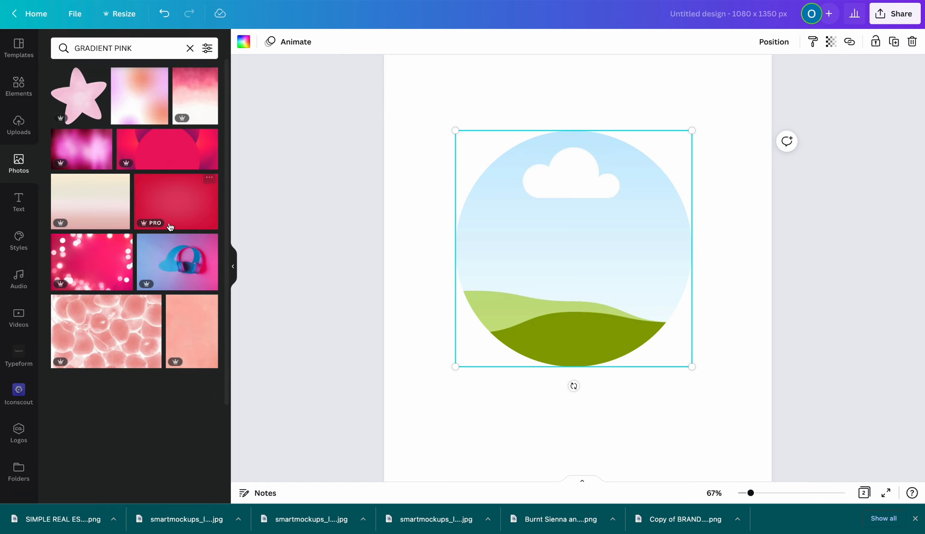
scroll(170, 227, down, 4)
scroll(170, 226, up, 4)
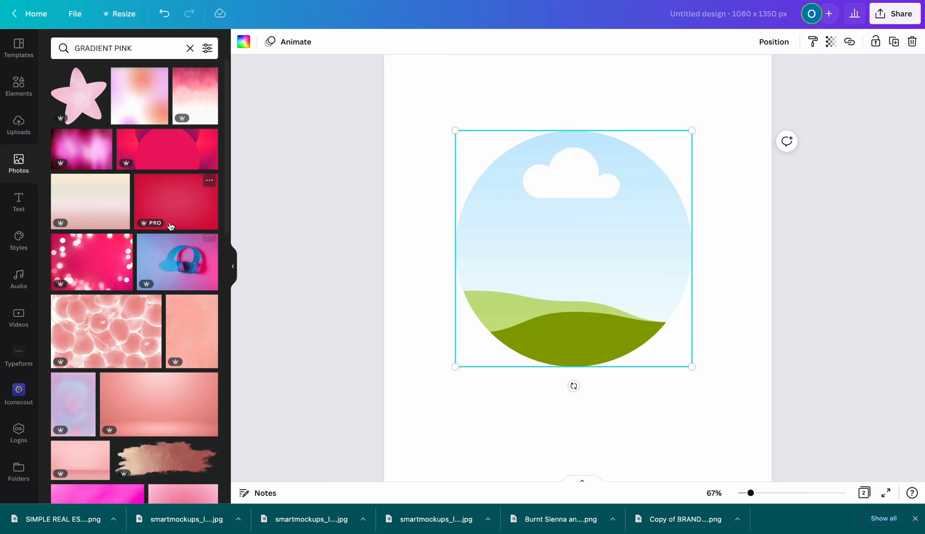
scroll(170, 227, down, 6)
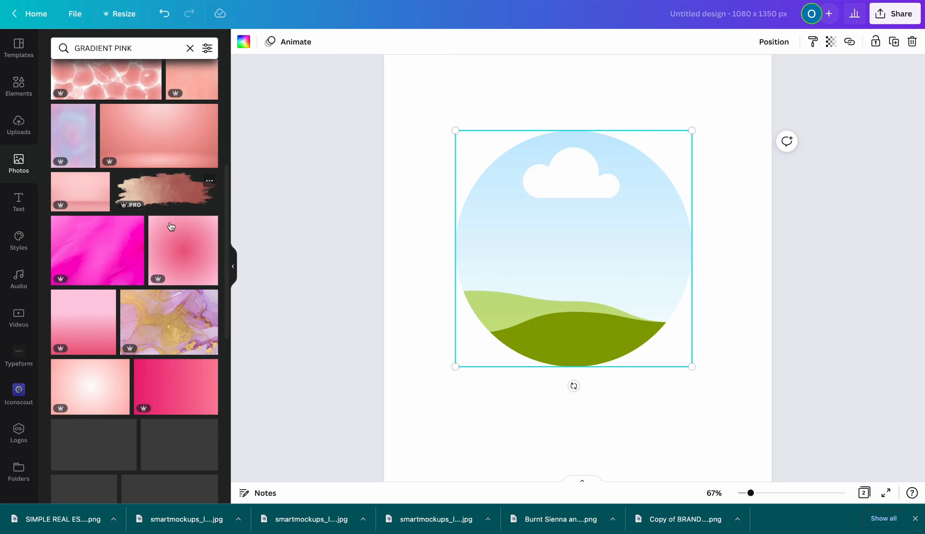
scroll(171, 227, down, 4)
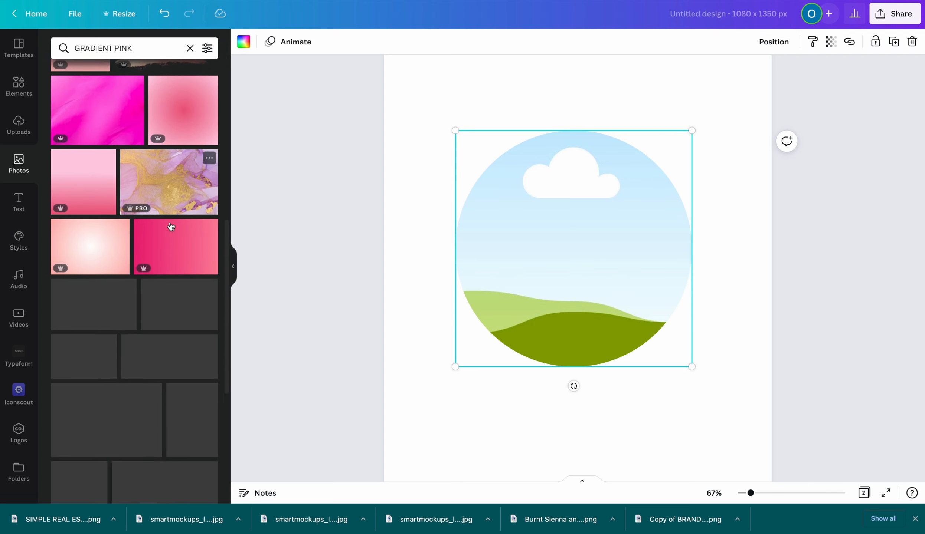
scroll(171, 227, down, 4)
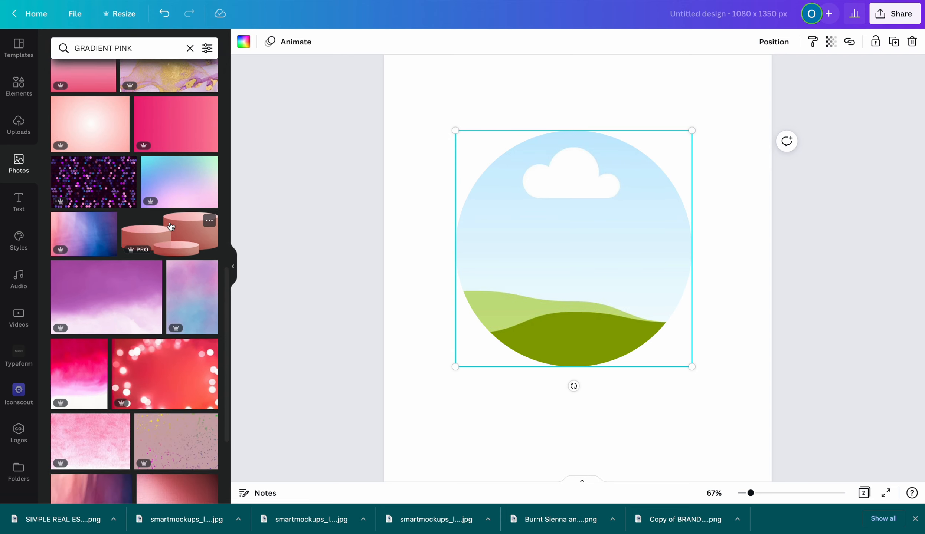
scroll(171, 226, down, 4)
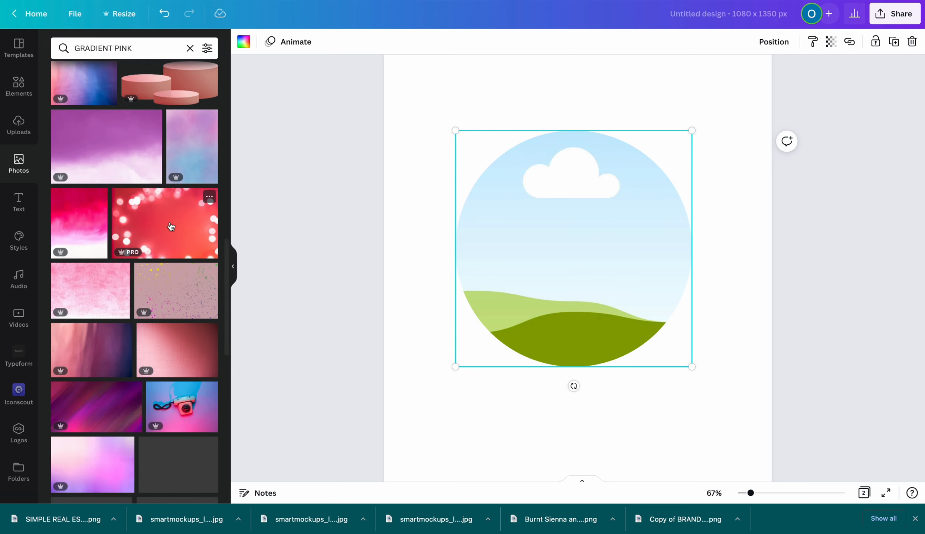
scroll(170, 226, down, 8)
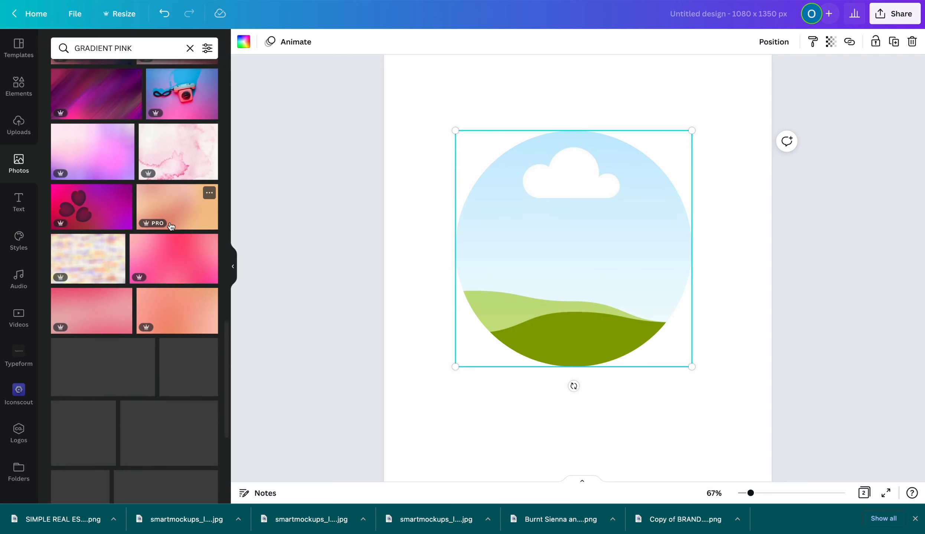
Filter results to Free photos and drop the orange-pink gradient into the circle frame
click(207, 49)
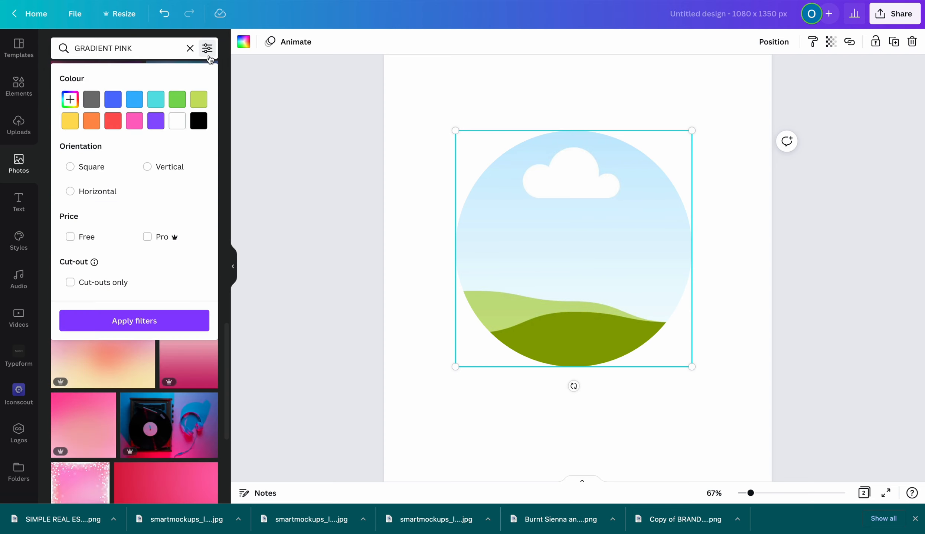
click(70, 236)
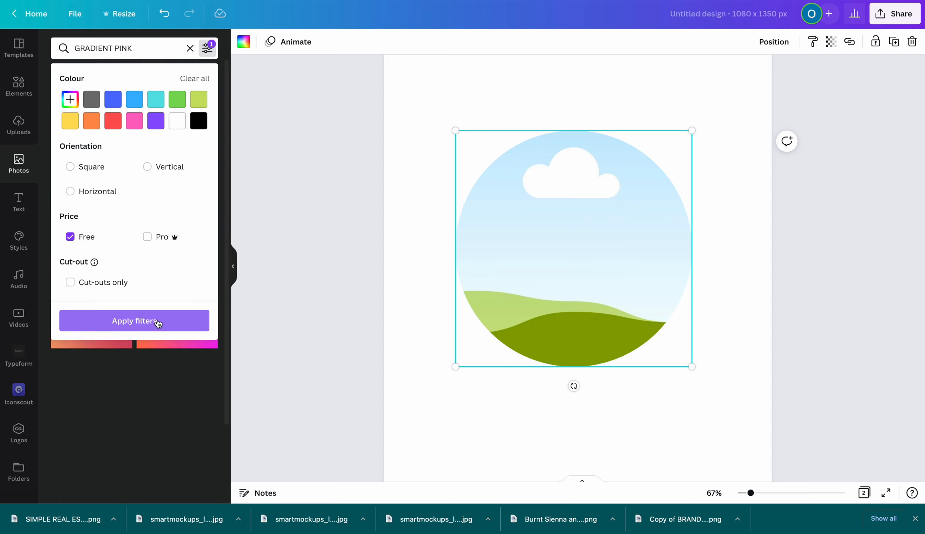
click(158, 321)
scroll(165, 295, down, 1)
scroll(167, 294, up, 1)
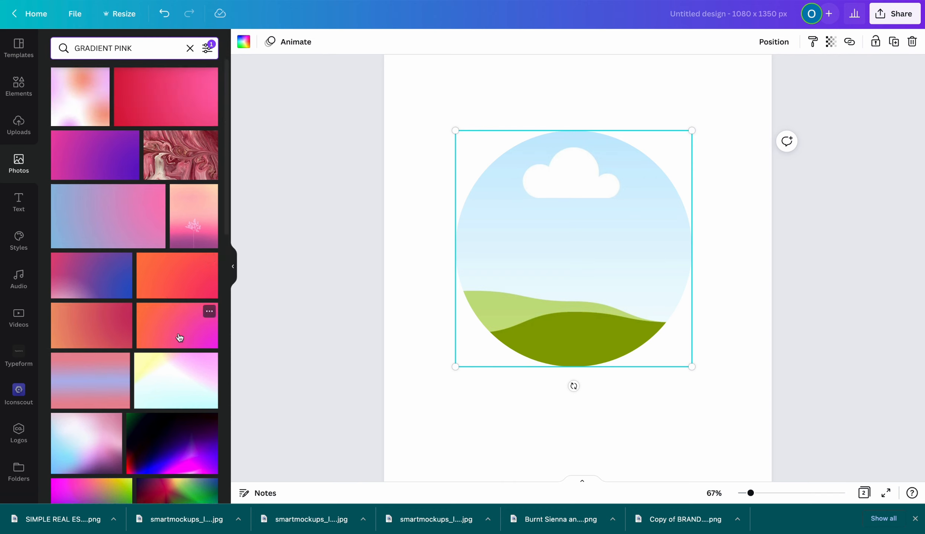
scroll(161, 330, down, 3)
scroll(162, 332, up, 3)
click(161, 332)
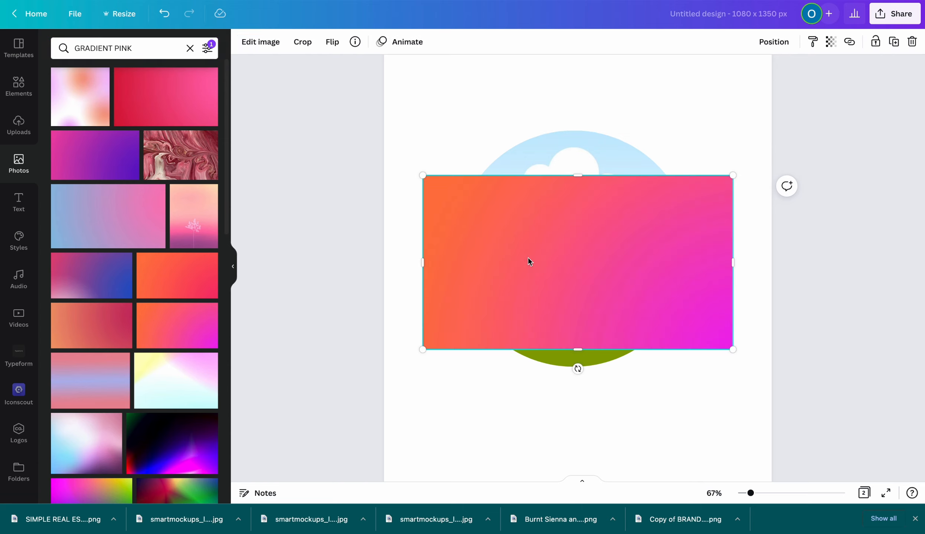
drag(523, 261, 572, 248)
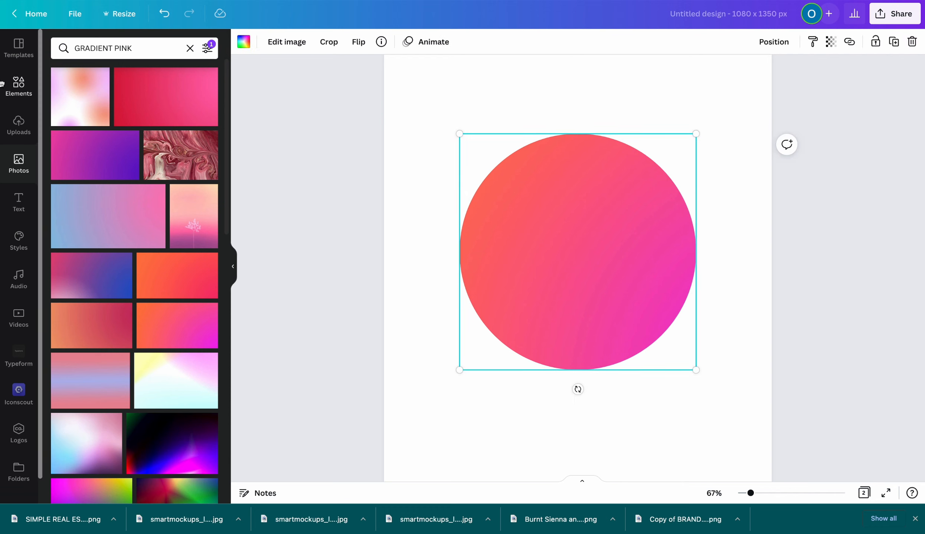
Add a yellow circle, resize it to about 531 × 531, and centre it over the gradient circle
click(18, 89)
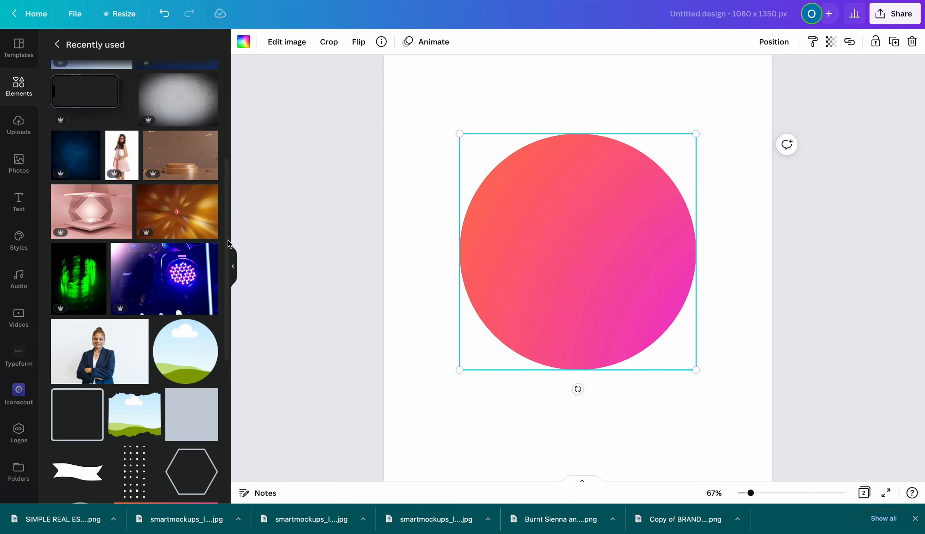
scroll(67, 343, down, 5)
click(66, 343)
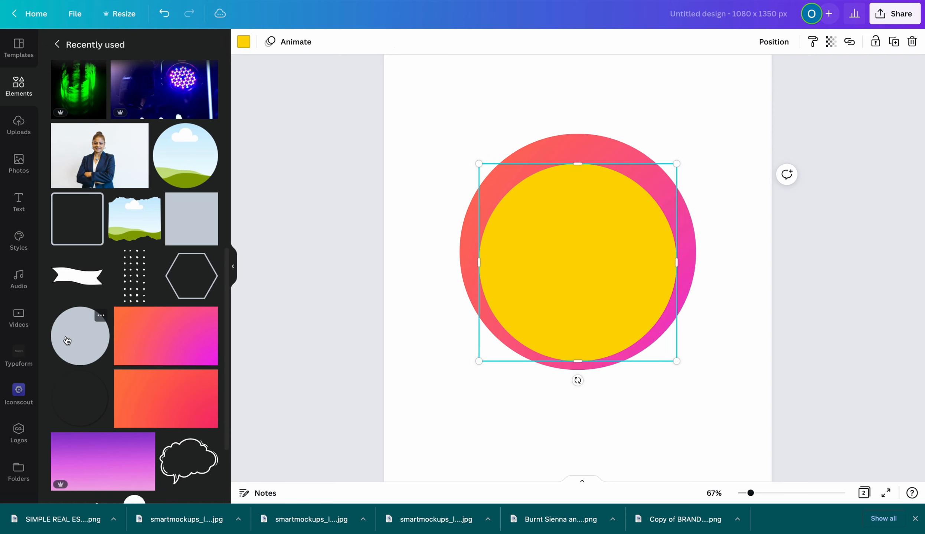
drag(547, 208, 555, 210)
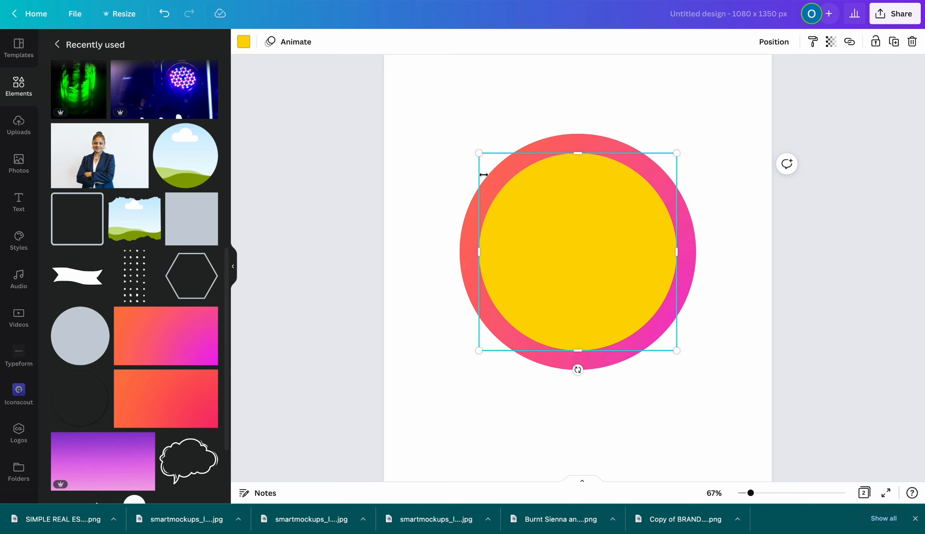
drag(478, 153, 487, 160)
drag(567, 228, 563, 224)
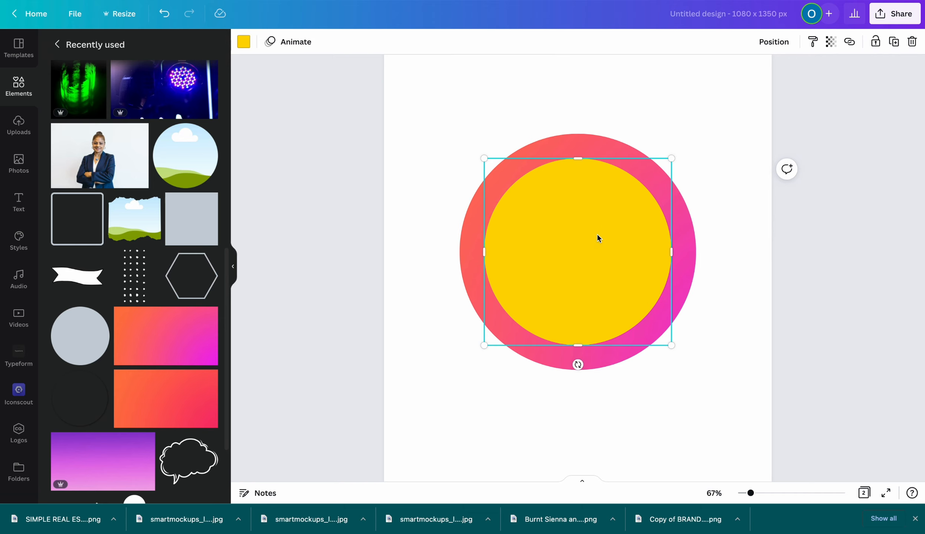
drag(481, 164, 477, 157)
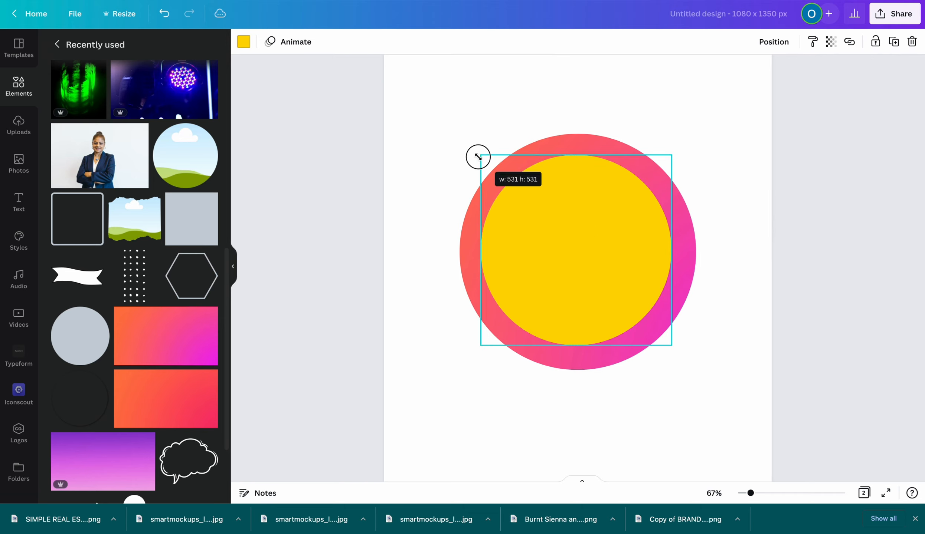
drag(553, 217, 556, 222)
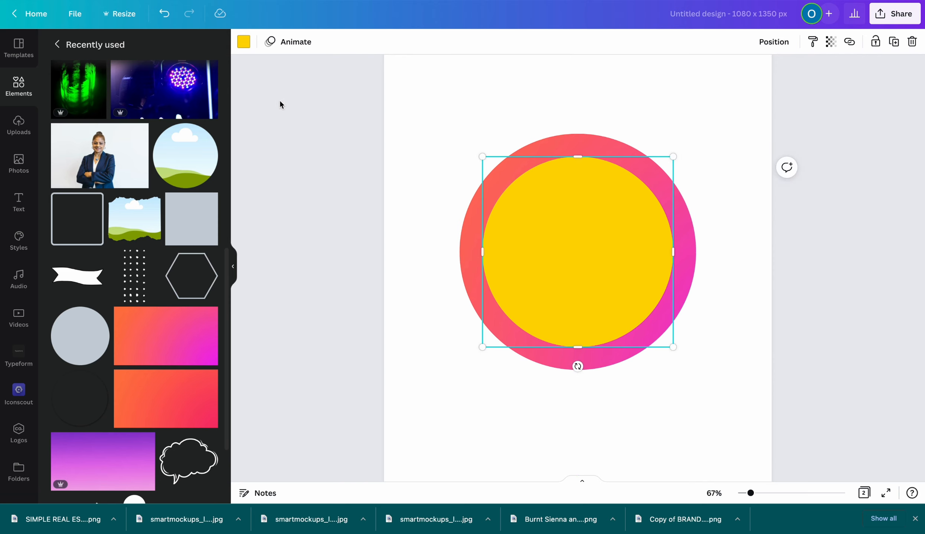
Make the inner circle white and group both circles into a ring
click(243, 42)
click(119, 96)
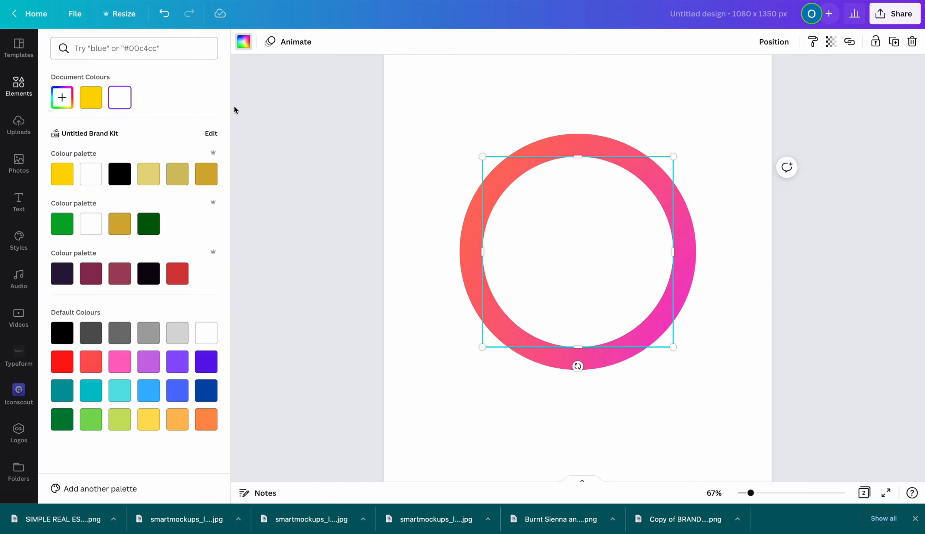
click(725, 140)
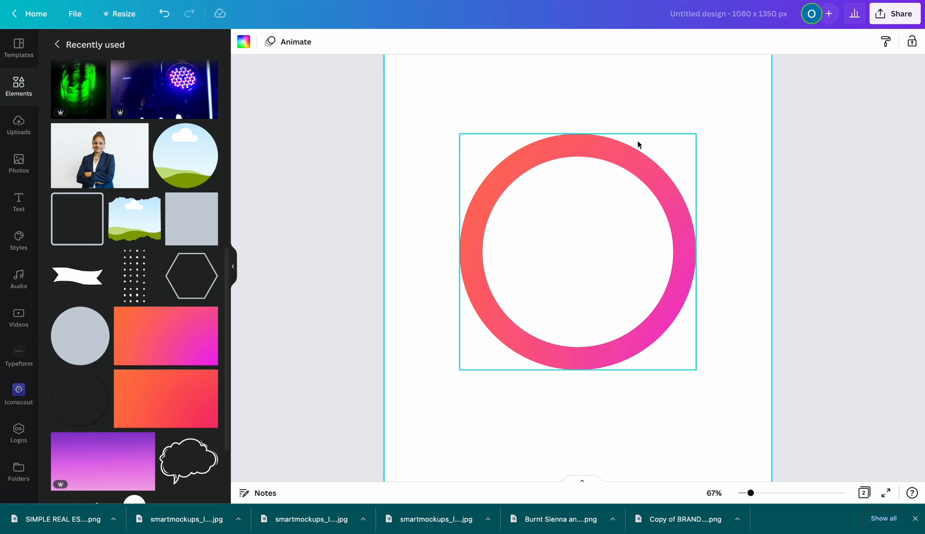
drag(448, 113, 714, 435)
click(752, 42)
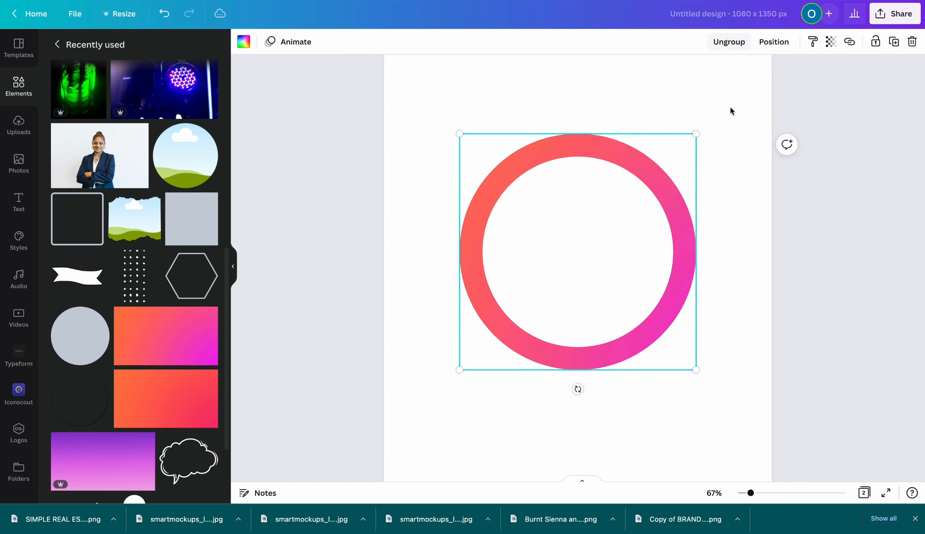
Move the ring toward the top of the page and add the woman-in-blue-blazer photo
drag(613, 223, 605, 99)
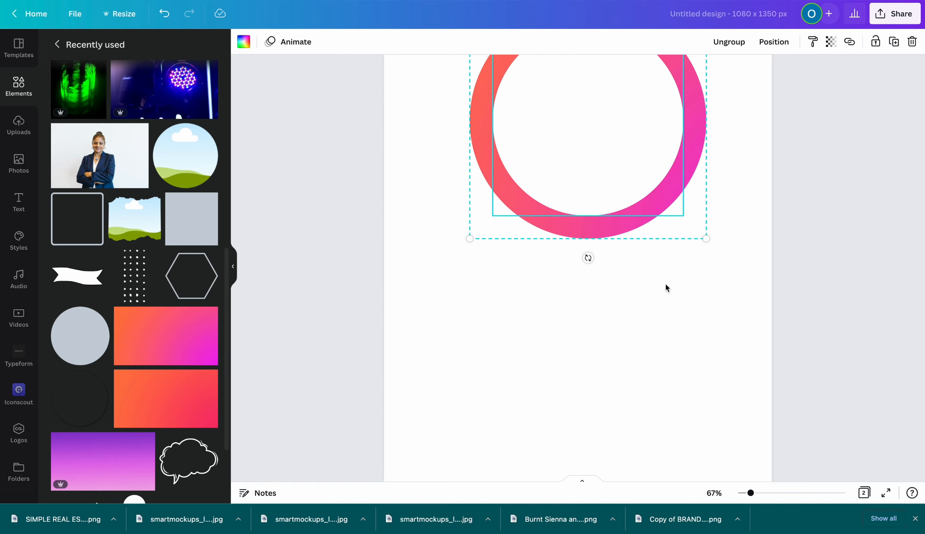
drag(584, 192, 587, 130)
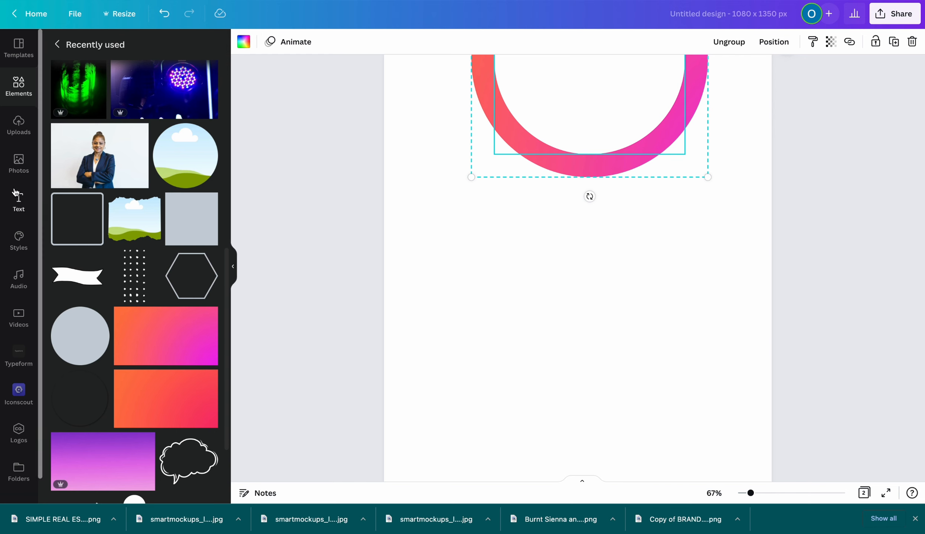
click(99, 155)
click(140, 132)
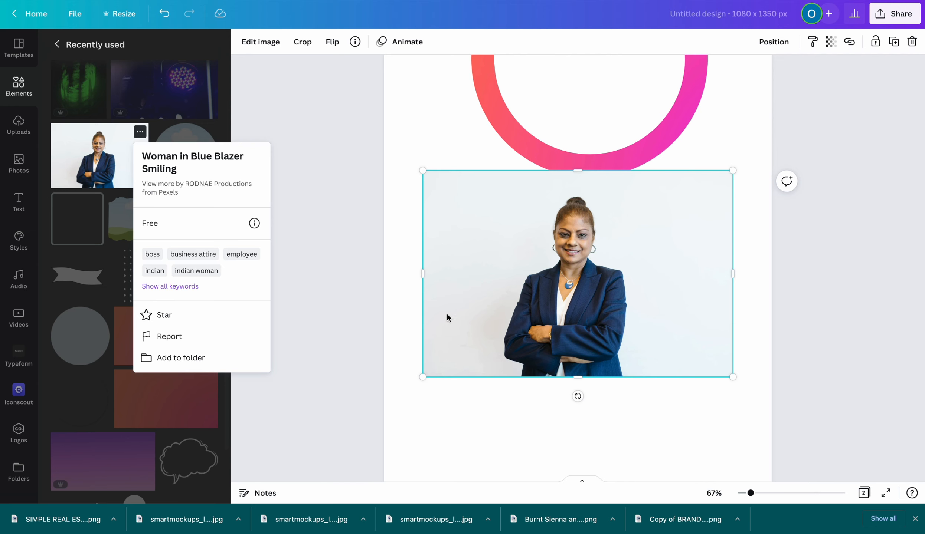
Enlarge the woman's photo, place it under the ring, and bring up Edit image
drag(423, 376, 396, 419)
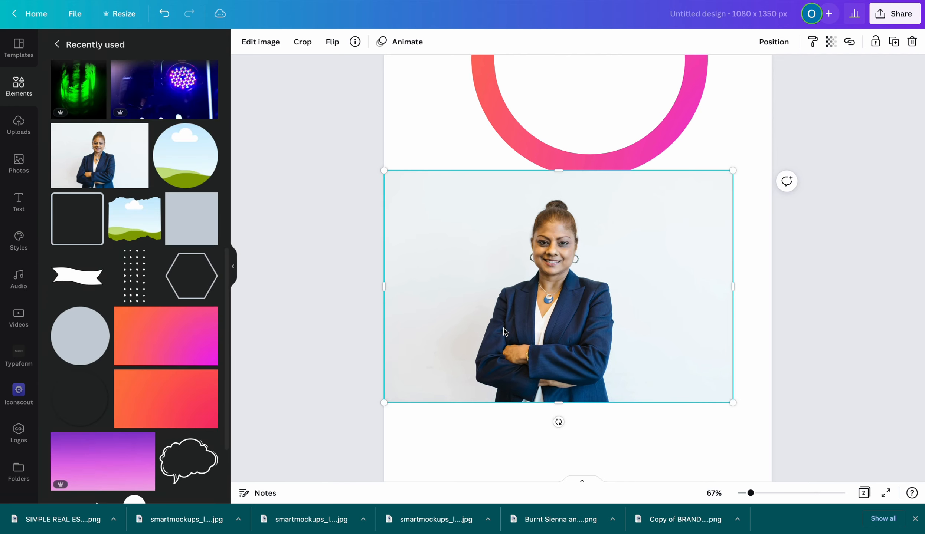
drag(504, 331, 516, 349)
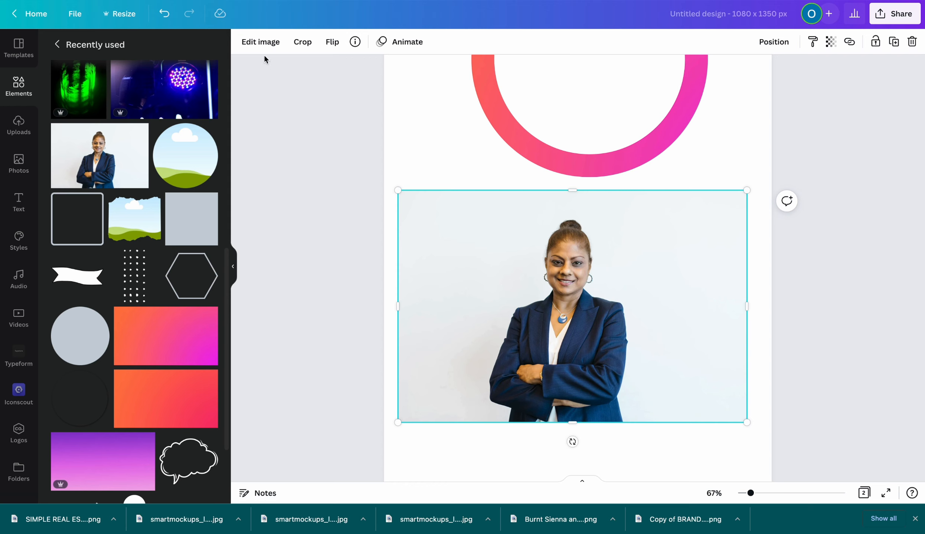
click(261, 43)
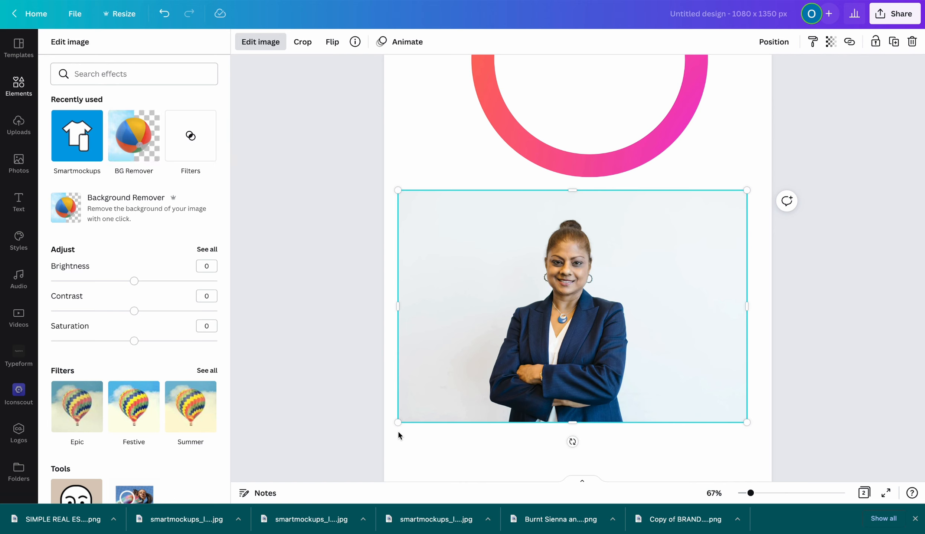
Shrink the speaker photo, centre it below the pink ring, and run BG Remover
drag(392, 426, 219, 494)
drag(460, 340, 562, 235)
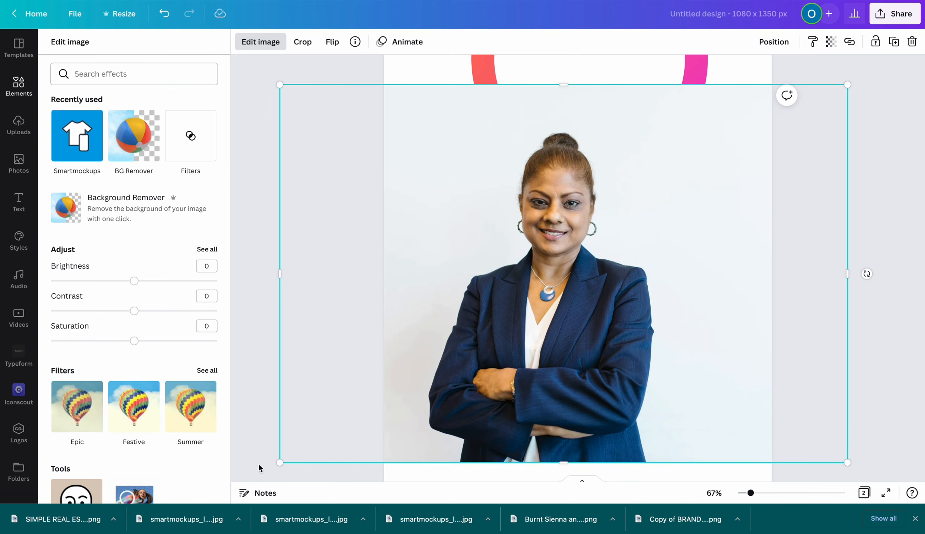
drag(277, 461, 500, 325)
drag(542, 278, 439, 370)
mouse_move(466, 341)
mouse_down()
mouse_move(477, 341)
mouse_move(460, 343)
mouse_move(469, 344)
mouse_up()
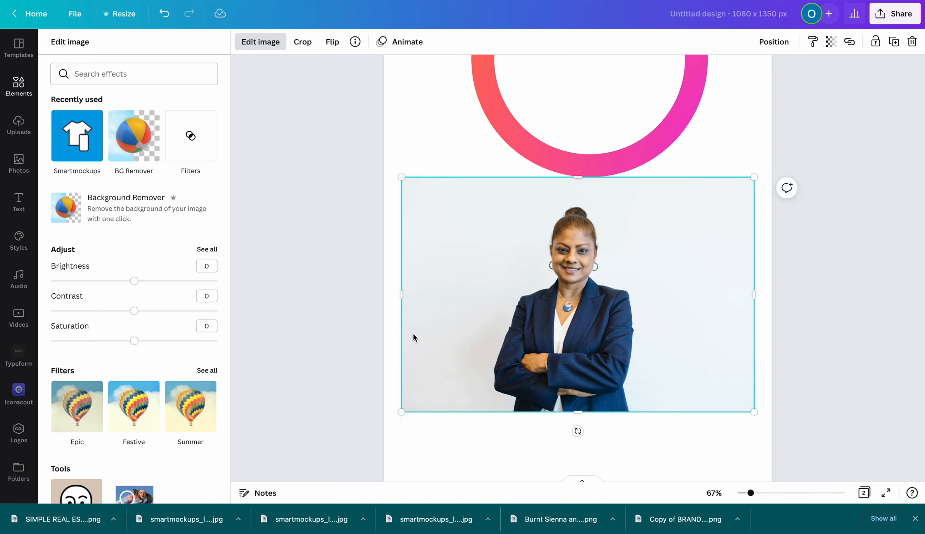
drag(511, 301, 510, 316)
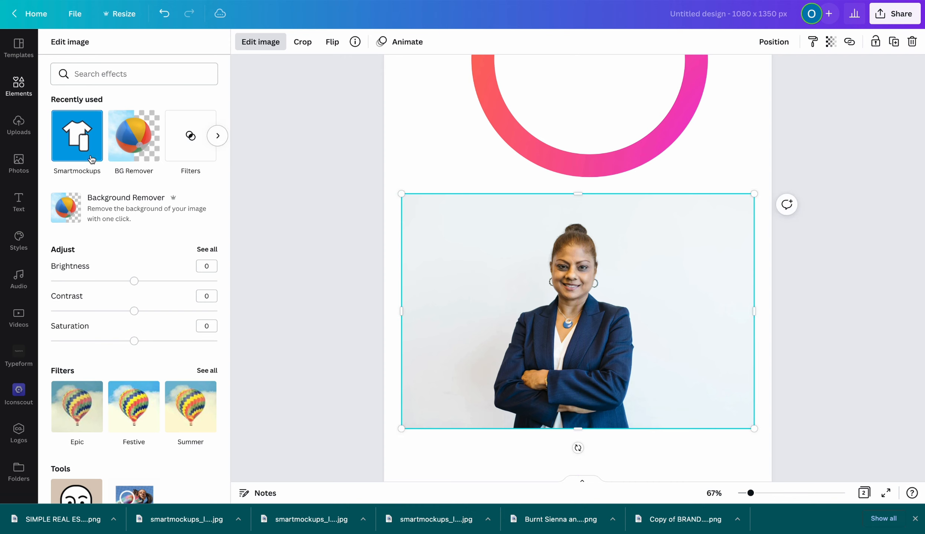
click(127, 153)
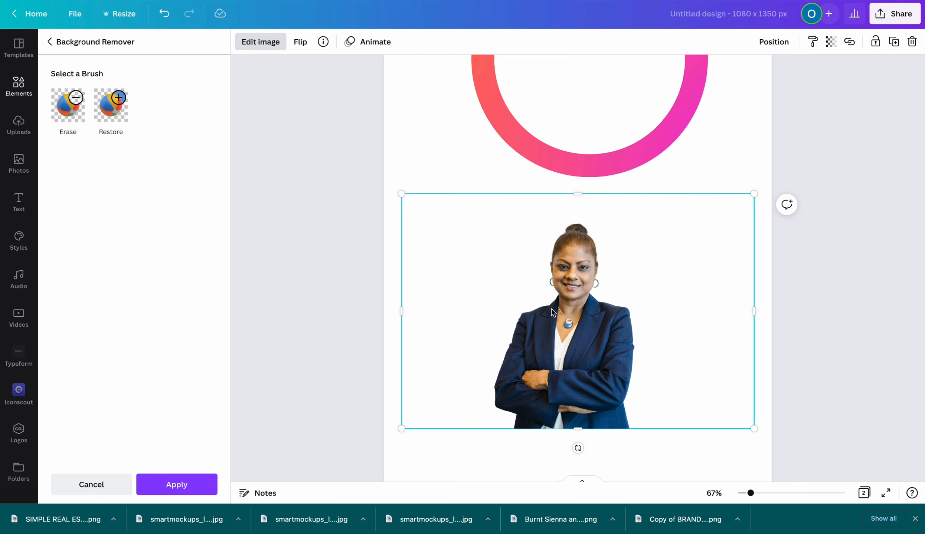
Trim the cut-out portrait's empty left, top and right edges and apply the background removal
drag(401, 311, 478, 296)
drag(619, 194, 618, 219)
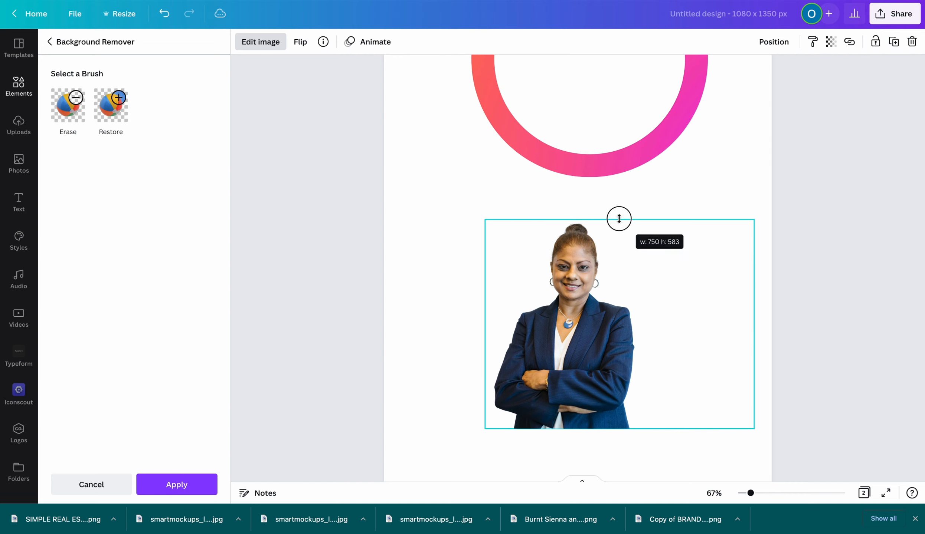
drag(754, 320, 641, 317)
click(182, 486)
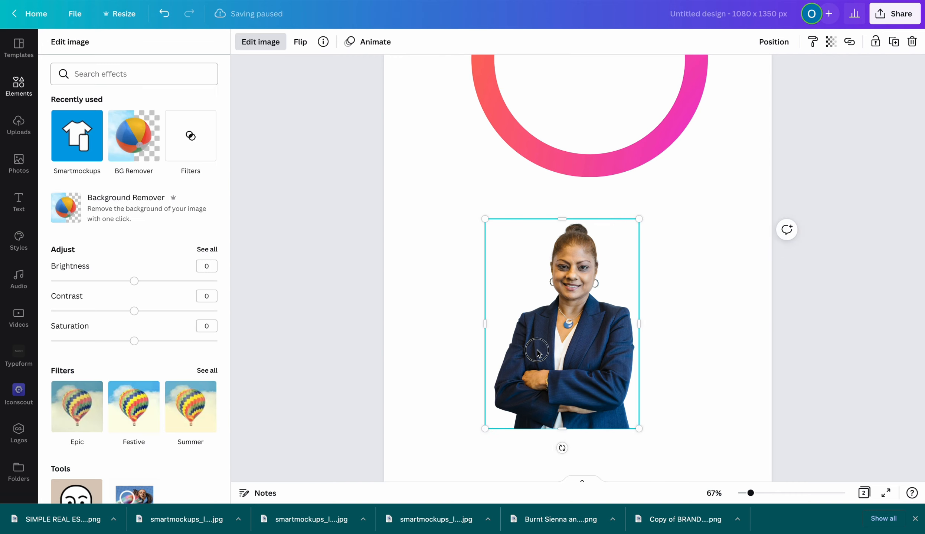
Duplicate the portrait with Ctrl+D and place the copy beside the original
drag(538, 353, 463, 378)
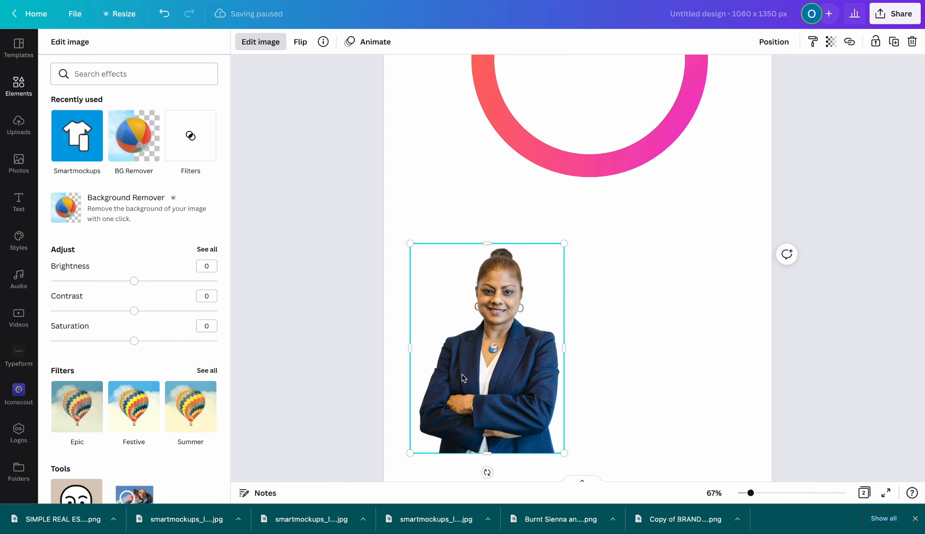
key(ctrl+d)
drag(491, 361, 692, 352)
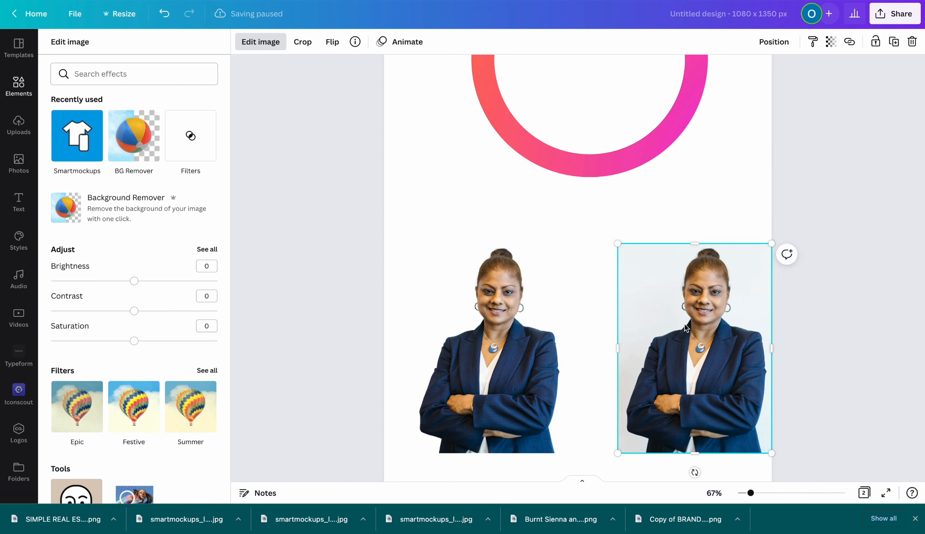
scroll(505, 225, up, 4)
scroll(547, 316, down, 5)
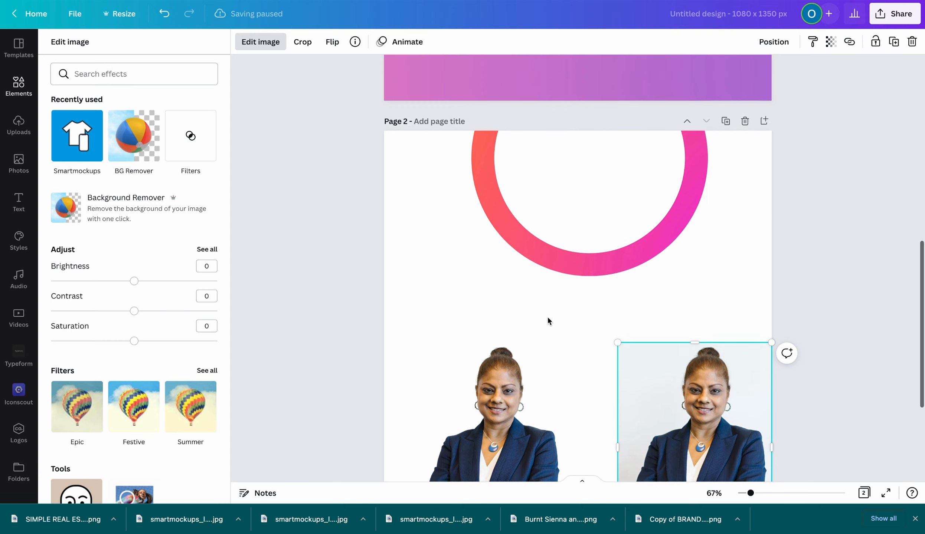
Shrink both portraits and move them lower on the page
click(556, 213)
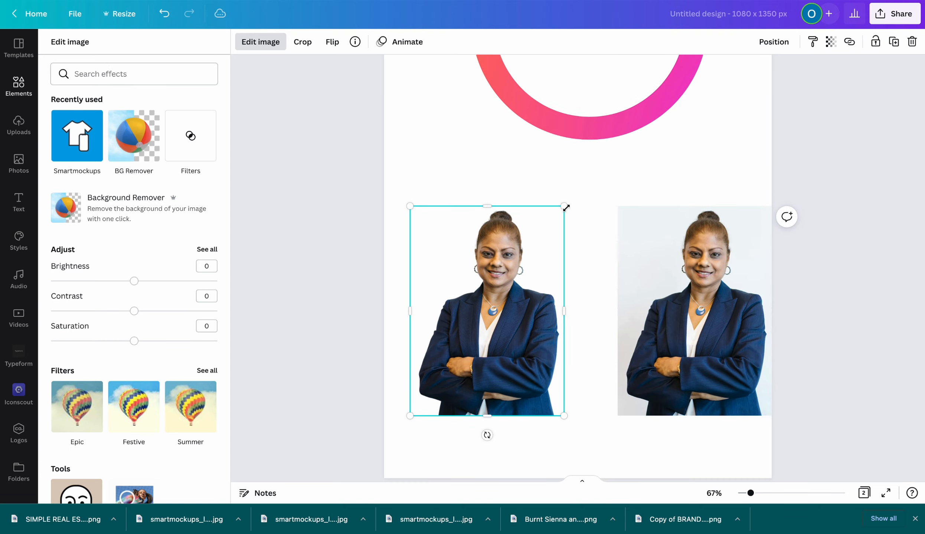
drag(564, 207, 539, 241)
drag(492, 275, 493, 305)
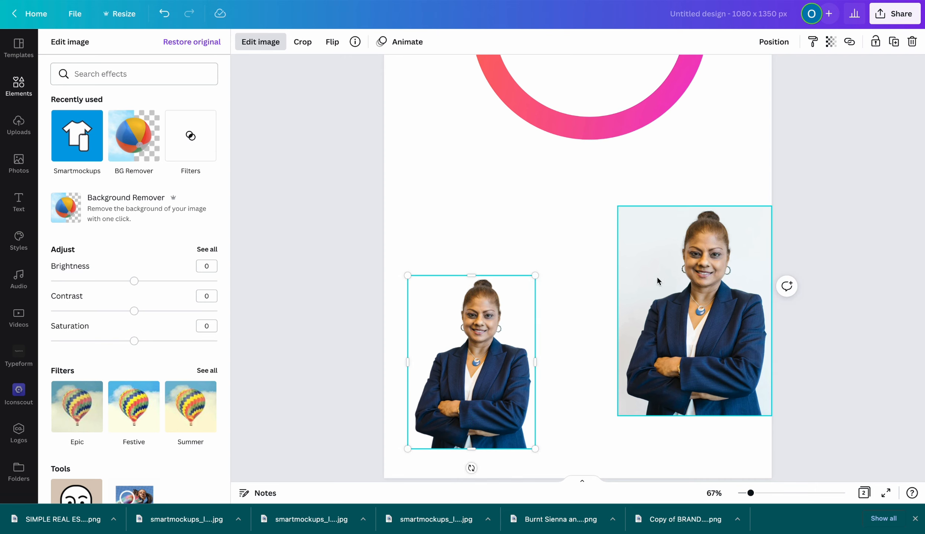
drag(657, 276, 641, 314)
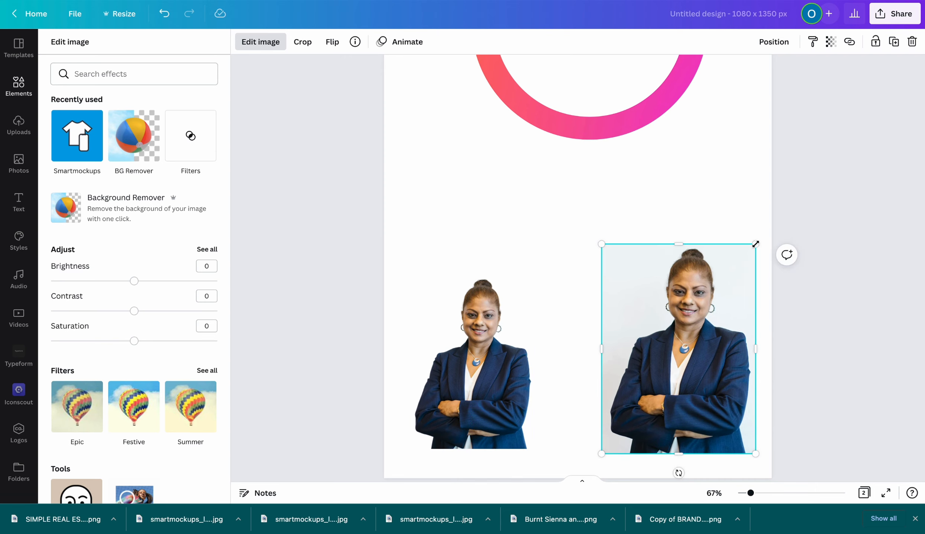
drag(755, 244, 725, 286)
Make the pink ring group smaller by resizing it from its corner
scroll(516, 226, up, 3)
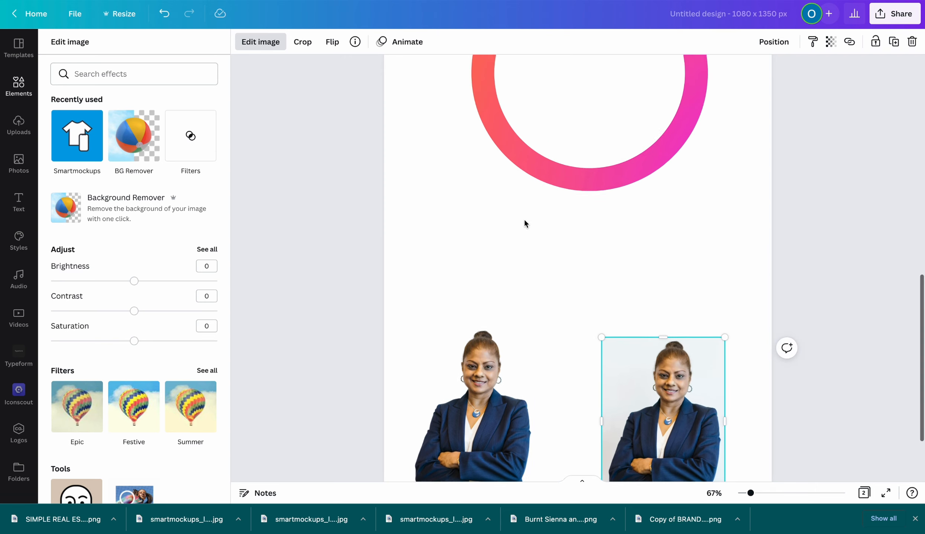
drag(550, 186, 555, 309)
drag(714, 366, 657, 308)
click(693, 284)
Add the circle frame and fit it centred inside the pink ring
click(173, 154)
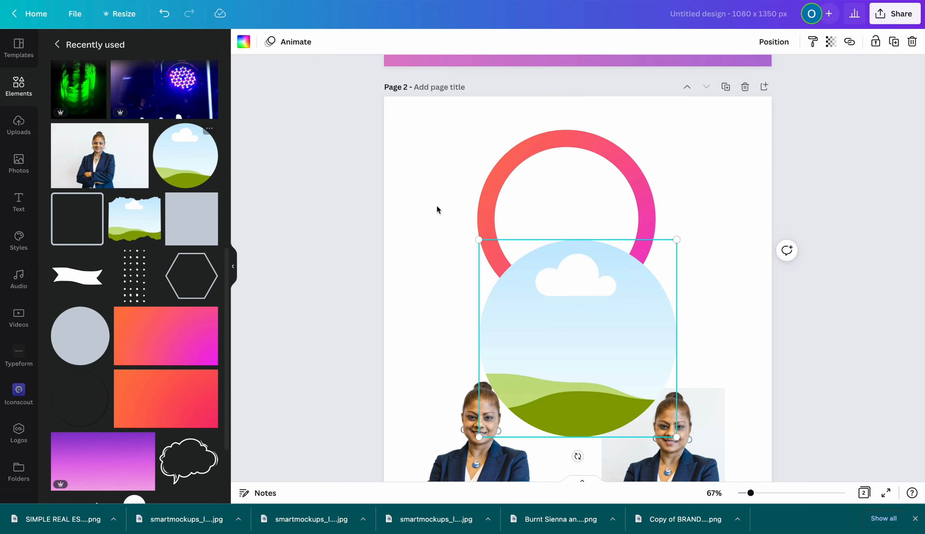
drag(520, 313, 510, 239)
drag(465, 167, 530, 229)
drag(582, 279, 555, 215)
drag(497, 288, 494, 291)
drag(534, 254, 540, 255)
click(733, 283)
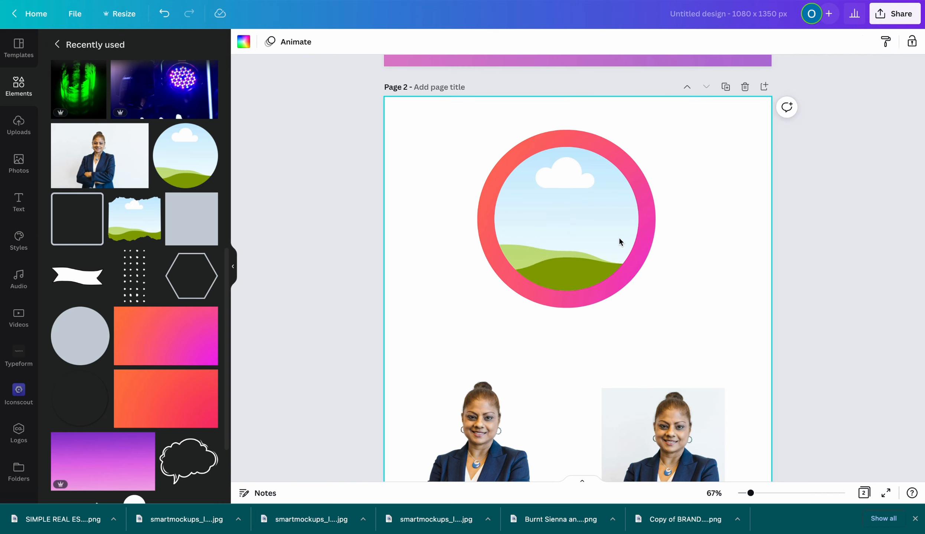
click(583, 230)
drag(582, 230, 579, 226)
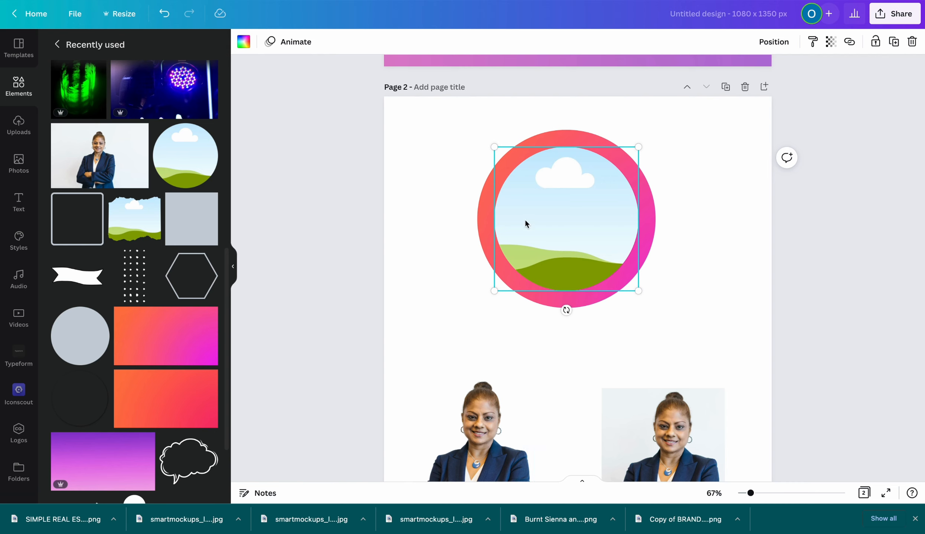
Drop the left portrait into the circle frame, then enlarge and shift it to centre the speaker
drag(462, 412, 532, 196)
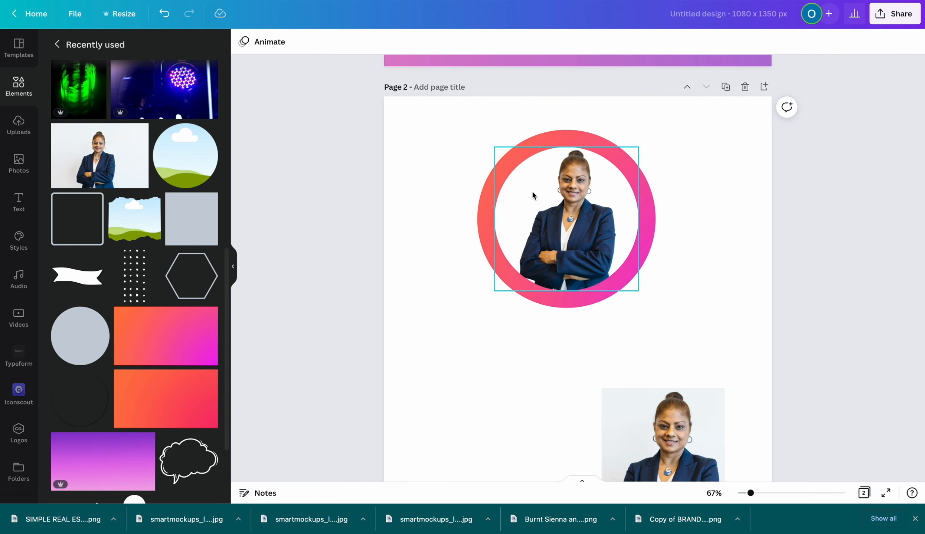
click(573, 202)
double_click(547, 199)
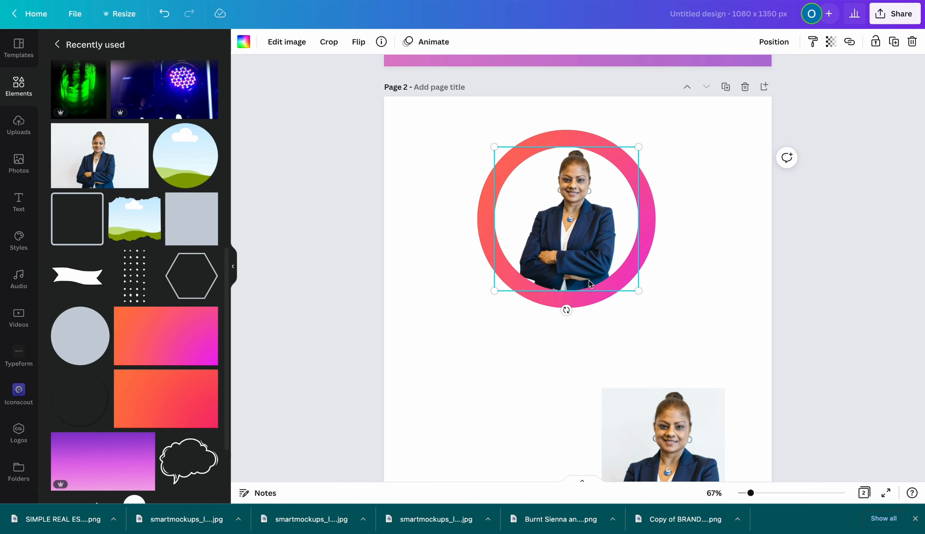
double_click(623, 247)
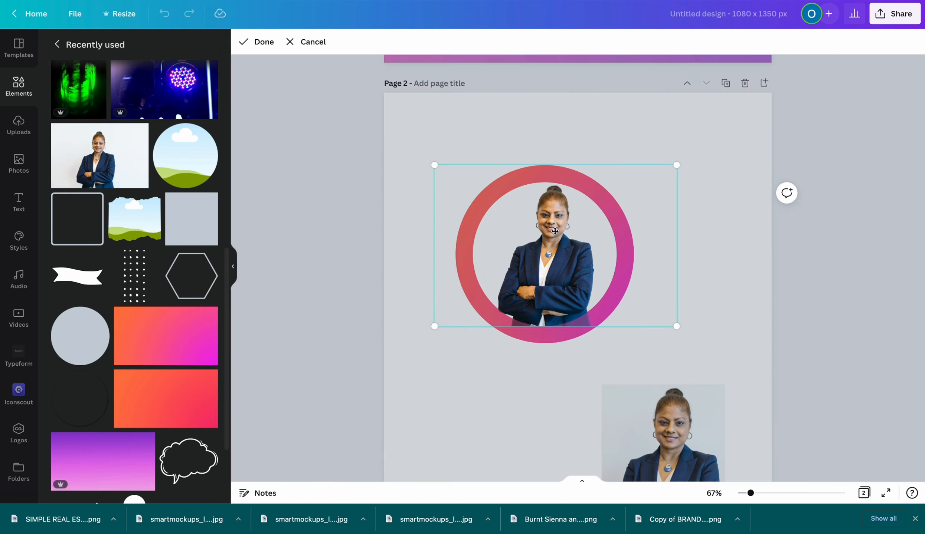
drag(681, 166, 734, 130)
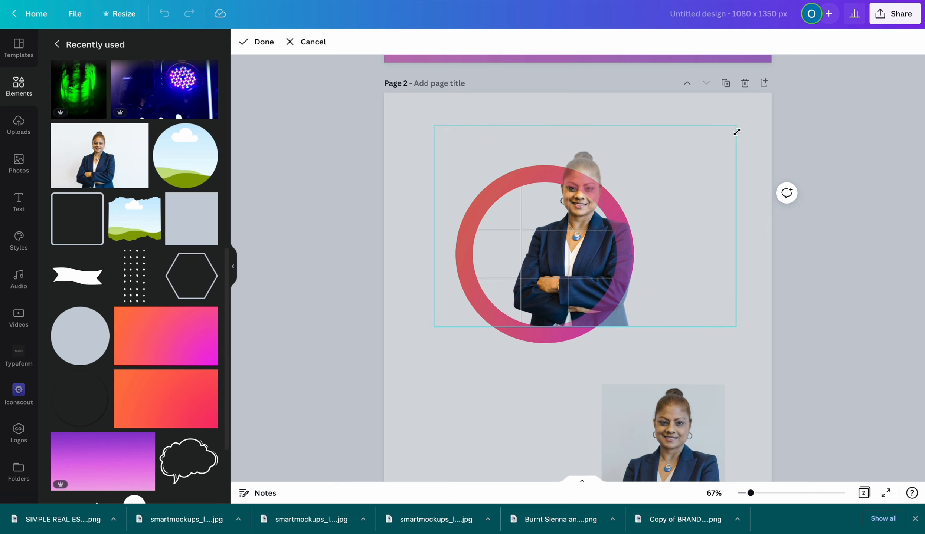
drag(551, 256, 517, 251)
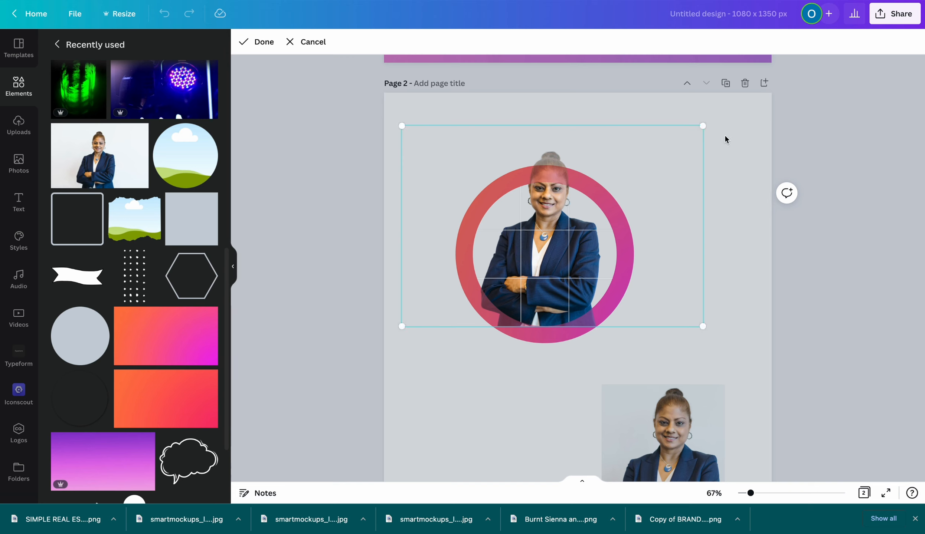
drag(703, 126, 723, 112)
drag(536, 236, 524, 233)
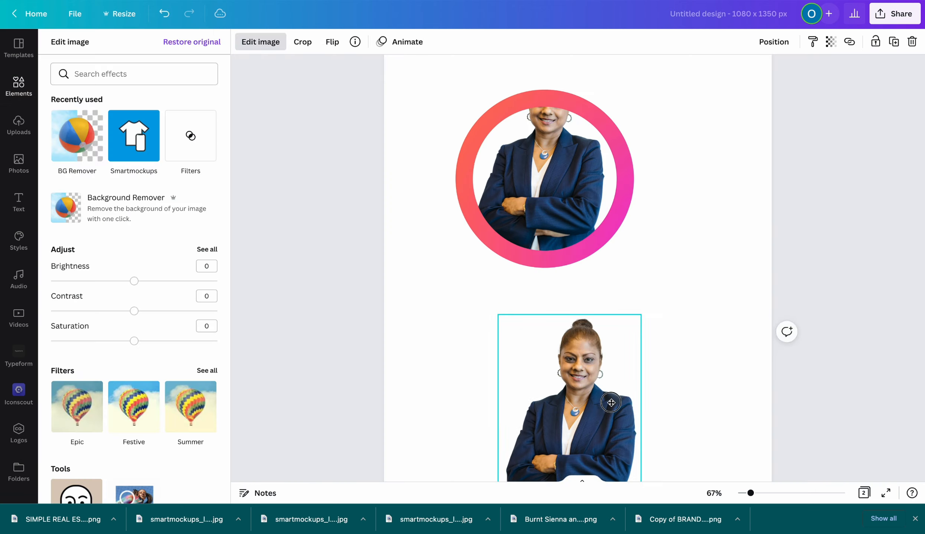
drag(611, 404, 640, 365)
scroll(684, 359, up, 1)
Drag the cut-out portrait over the ring and nudge it slightly up and right
scroll(686, 361, up, 1)
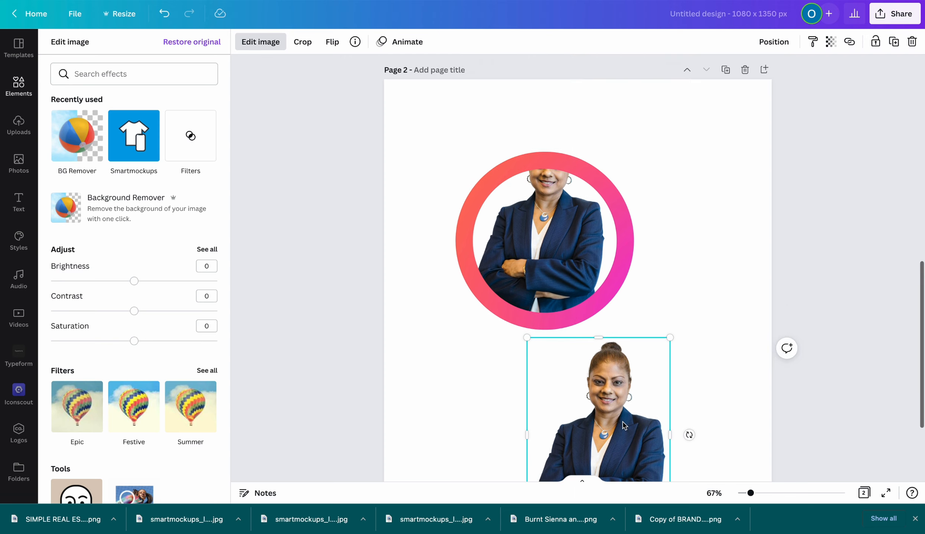
drag(621, 425, 562, 207)
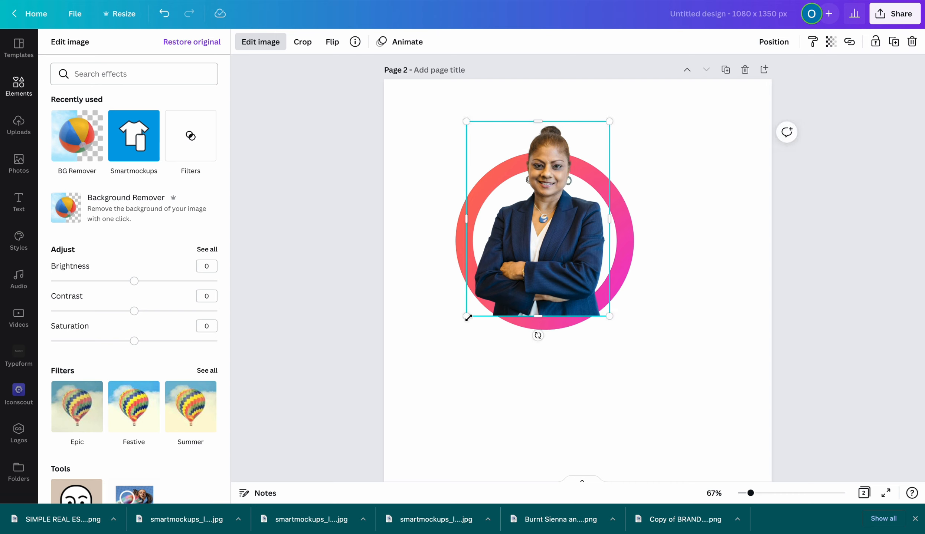
key(Up)
key(Up)
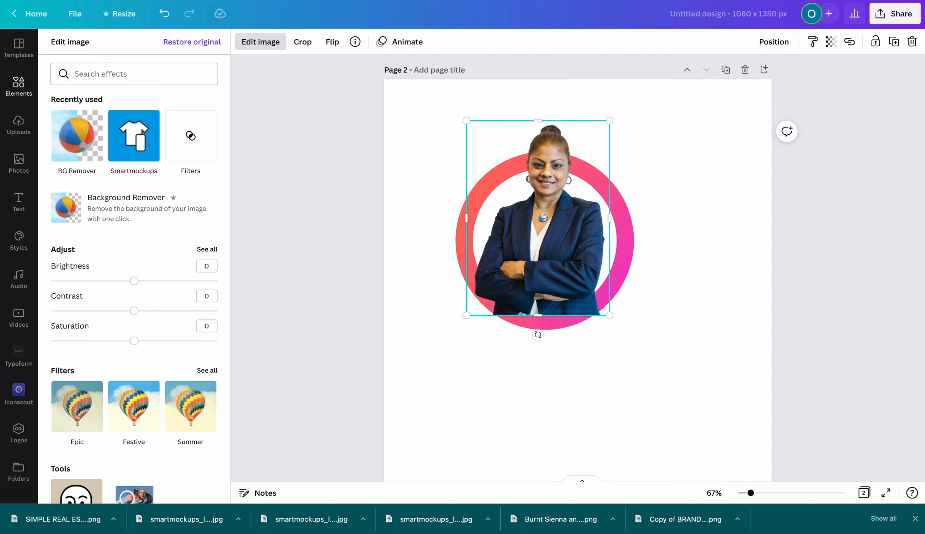
key(Right)
key(Right)
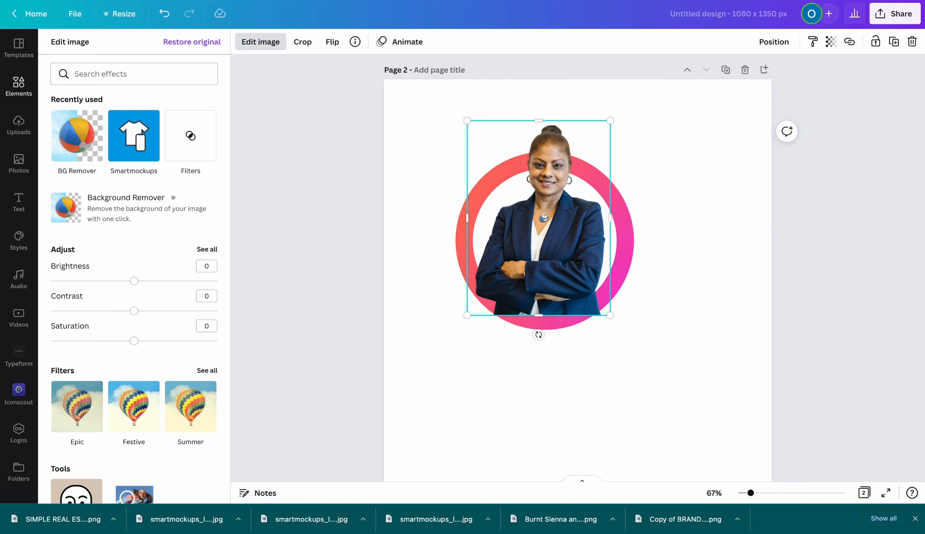
click(636, 392)
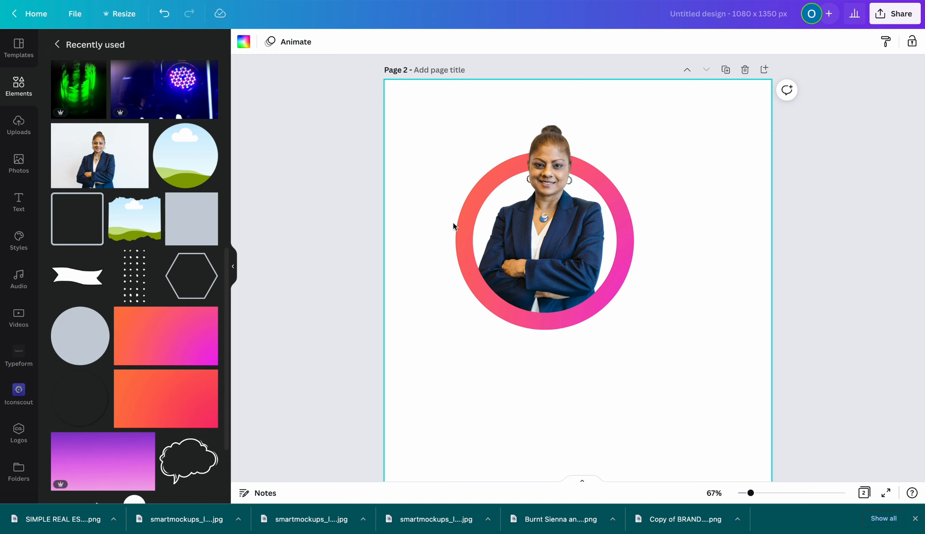
Unlock the portrait, group it with the ring, and reposition the group
click(592, 312)
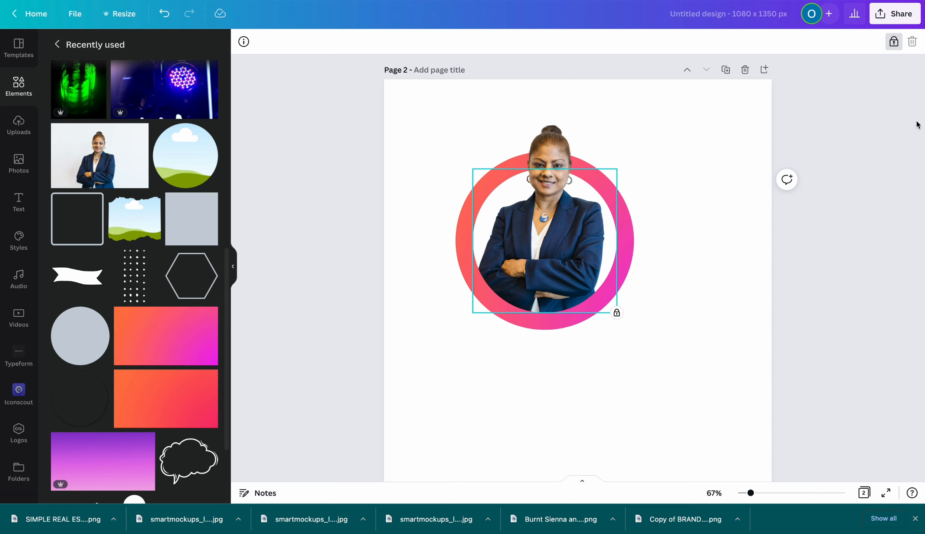
click(893, 41)
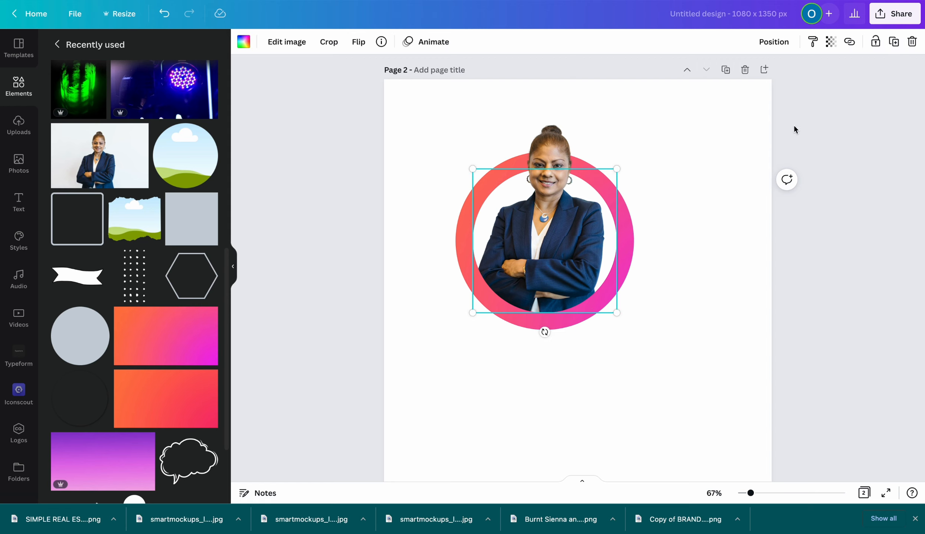
click(719, 162)
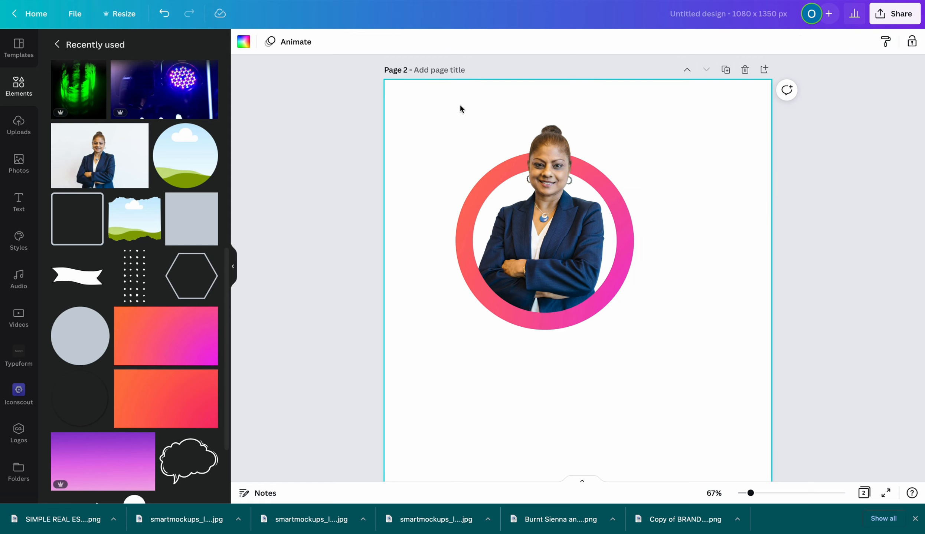
drag(434, 111, 666, 362)
click(744, 42)
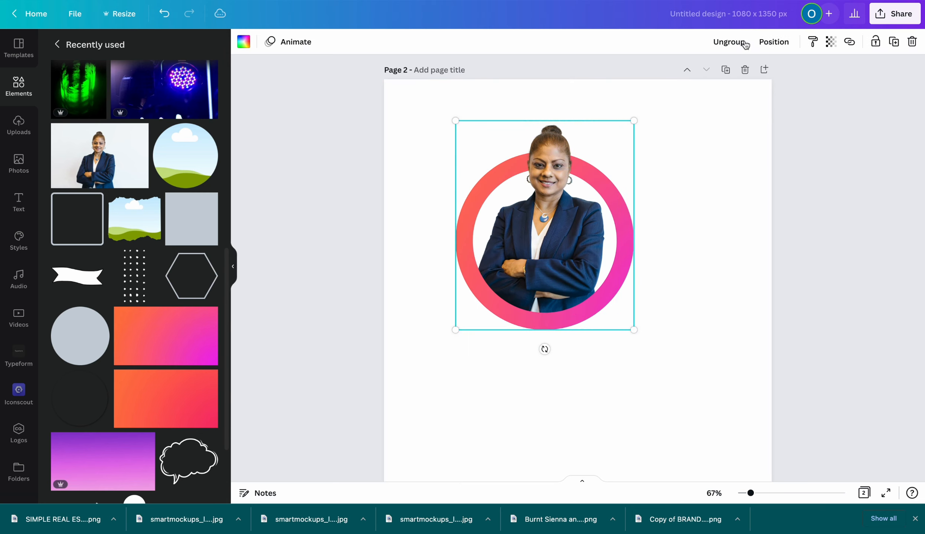
click(654, 242)
drag(550, 227, 622, 311)
click(468, 212)
drag(592, 370, 518, 295)
click(689, 362)
click(613, 311)
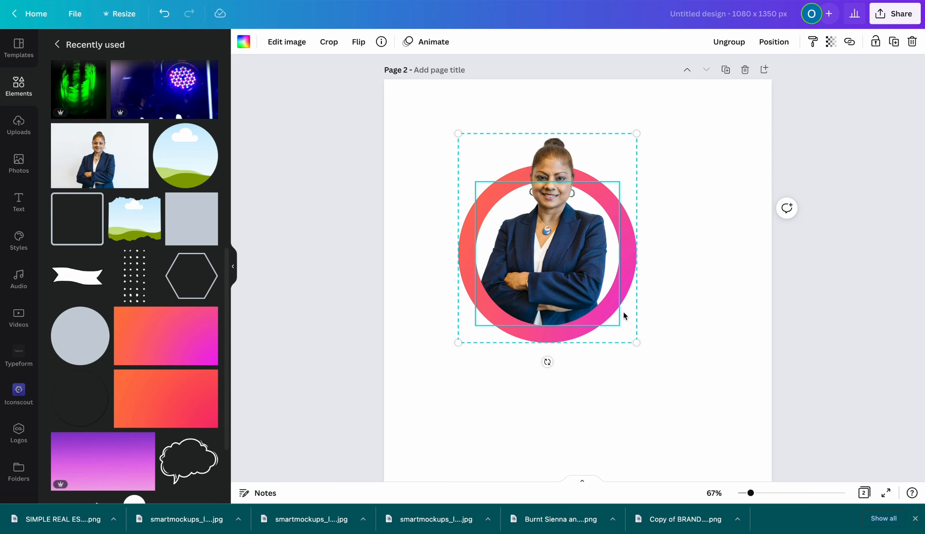
scroll(639, 319, up, 10)
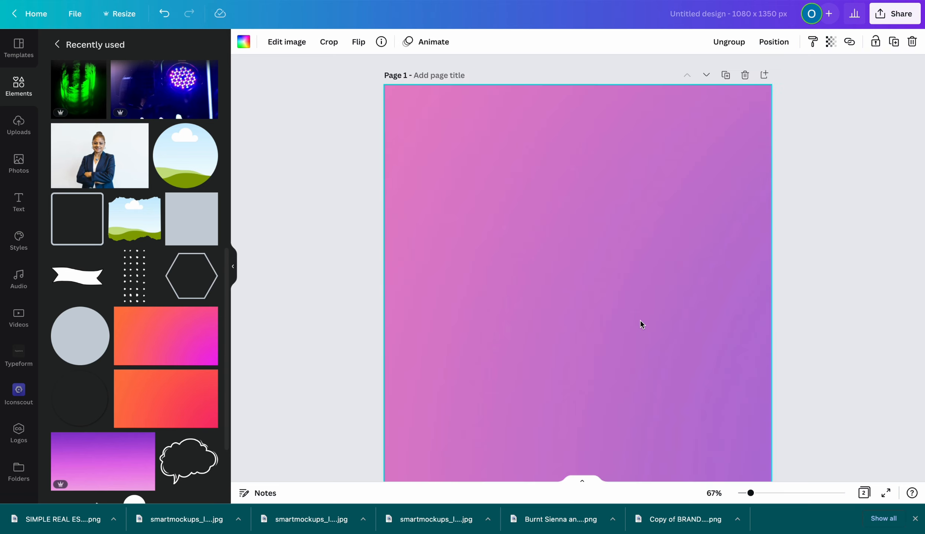
Paste the portrait group onto page 1, shrink it and move it to the lower centre
click(567, 254)
key(ctrl+v)
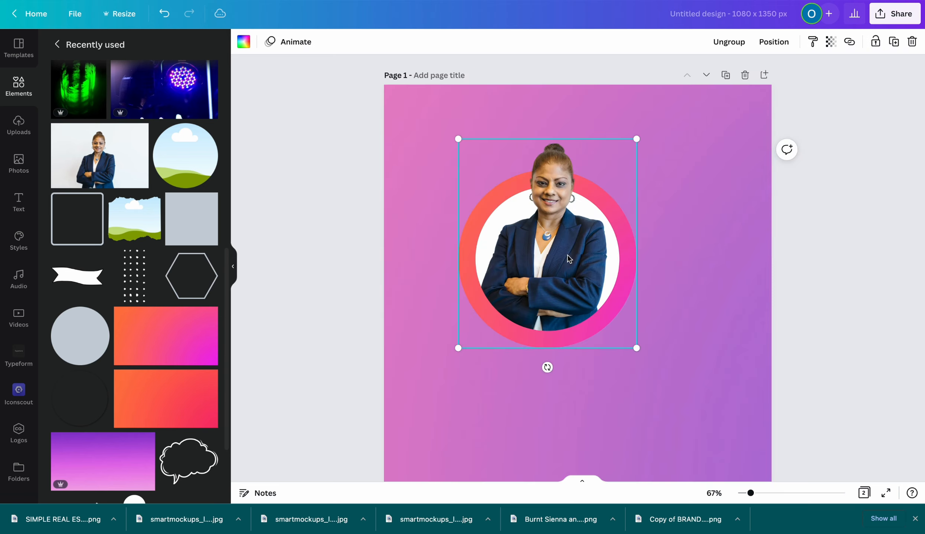
drag(569, 258, 594, 282)
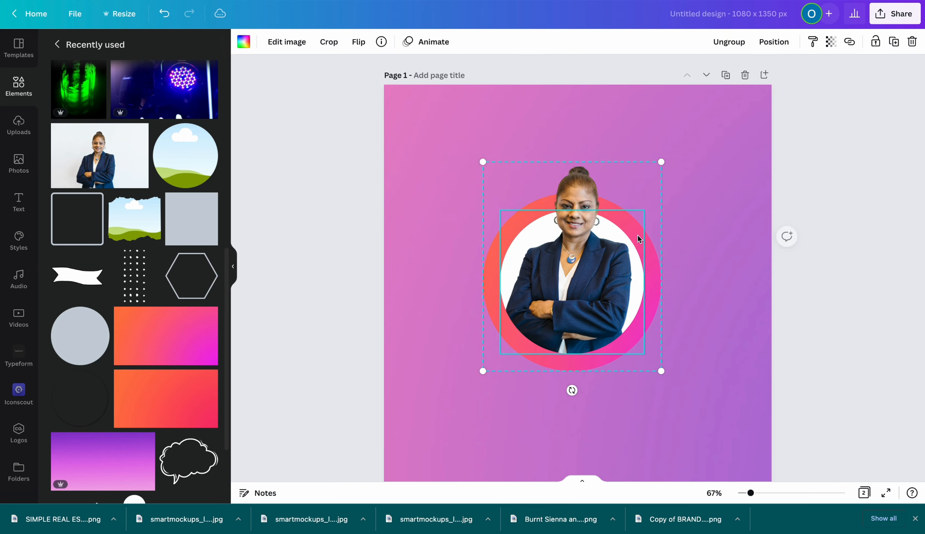
drag(666, 161, 620, 201)
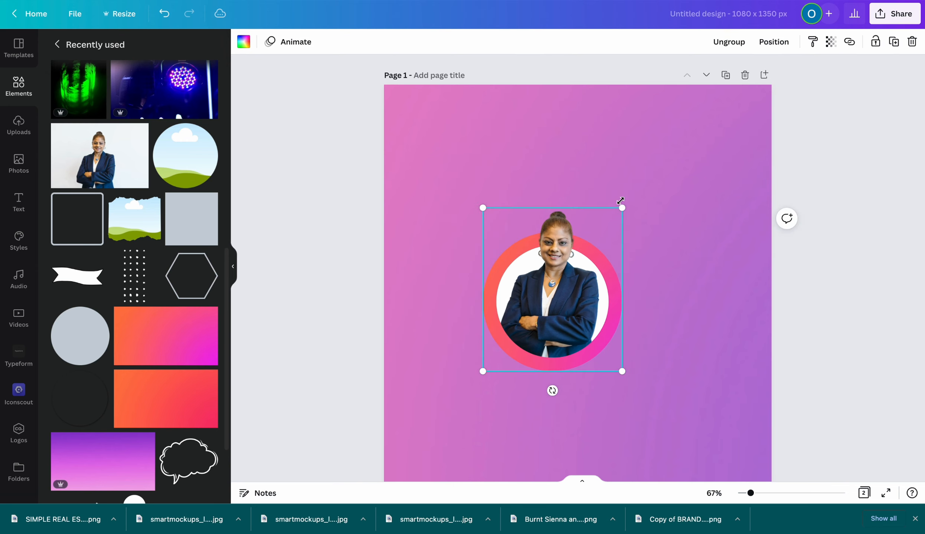
click(669, 209)
drag(569, 302, 587, 322)
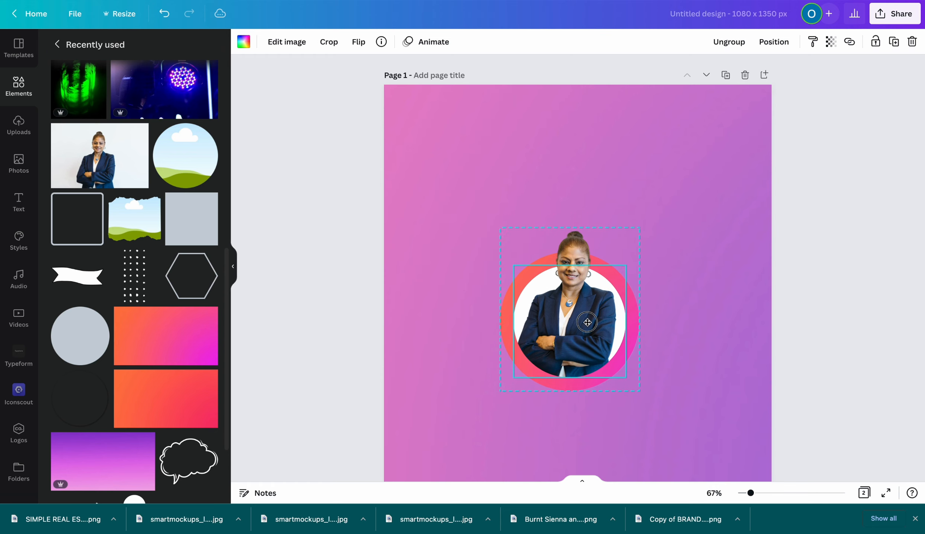
click(592, 183)
drag(575, 257, 567, 301)
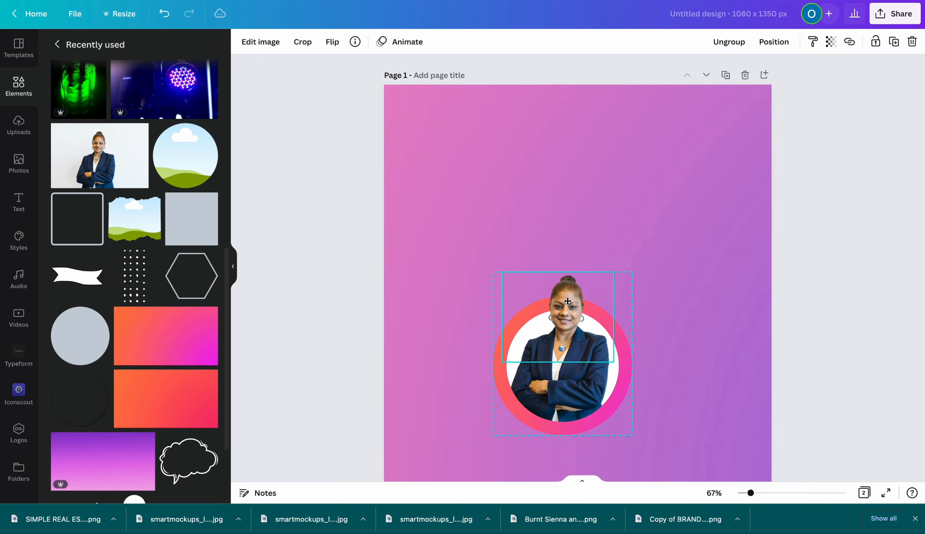
scroll(569, 194, down, 1)
click(565, 170)
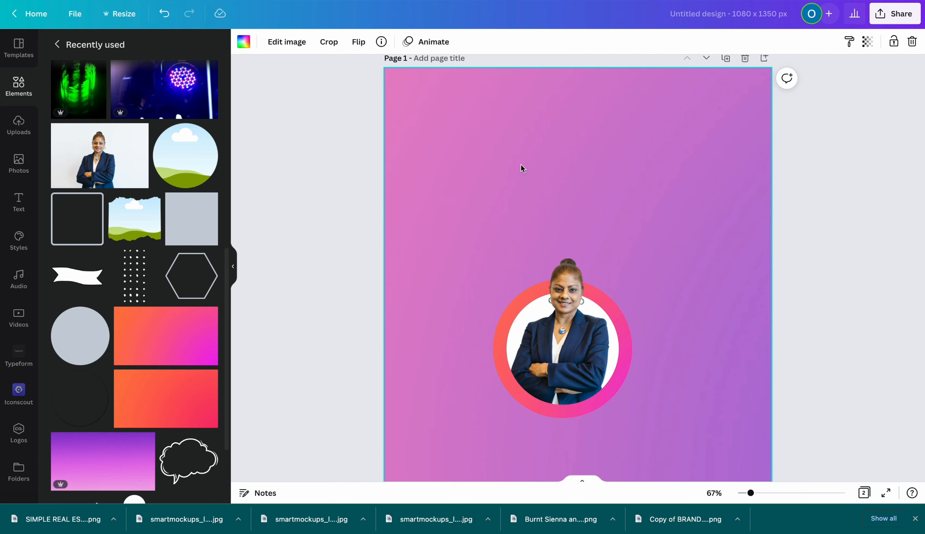
Stretch a circle into a wide white oval whose lower arc caps the page top
drag(559, 77, 723, 131)
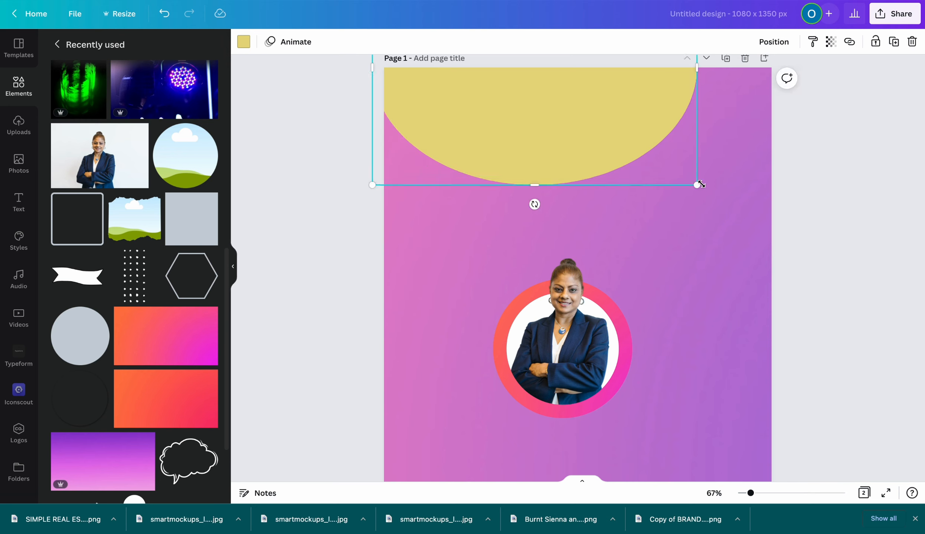
drag(696, 186, 820, 223)
drag(642, 145, 633, 82)
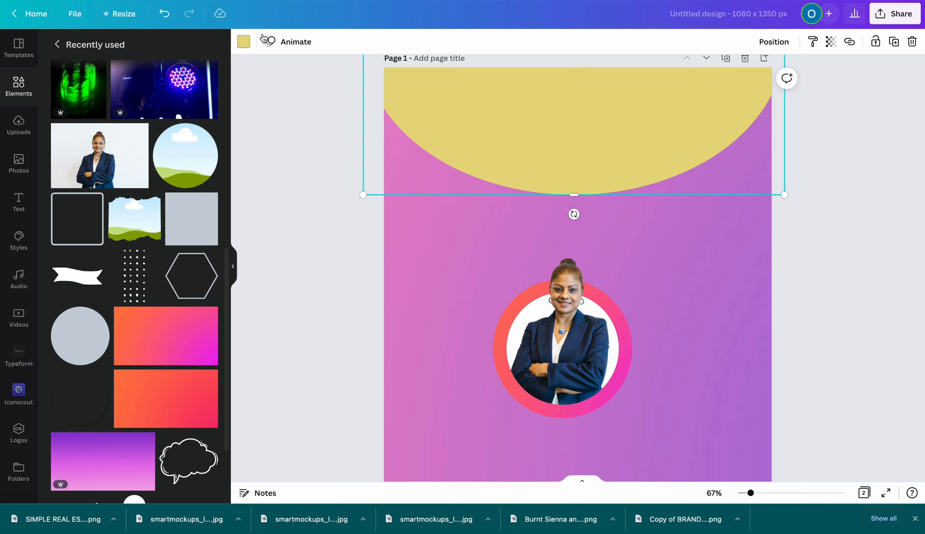
click(243, 41)
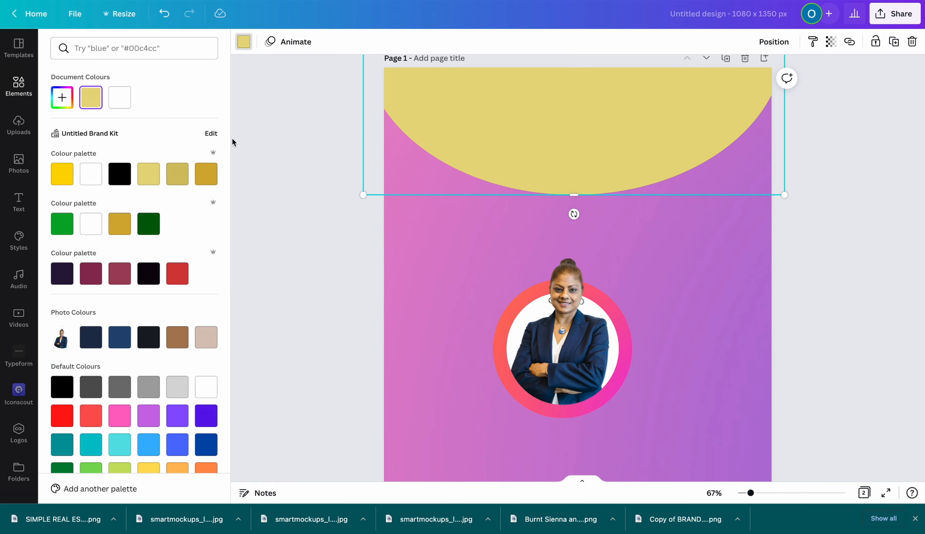
click(97, 174)
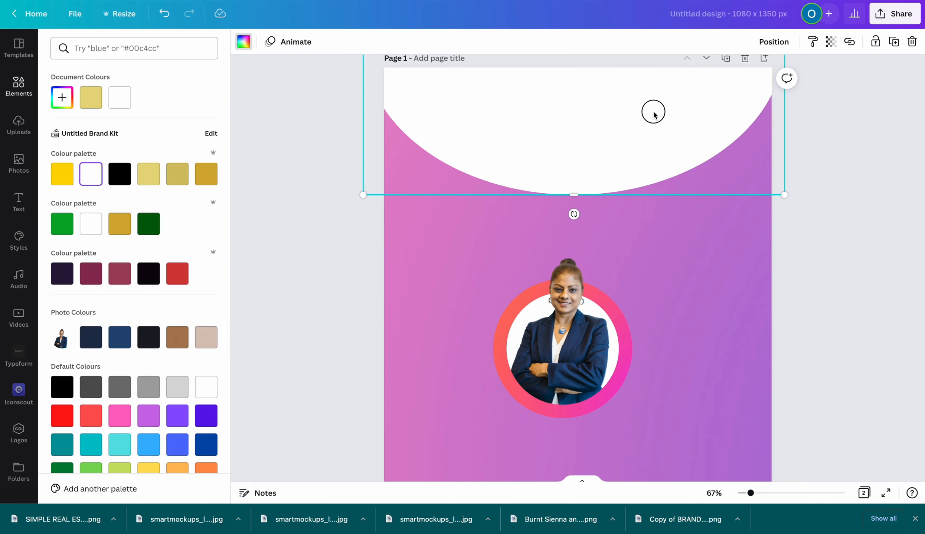
Add the shadowed circle element from the recently used elements
click(20, 88)
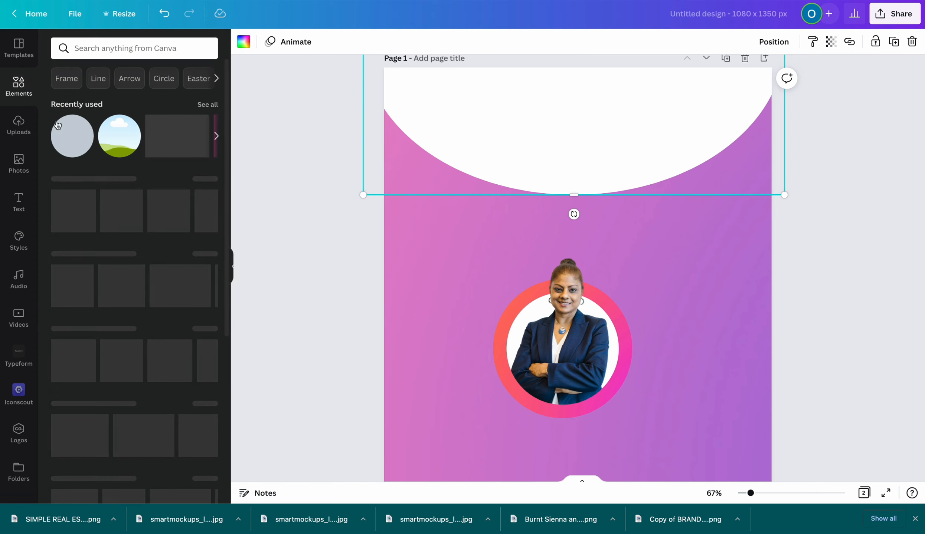
click(207, 104)
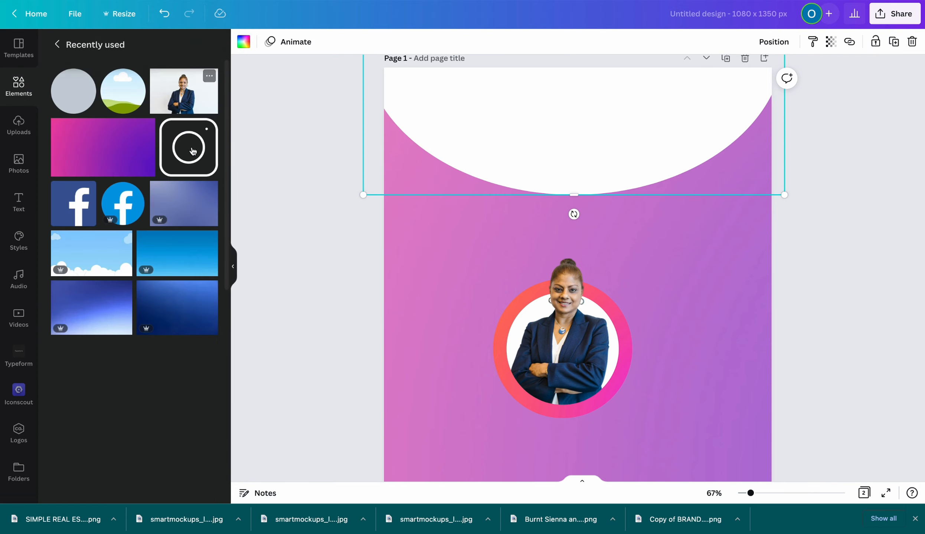
scroll(96, 174, down, 10)
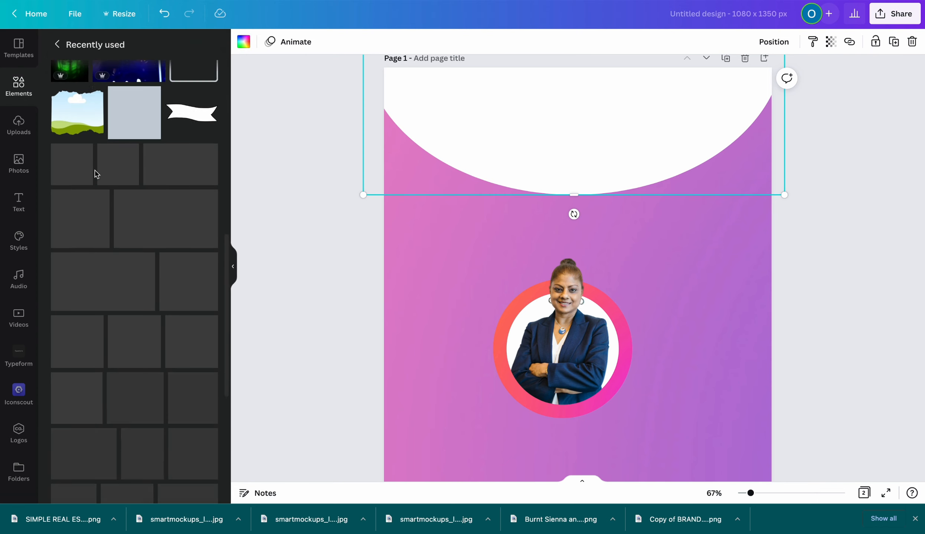
click(79, 193)
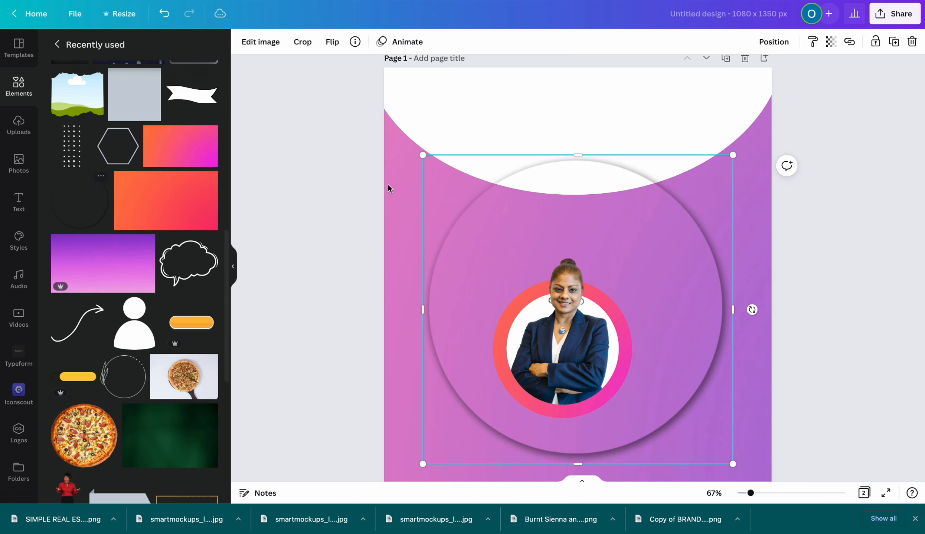
Enlarge the shadowed circle and tuck it up under the white arc
drag(463, 237, 398, 1)
drag(669, 220, 788, 340)
drag(699, 248, 699, 163)
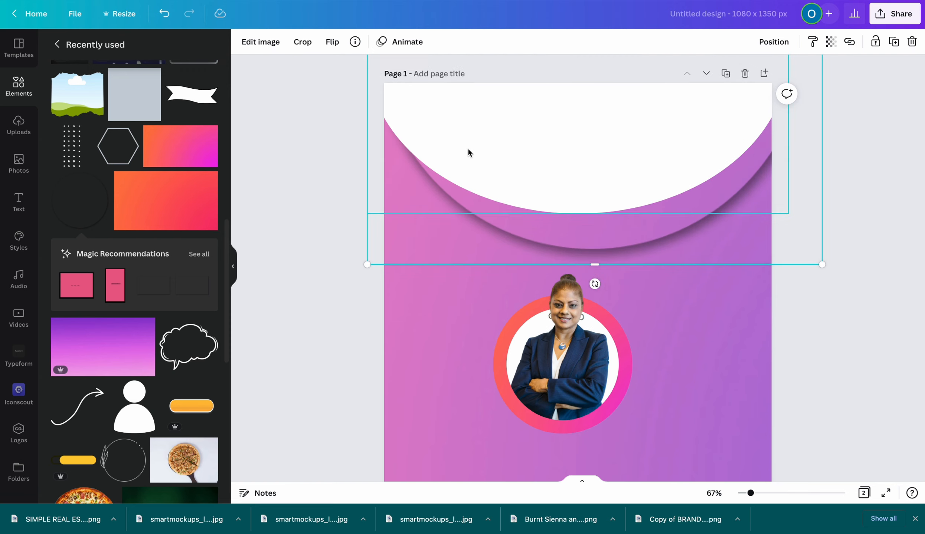
click(839, 275)
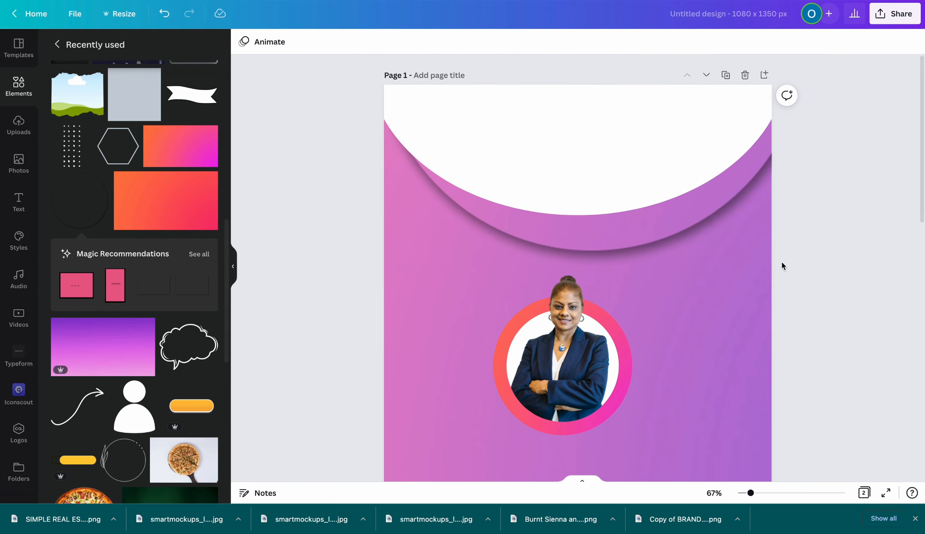
Nudge the white arc down slightly and move the portrait group up toward it
click(596, 177)
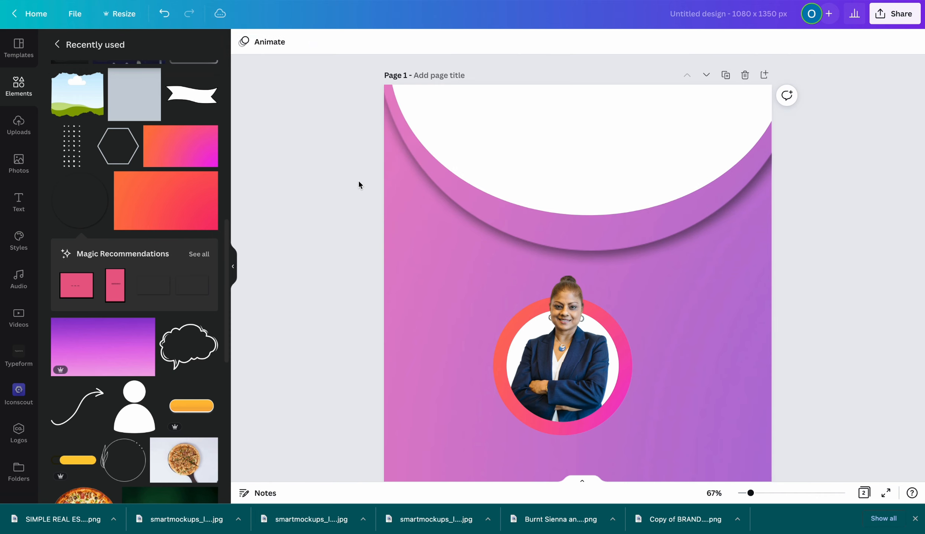
drag(435, 227, 423, 233)
click(792, 341)
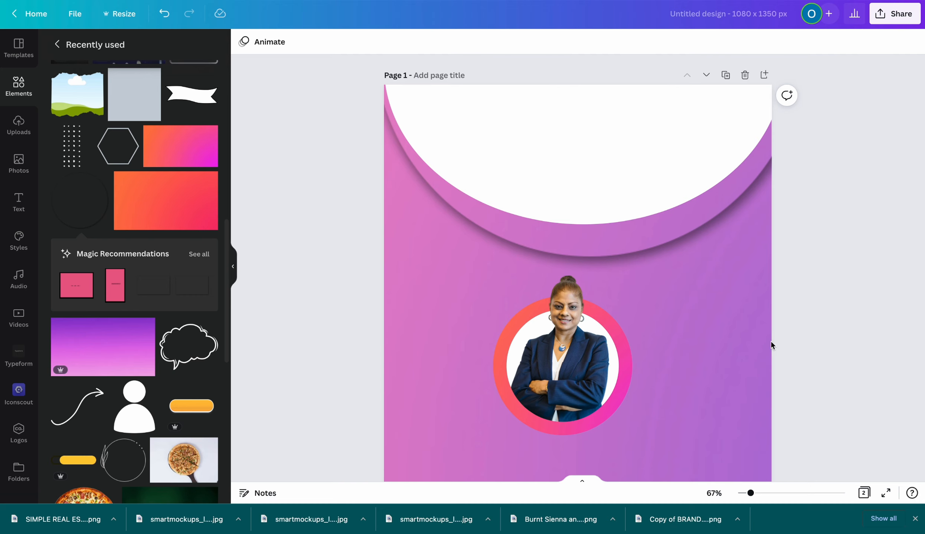
drag(575, 383, 583, 310)
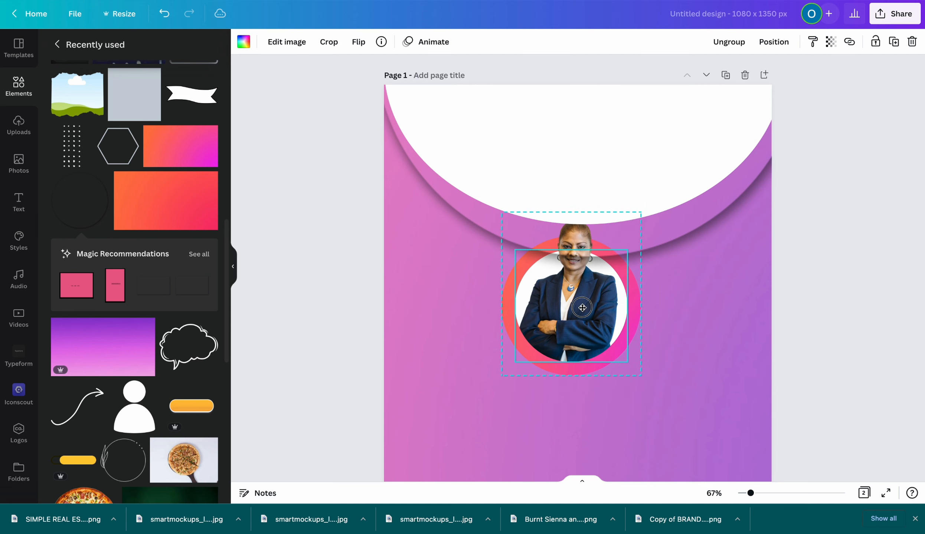
Bring the portrait group forward, shrink it slightly and centre it on the arc's lower edge
click(770, 43)
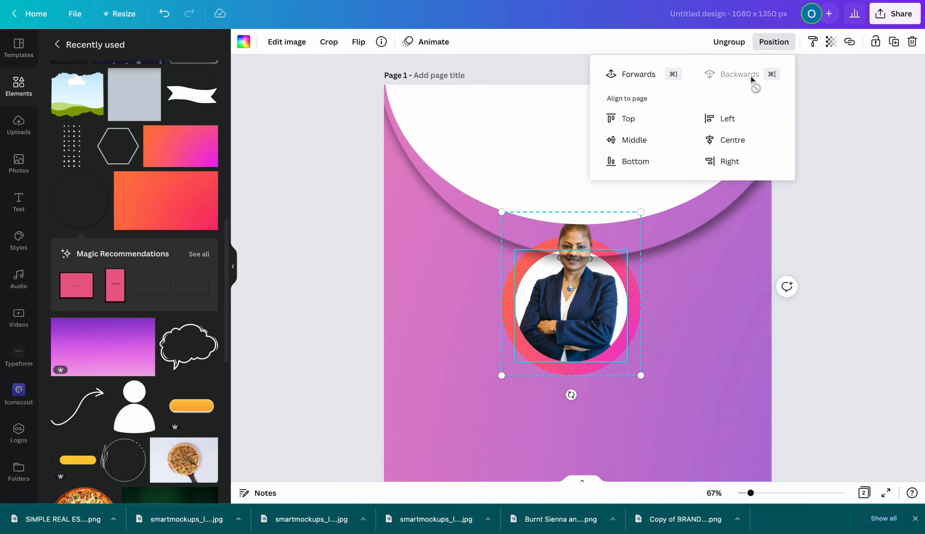
click(627, 74)
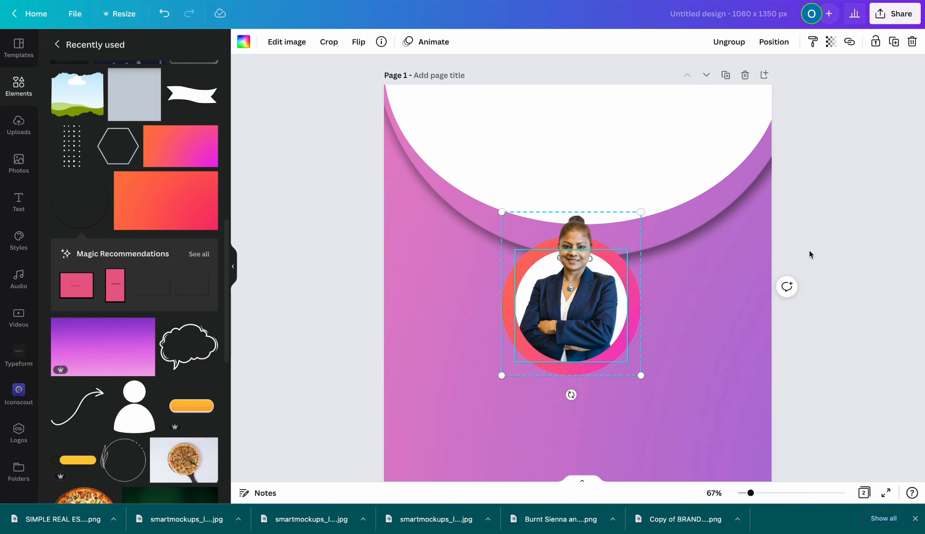
drag(564, 314, 570, 248)
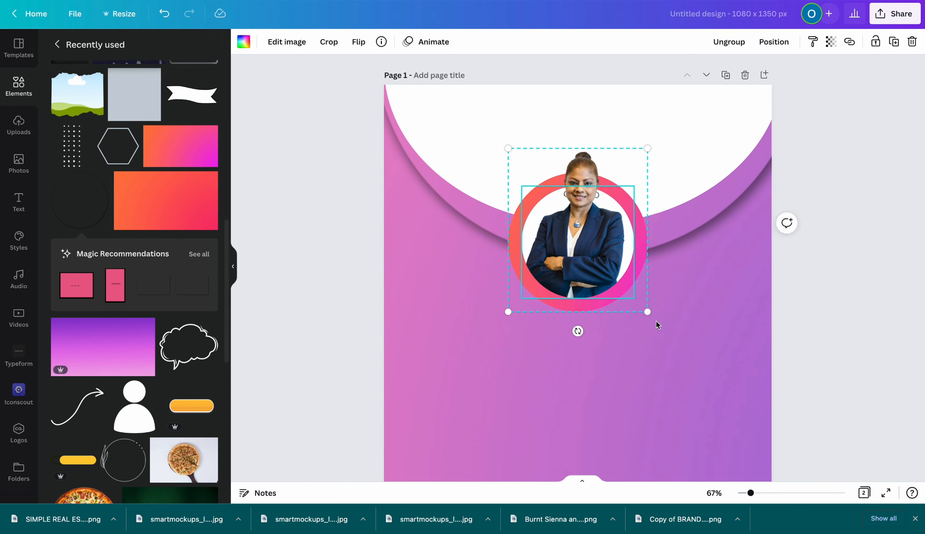
drag(647, 309, 631, 291)
click(835, 343)
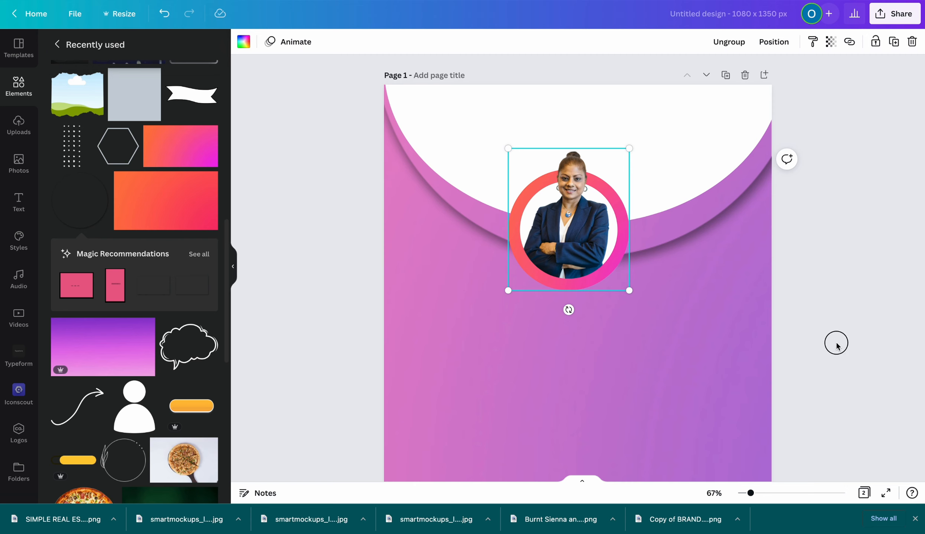
drag(588, 258, 597, 255)
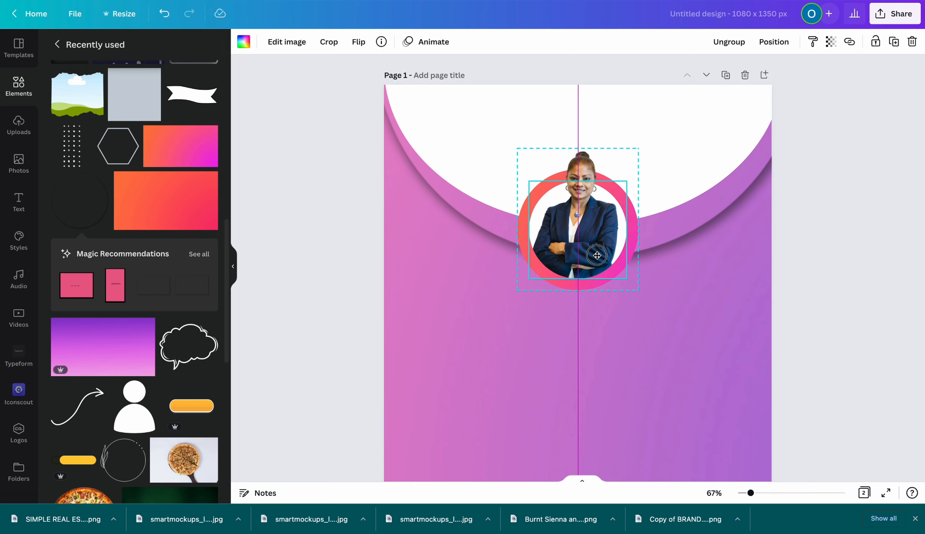
drag(596, 255, 596, 259)
click(817, 321)
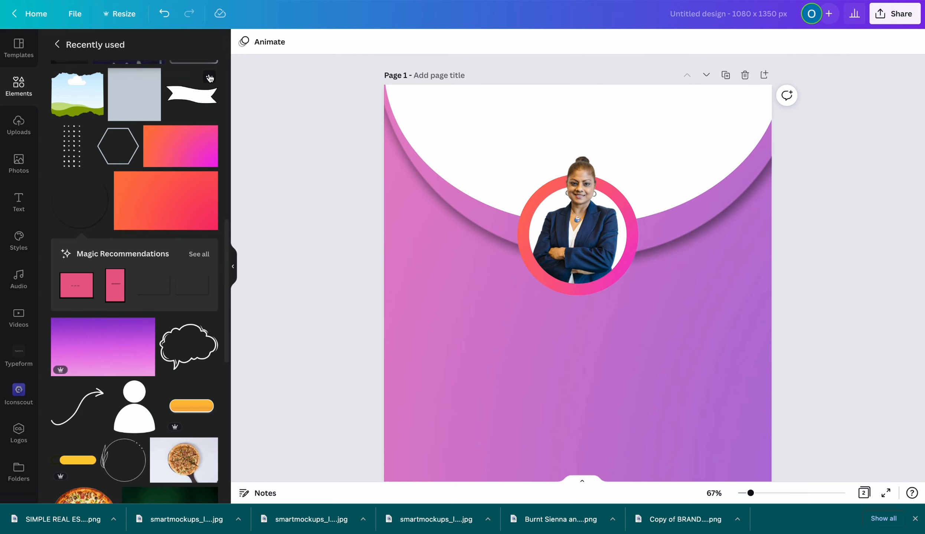
Add the white Ribbon Banner Label and place it across the bottom of the portrait ring
click(209, 77)
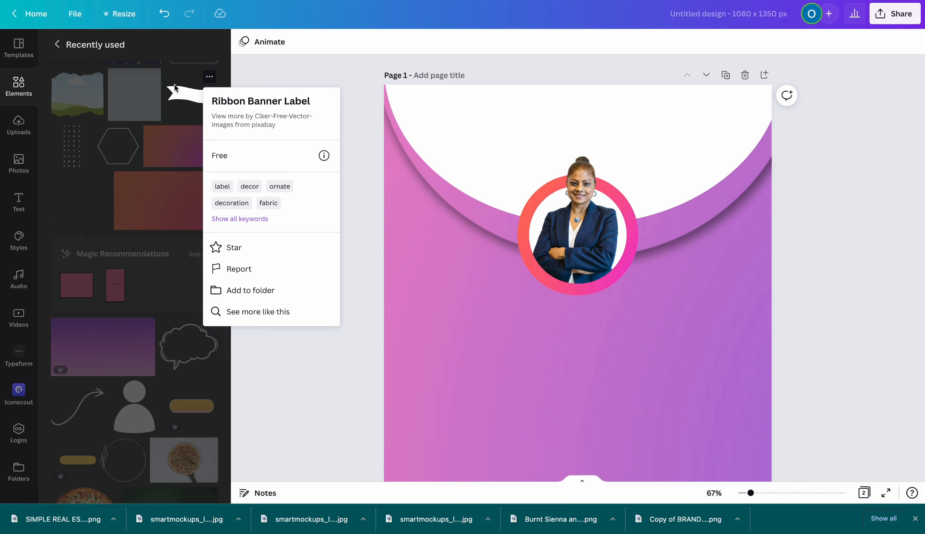
click(178, 99)
click(176, 97)
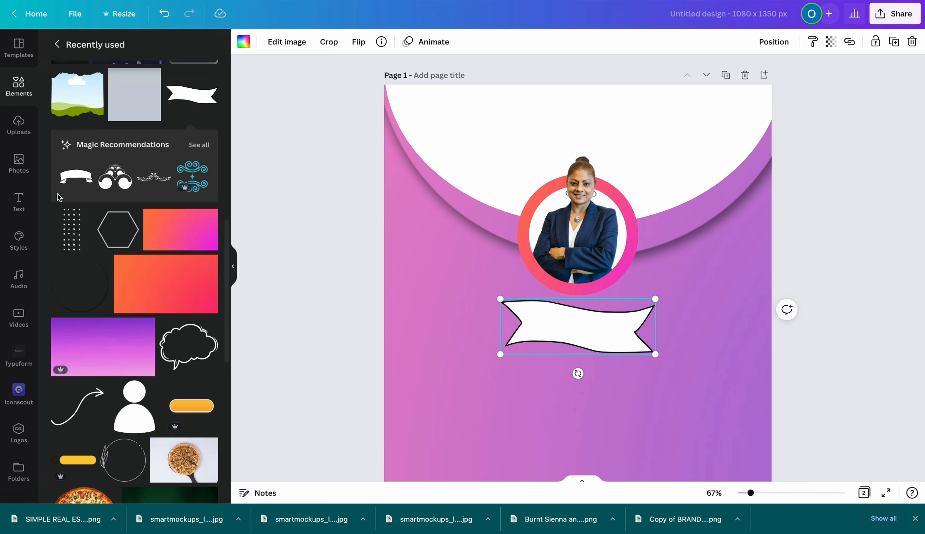
drag(576, 334, 543, 280)
click(19, 203)
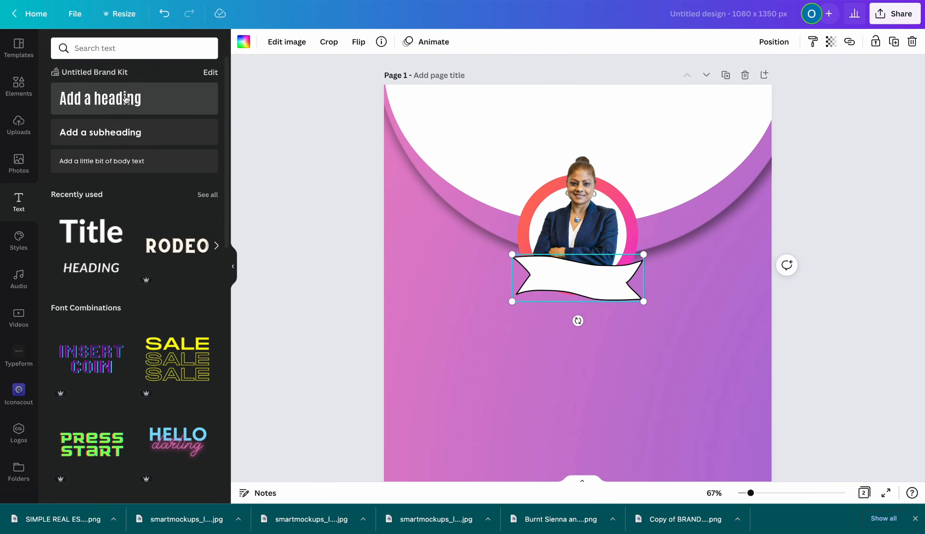
Add a heading reading 'SPEAKER:' and move it into the ribbon banner
click(126, 100)
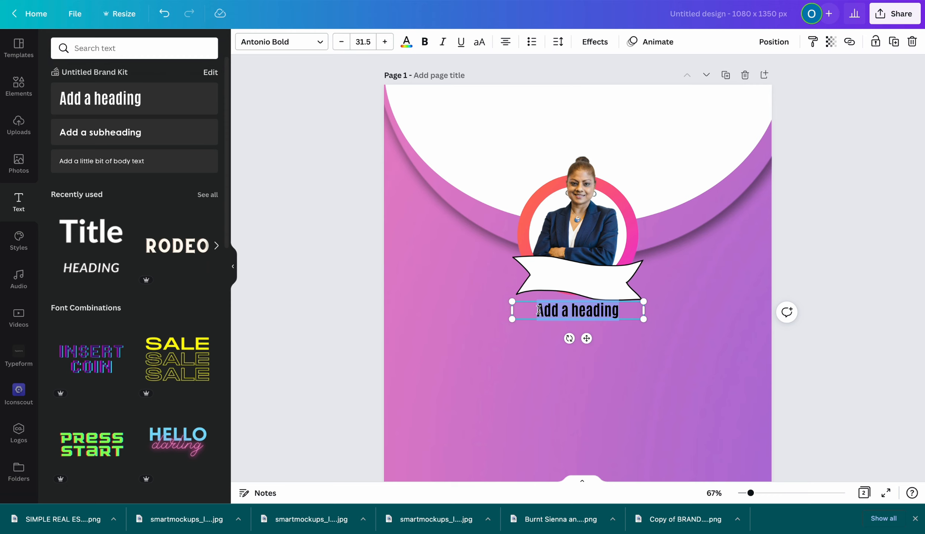
text(SPEA)
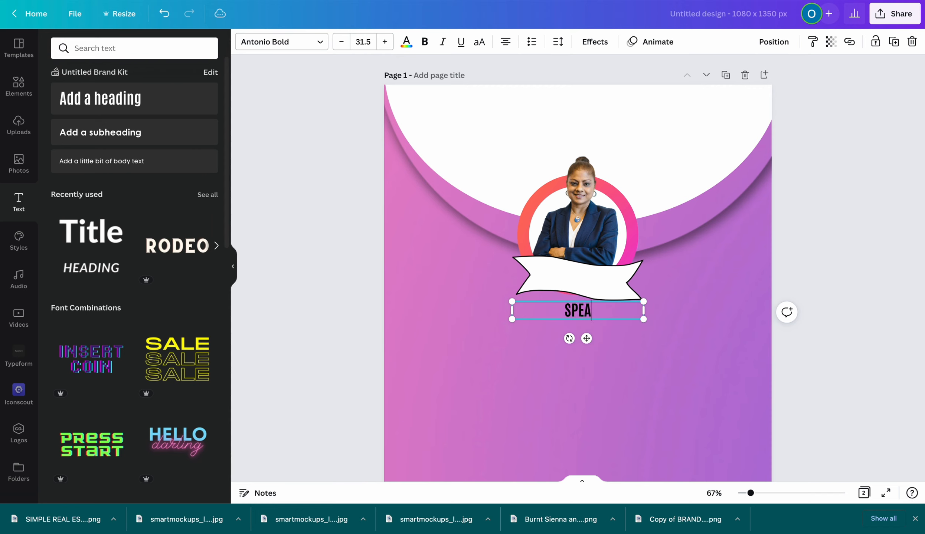
text(KER)
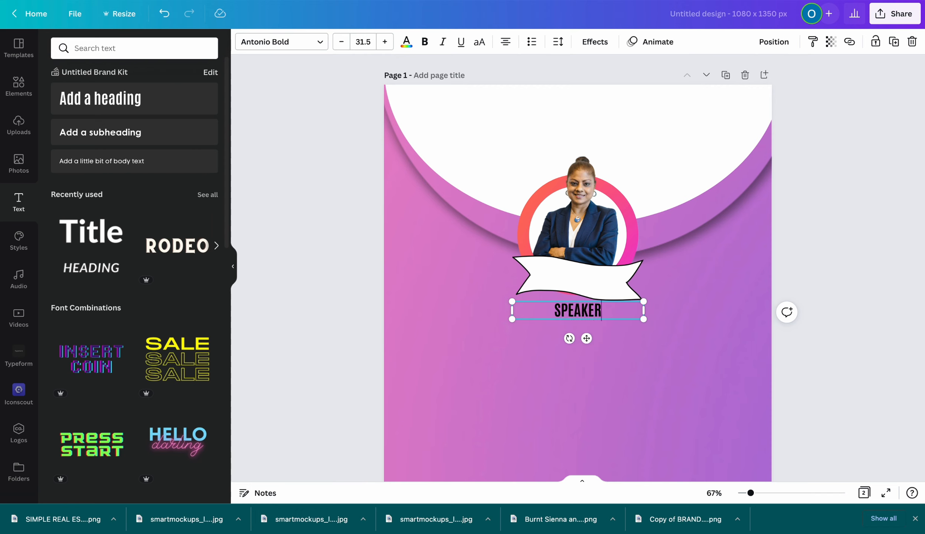
text(:)
drag(643, 311, 568, 310)
drag(563, 305, 564, 305)
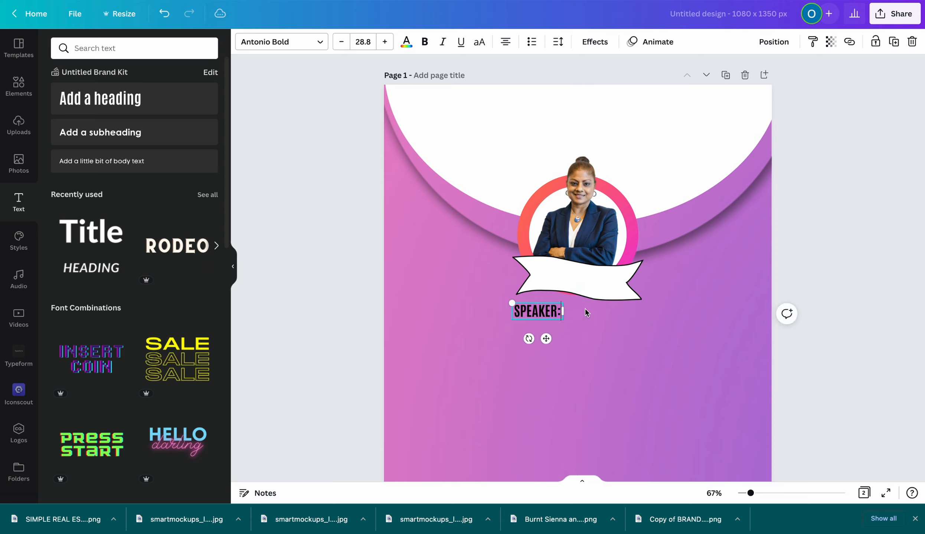
click(585, 310)
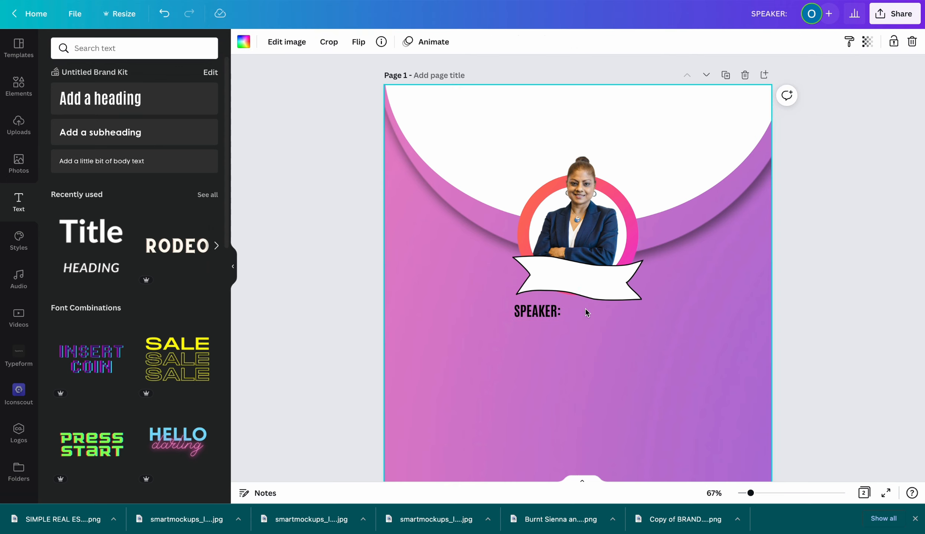
click(540, 314)
drag(540, 314, 553, 264)
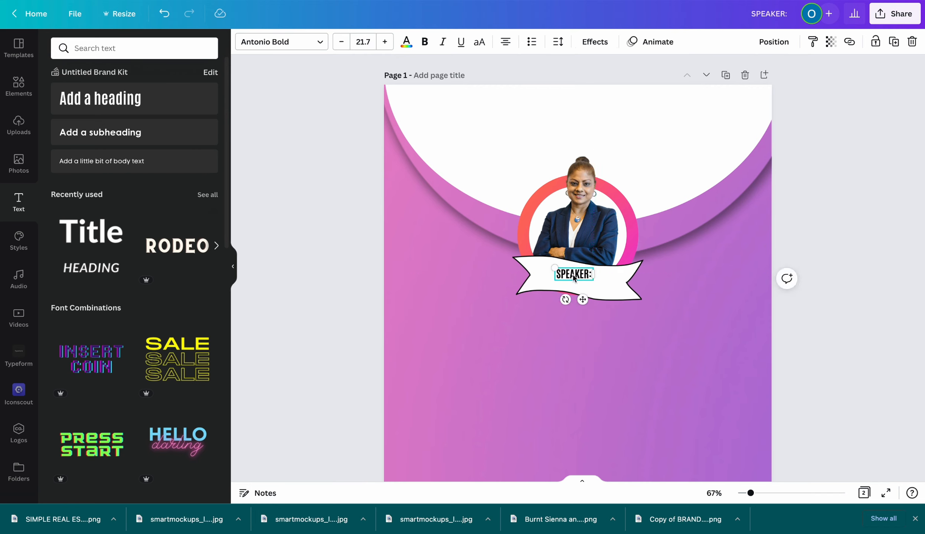
Set the SPEAKER: label to Code Pro, widen it to one line and centre it
click(285, 42)
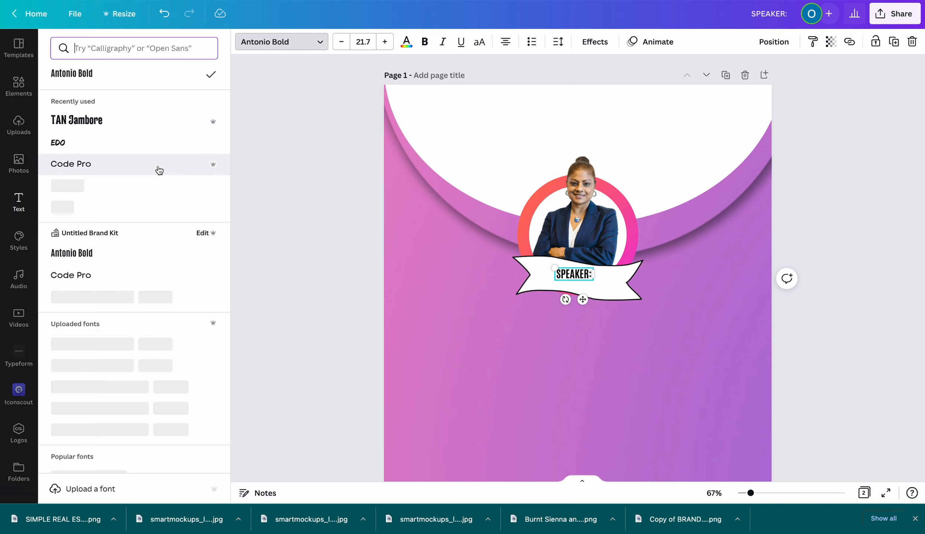
click(144, 173)
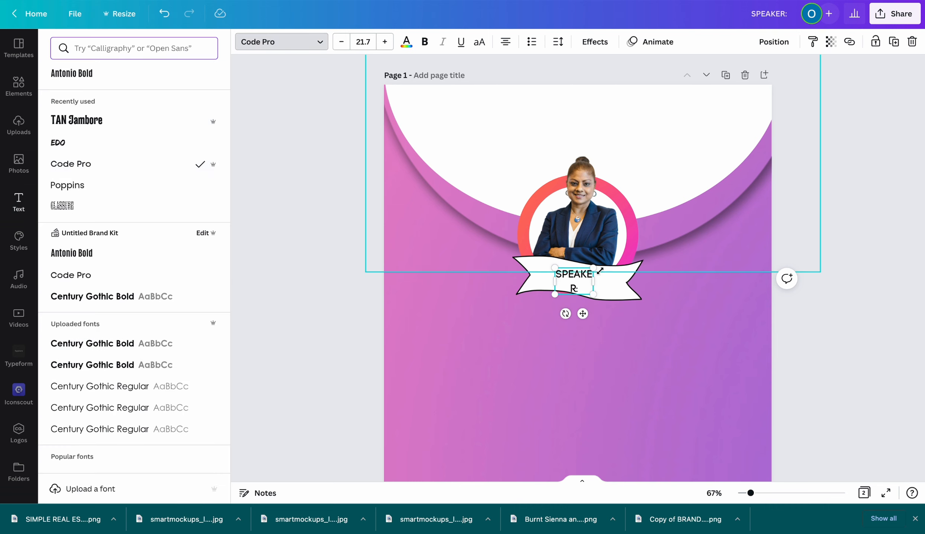
drag(594, 275, 609, 275)
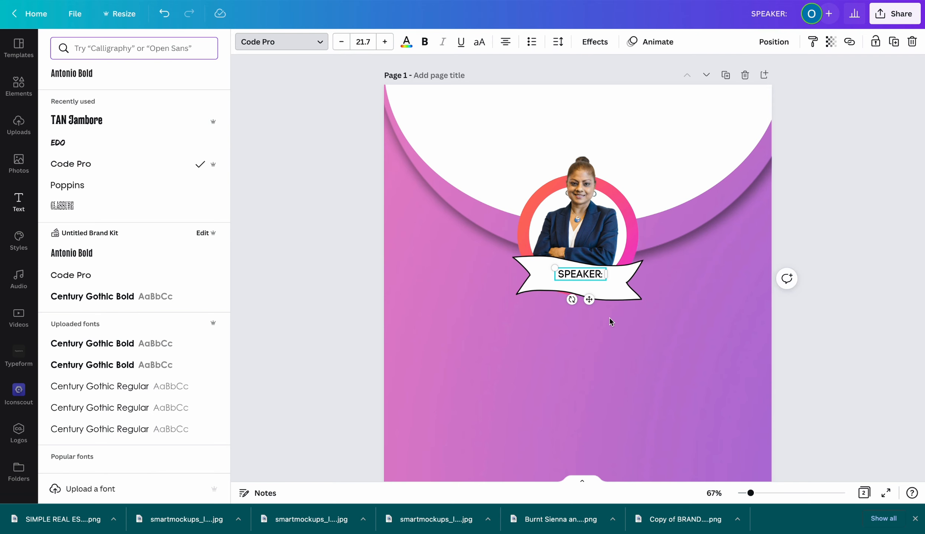
click(587, 279)
click(441, 264)
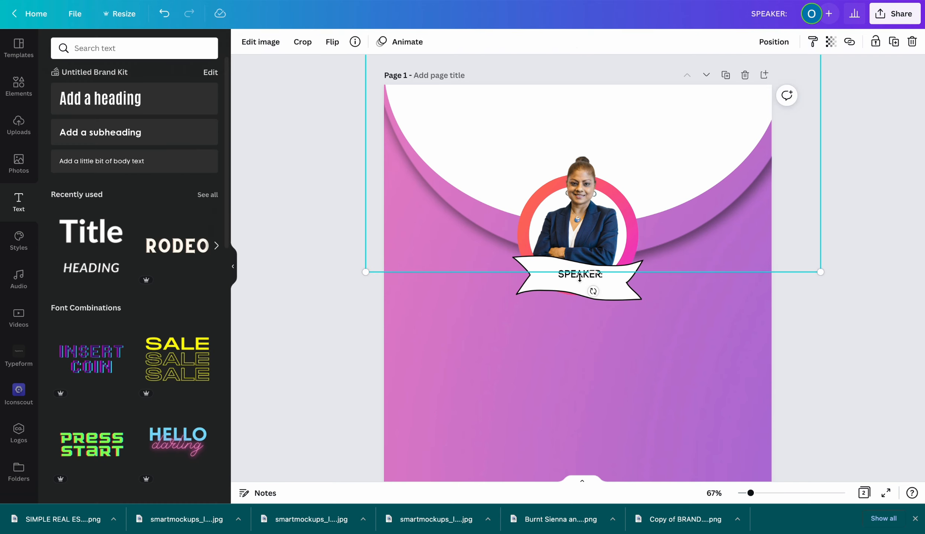
mouse_move(575, 279)
mouse_down()
mouse_move(554, 264)
mouse_move(567, 272)
mouse_up()
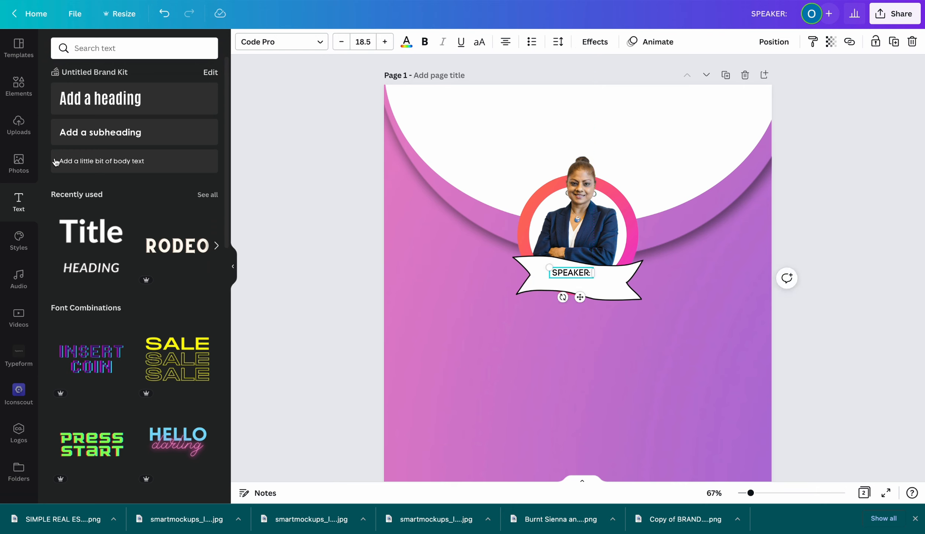
Add the speaker's full name as a one-line heading, shrunk and centred beneath SPEAKER:
click(115, 113)
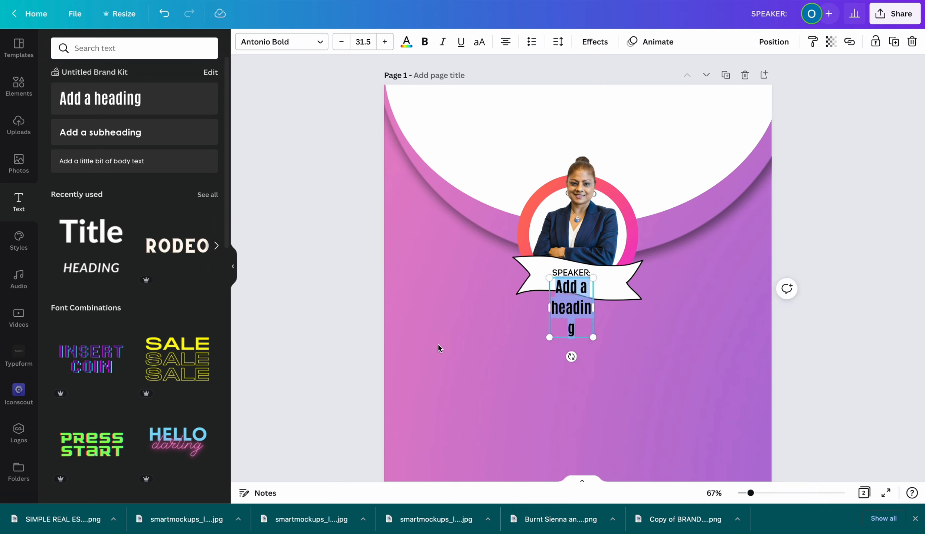
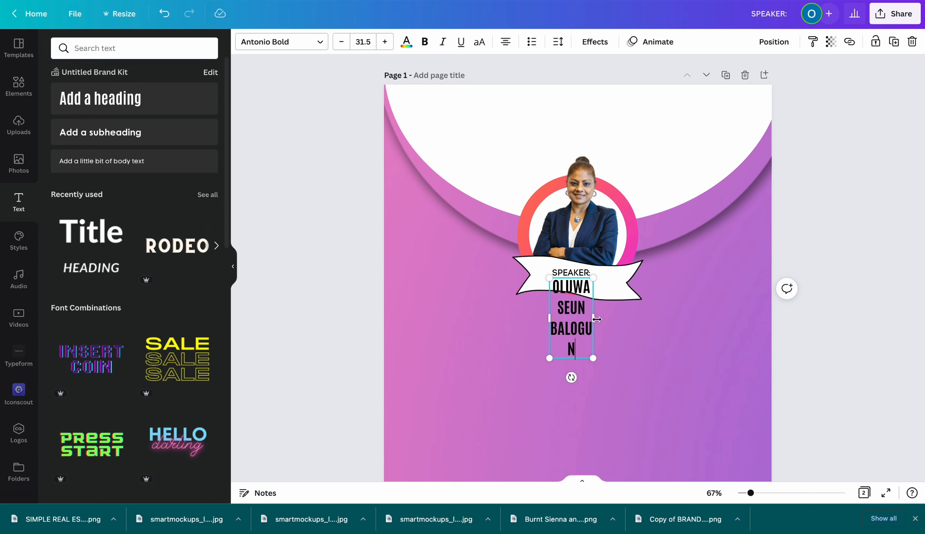
drag(593, 318, 671, 322)
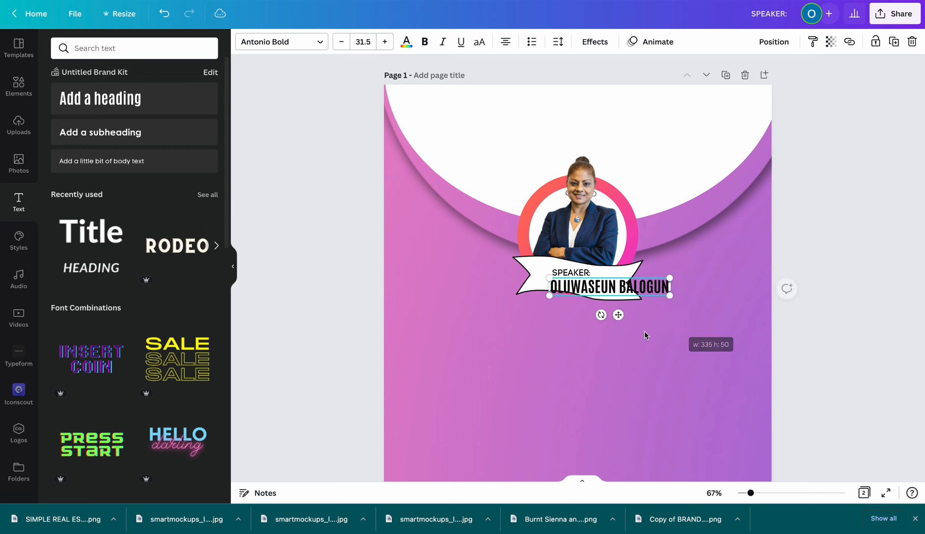
click(567, 336)
drag(590, 287, 564, 286)
click(464, 355)
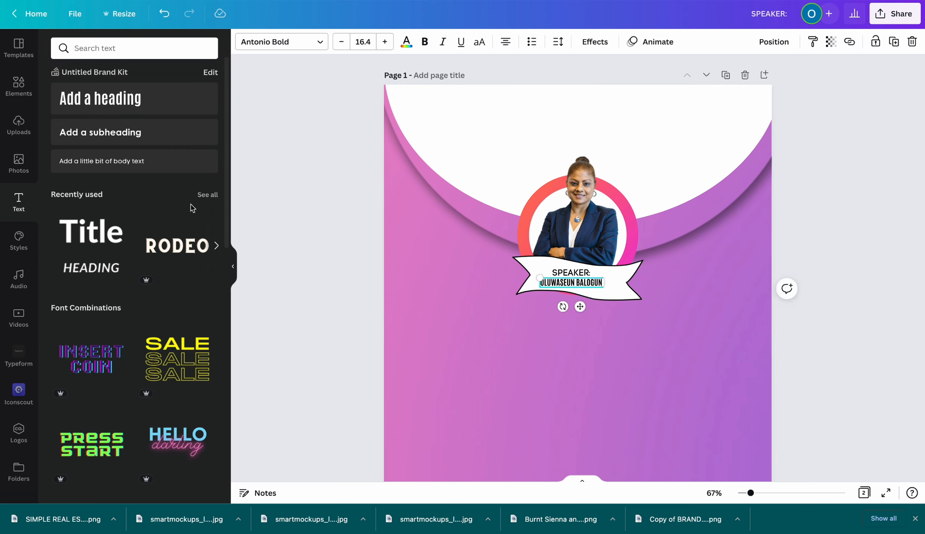
click(550, 330)
scroll(539, 331, down, 1)
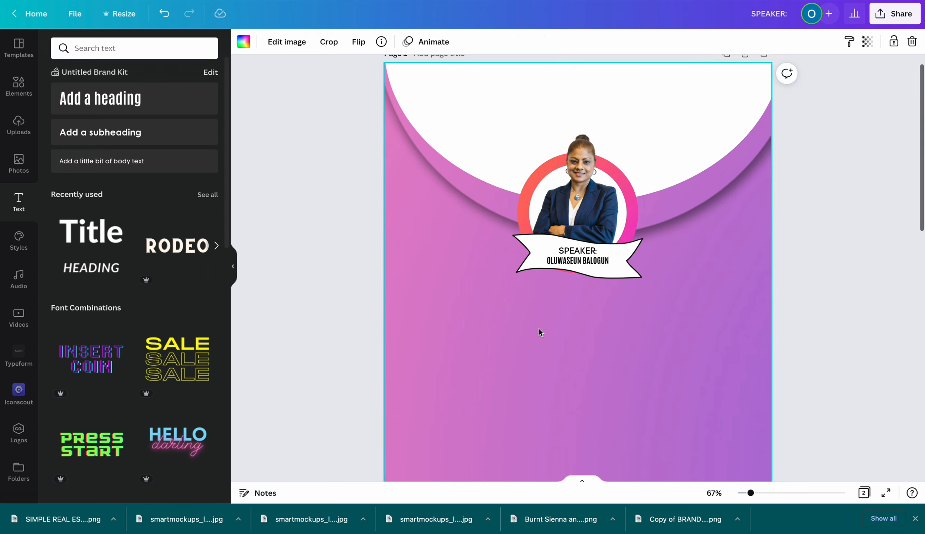
click(157, 102)
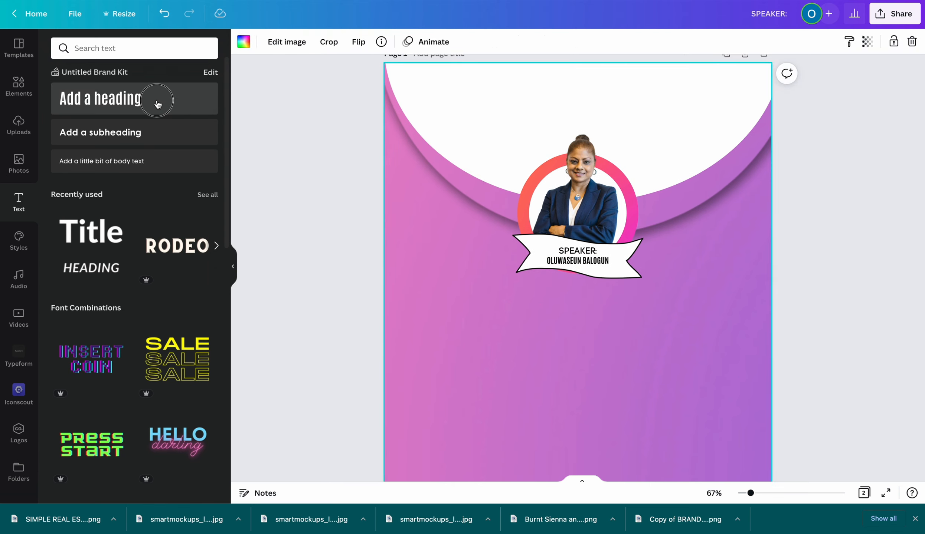
Place the new heading below the ribbon at size 61, centred, and type BUSINESS over it
drag(587, 301, 595, 349)
drag(546, 314, 475, 284)
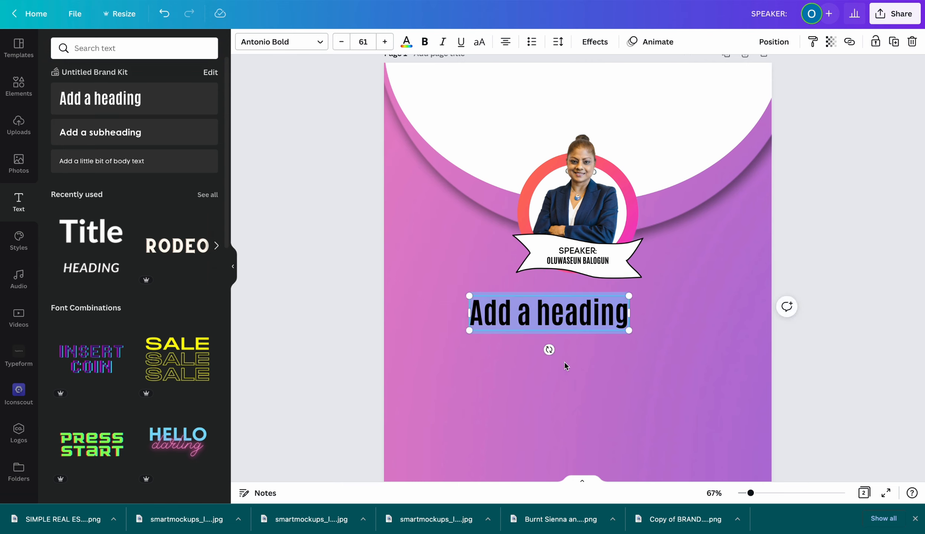
click(560, 354)
drag(555, 322, 579, 322)
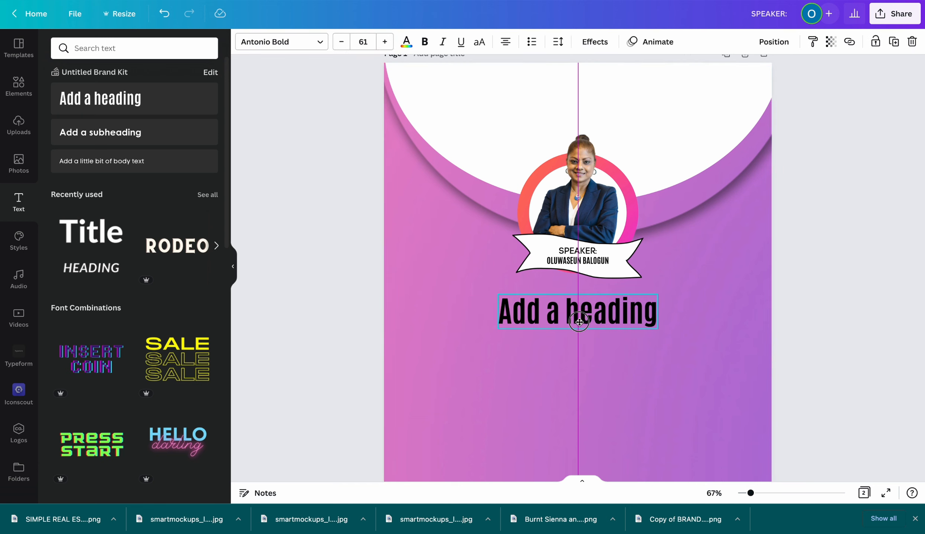
drag(579, 322, 579, 322)
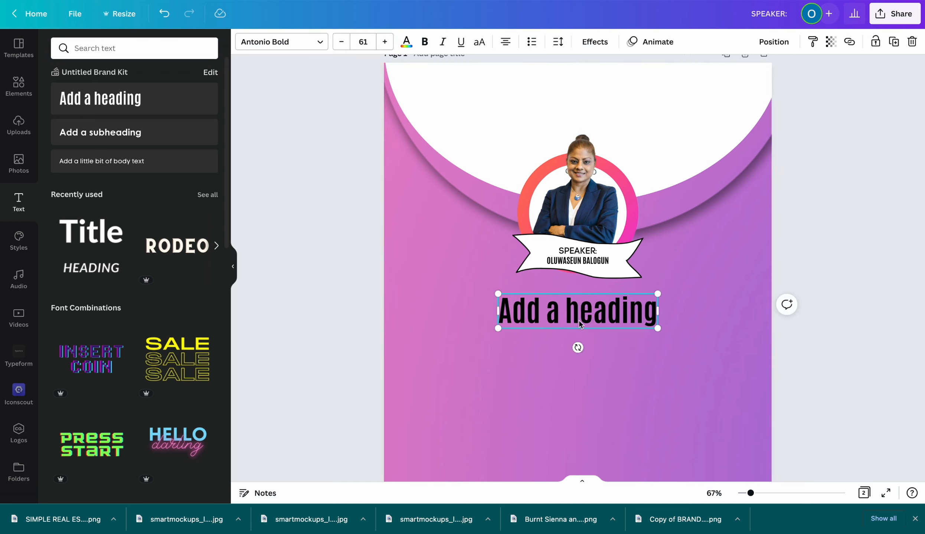
scroll(505, 369, down, 1)
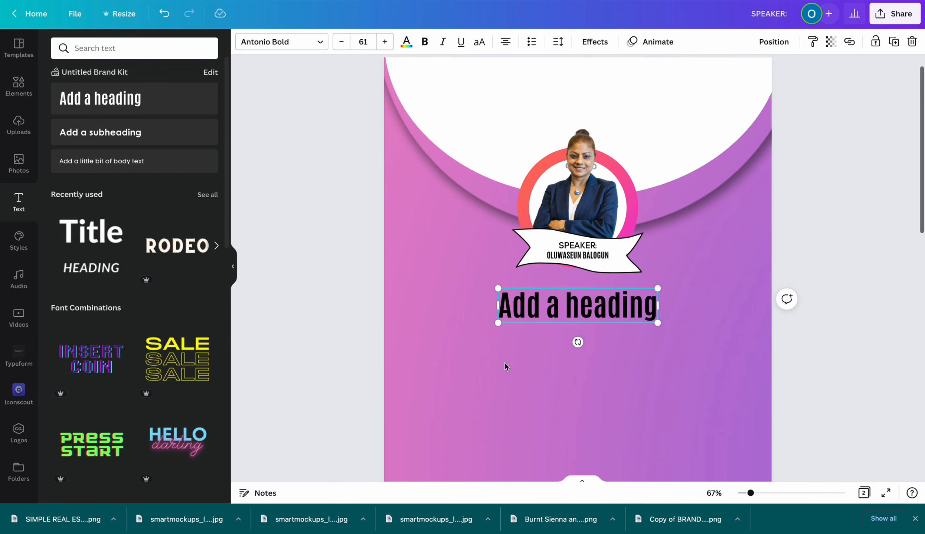
double_click(528, 297)
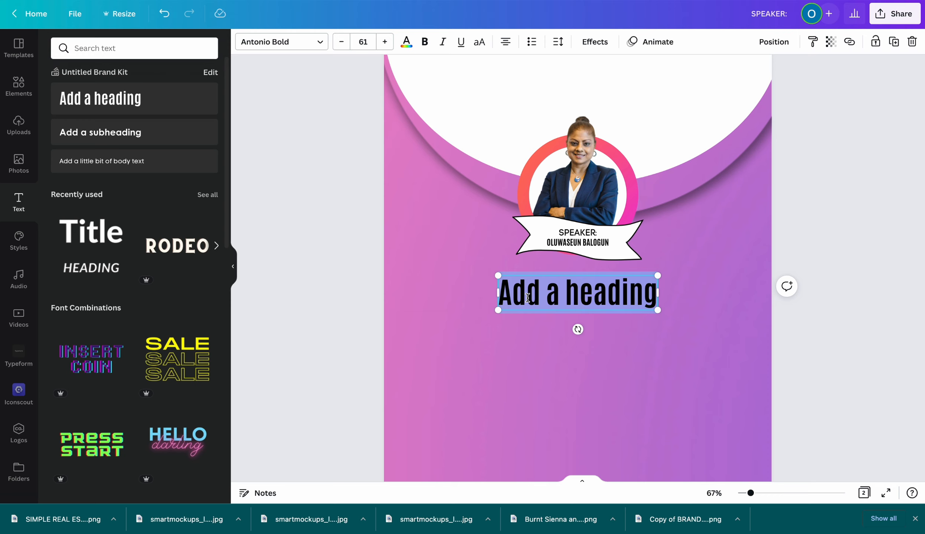
text(BUSI)
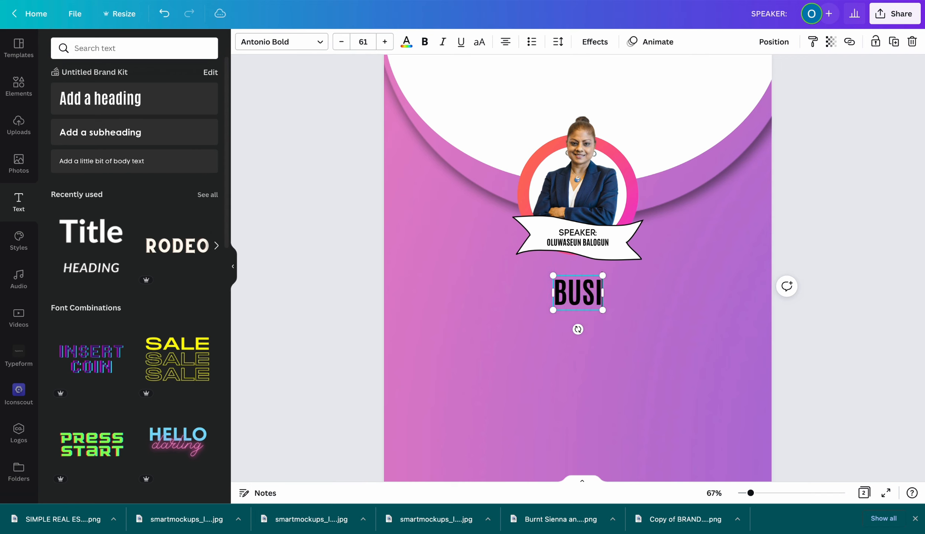
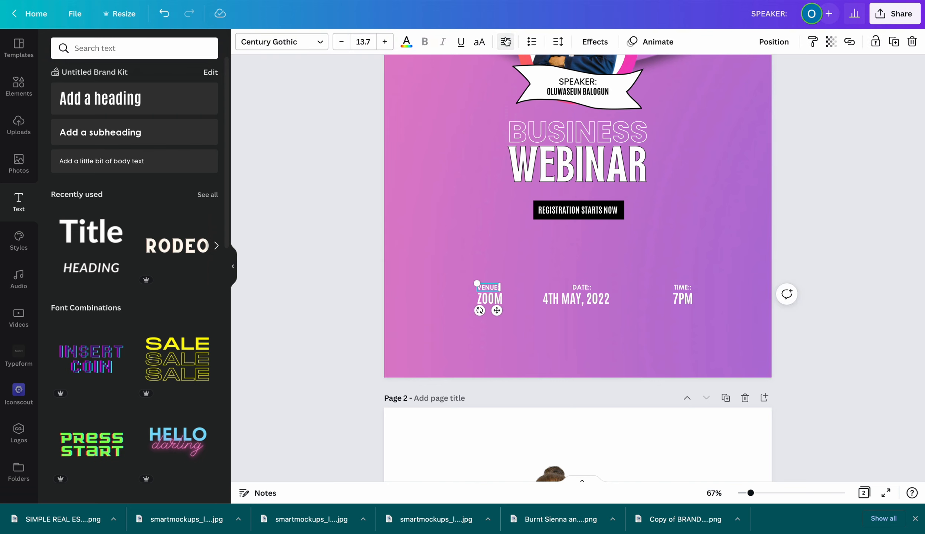
Right-align the TIME:: label and the 7PM text in the details row
click(492, 301)
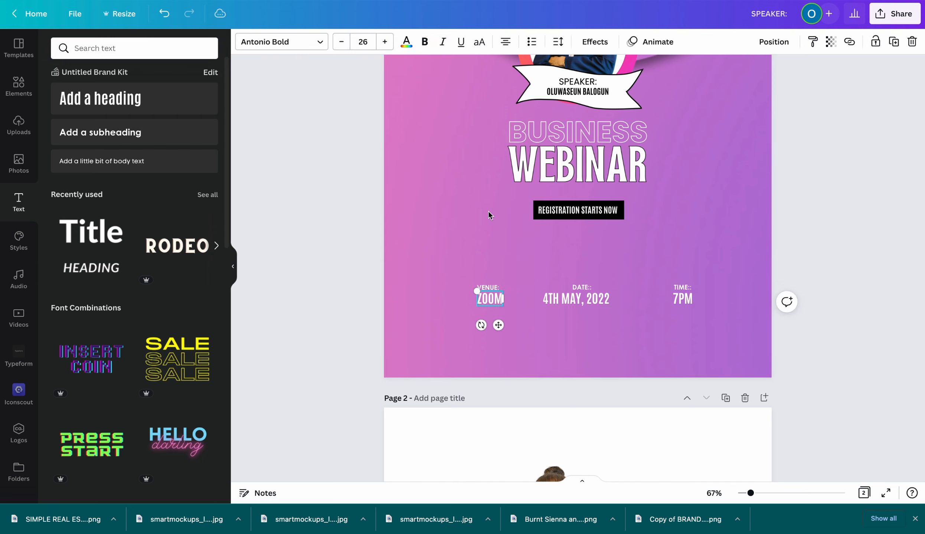
scroll(495, 127, down, 1)
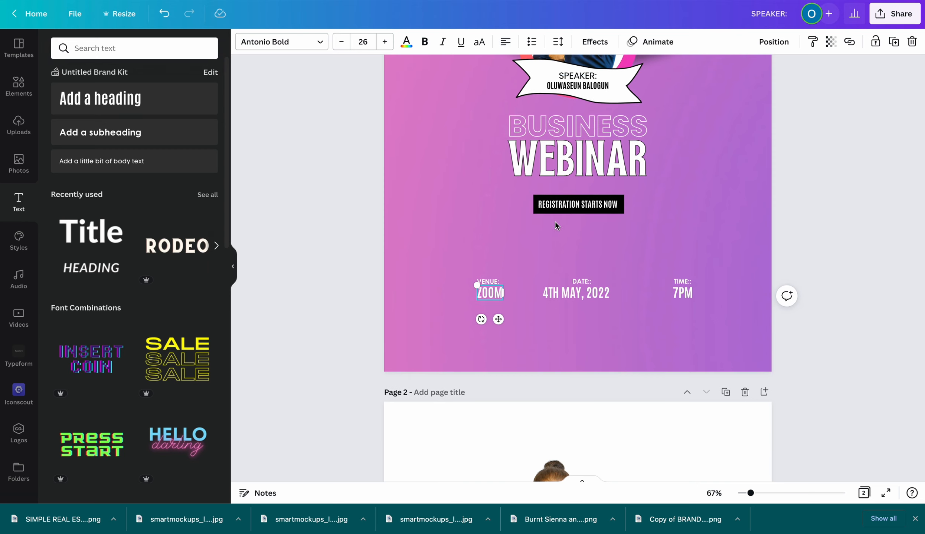
click(578, 281)
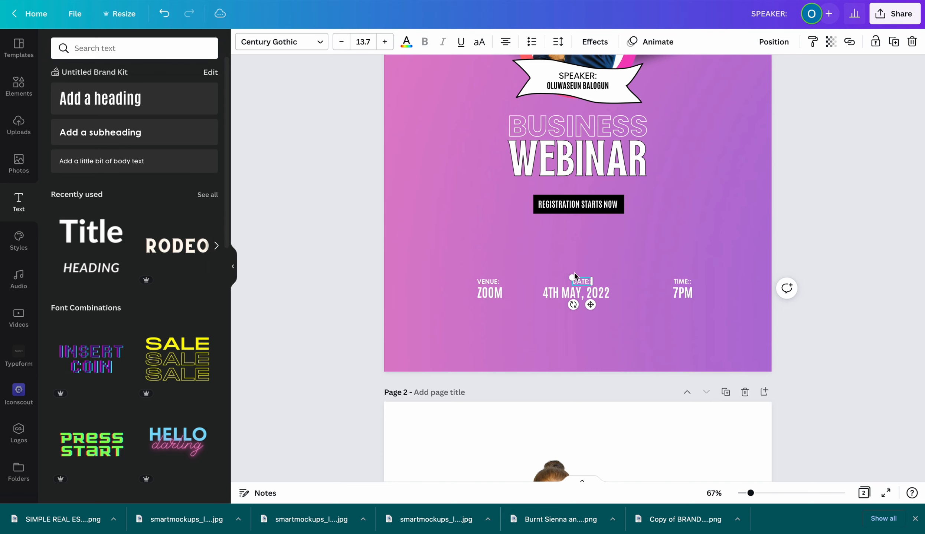
click(563, 293)
click(565, 294)
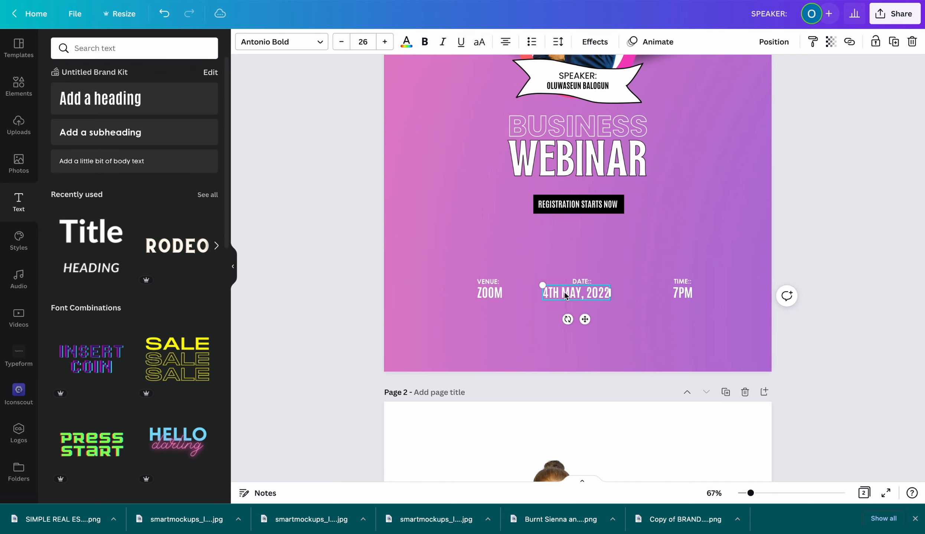
click(678, 282)
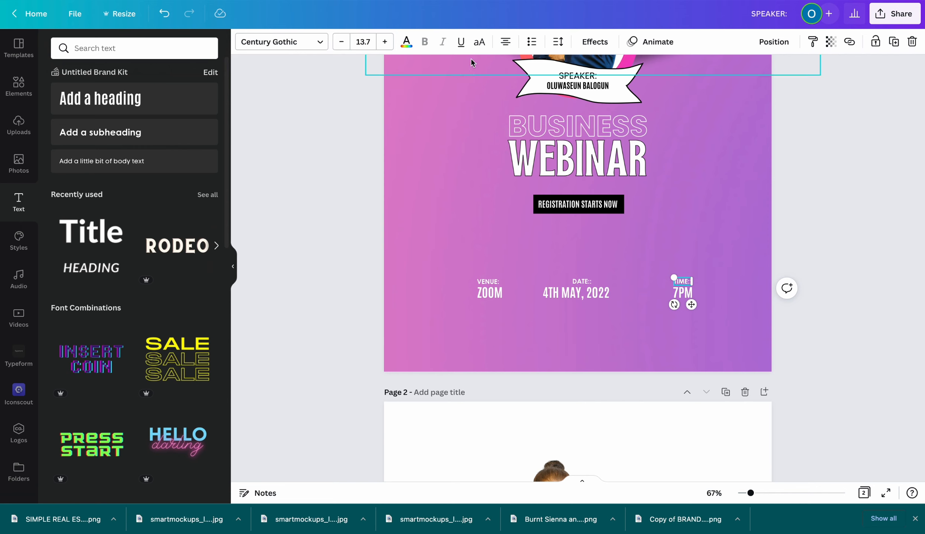
click(505, 41)
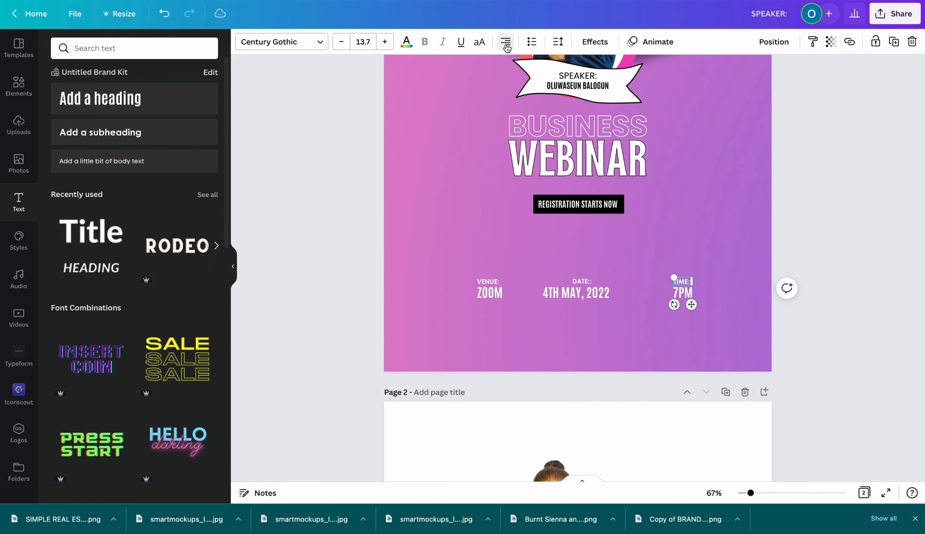
click(505, 42)
click(683, 297)
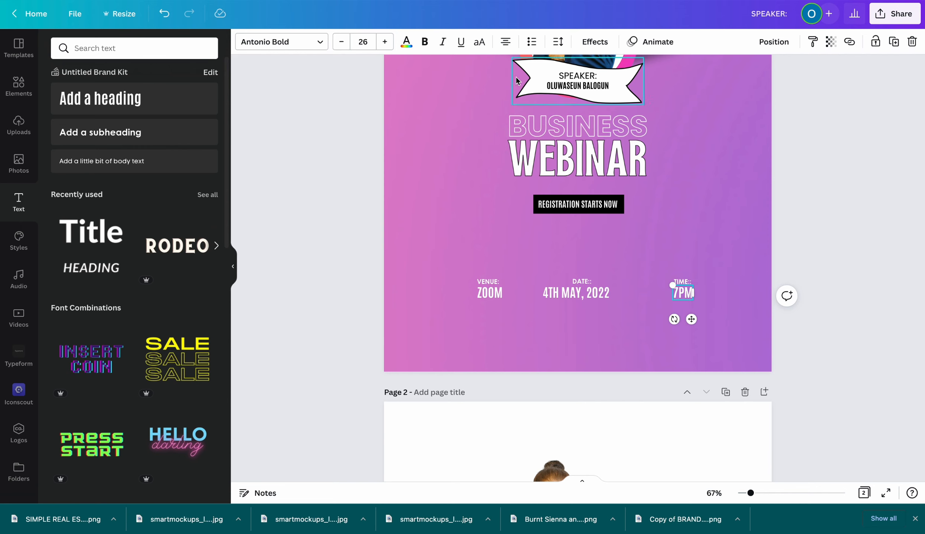
click(508, 43)
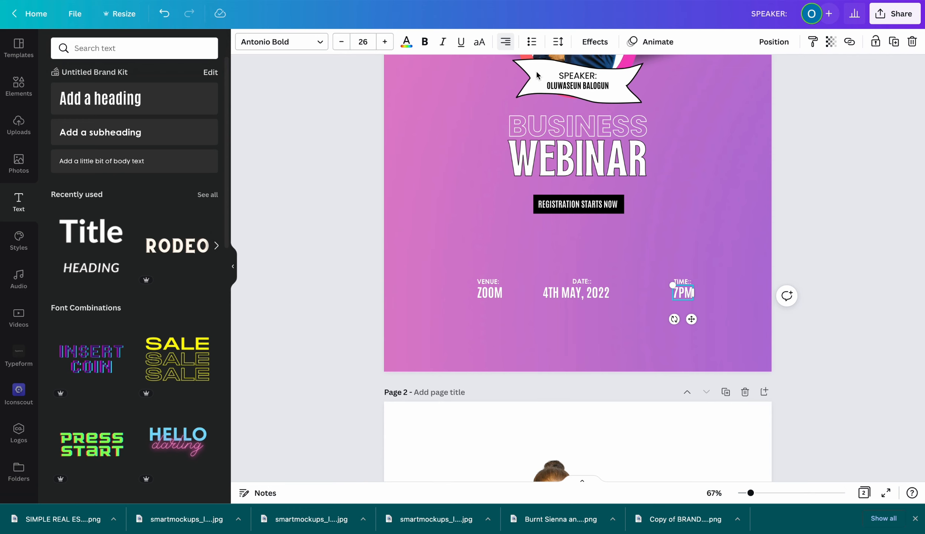
click(709, 268)
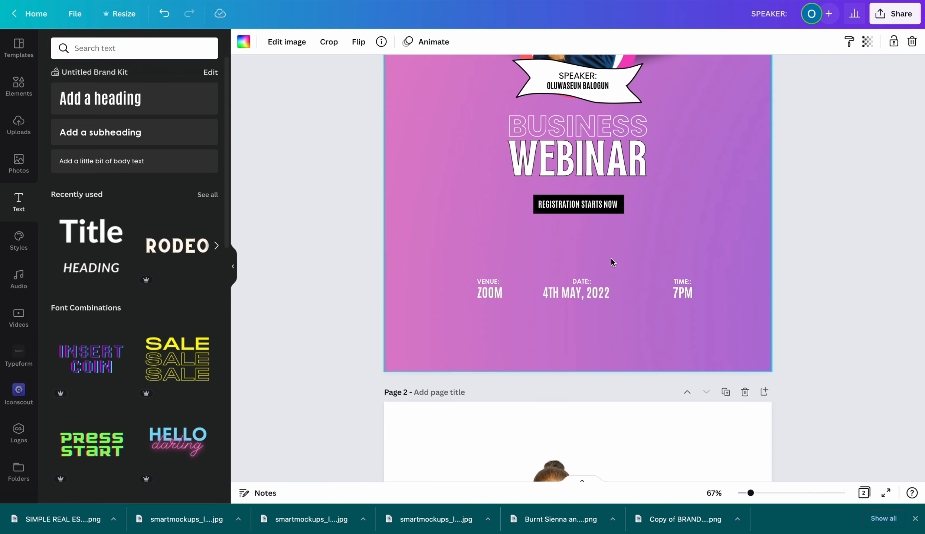
Add the recently used torn-paper cloud graphic and stretch it across the page bottom
click(19, 85)
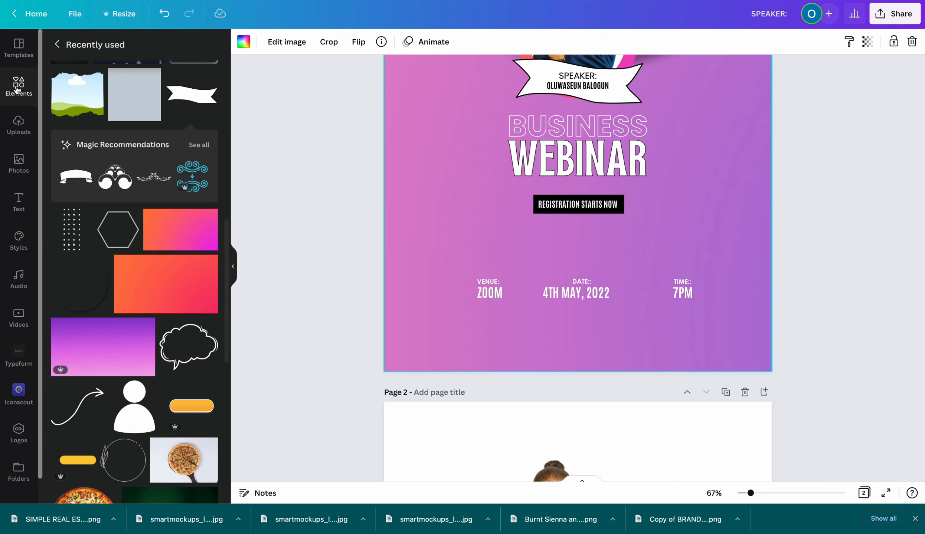
click(95, 77)
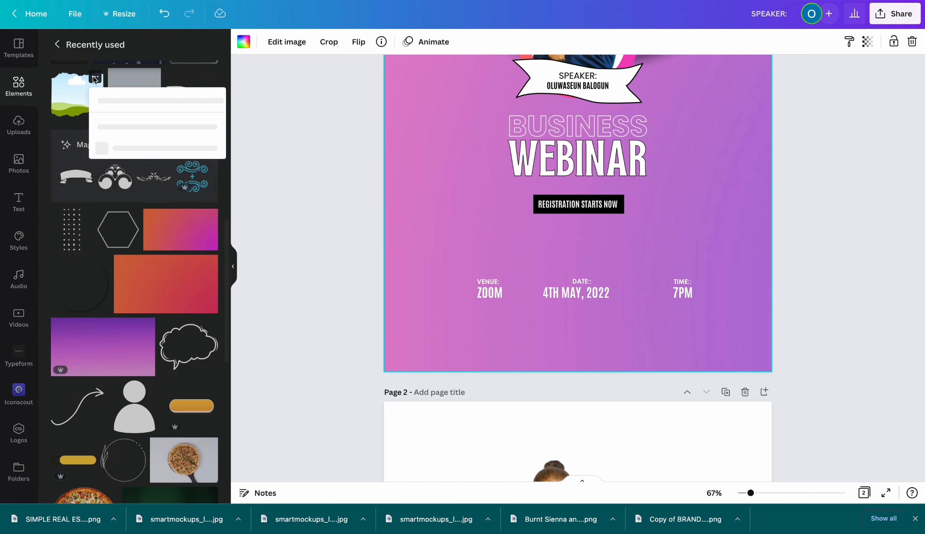
click(70, 84)
click(71, 91)
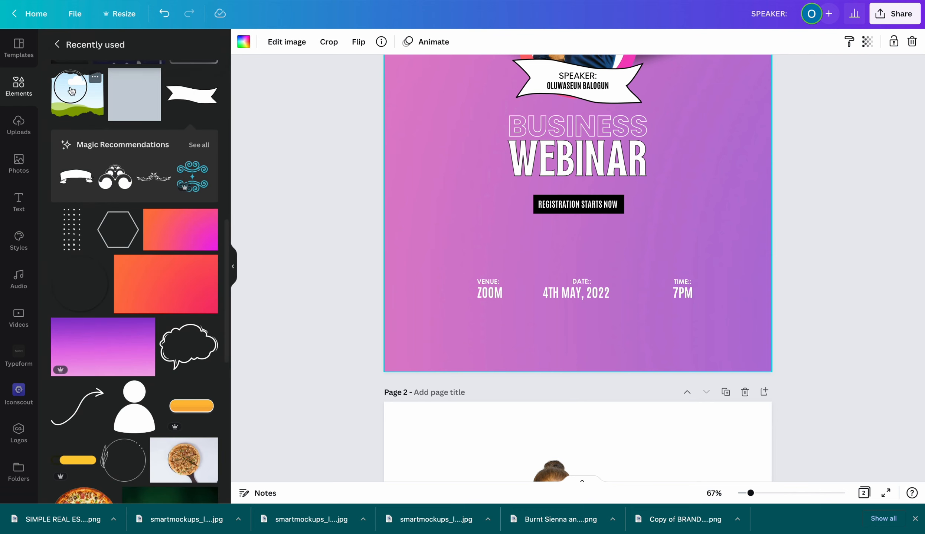
drag(479, 116, 378, 316)
drag(569, 422, 904, 462)
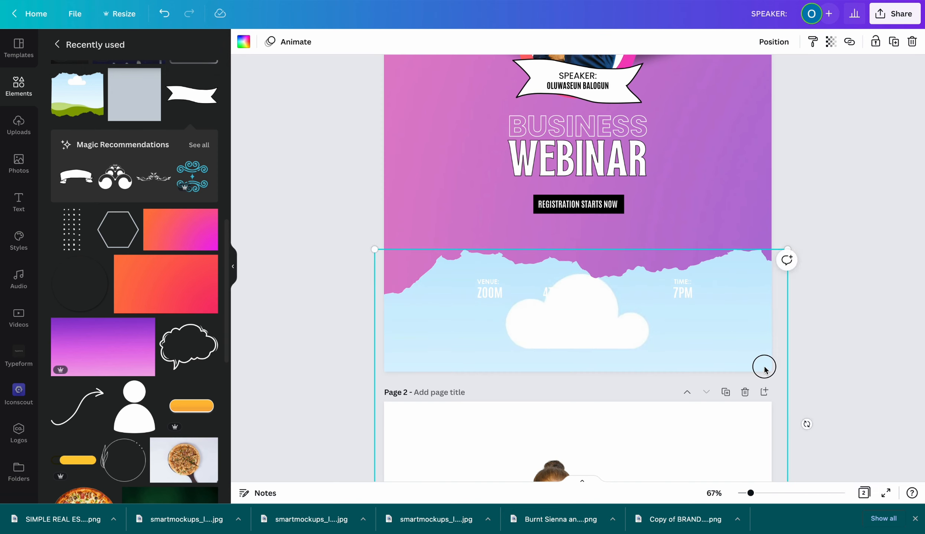
mouse_move(764, 370)
mouse_down()
mouse_move(762, 359)
mouse_move(749, 361)
mouse_move(759, 361)
mouse_up()
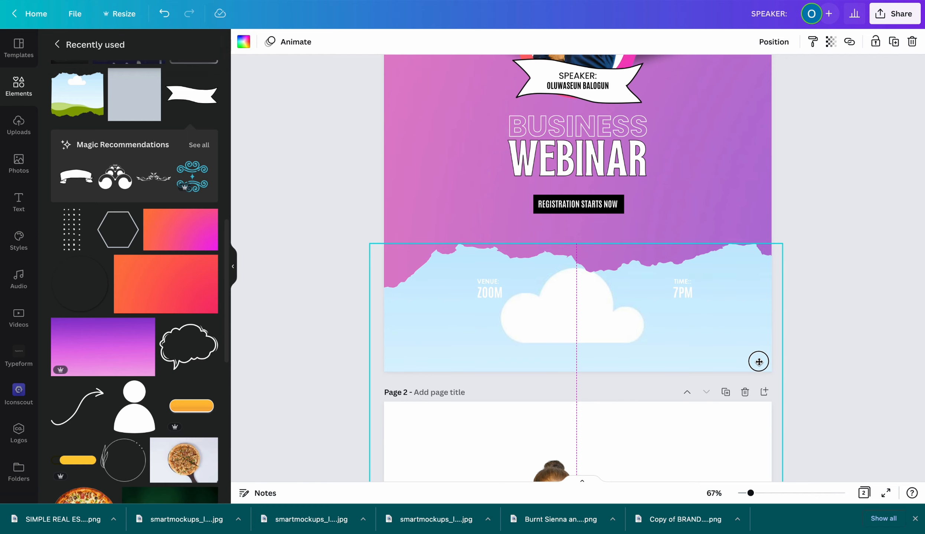
drag(758, 361, 759, 362)
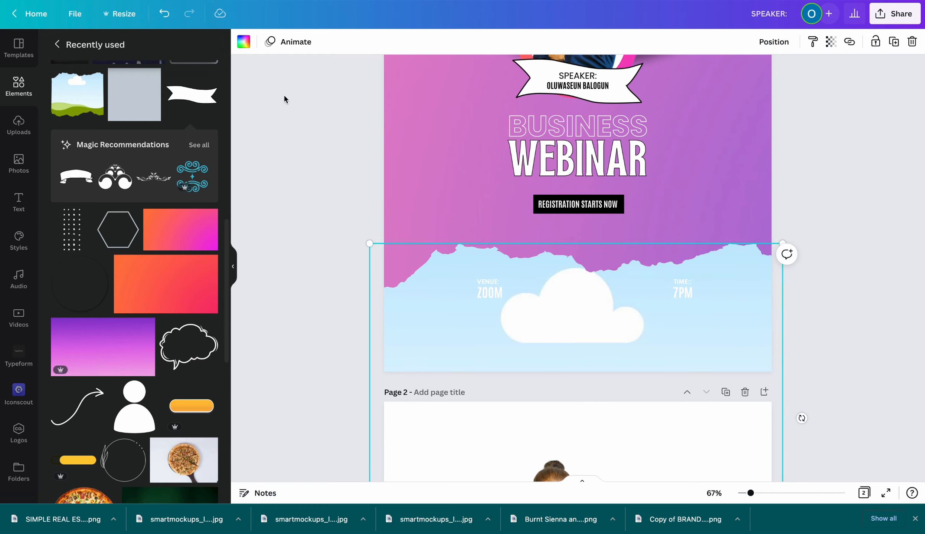
Make the torn-paper graphic plain white
click(243, 41)
click(119, 97)
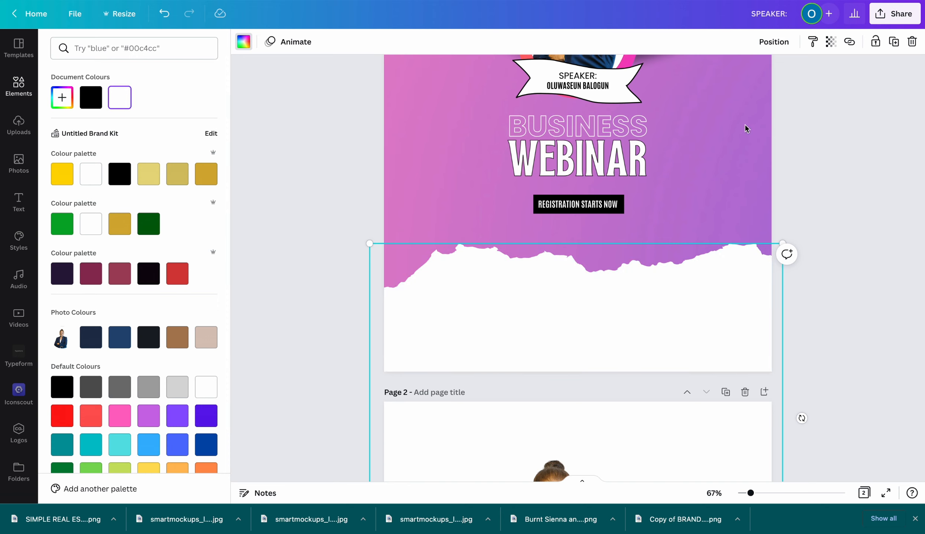
click(771, 42)
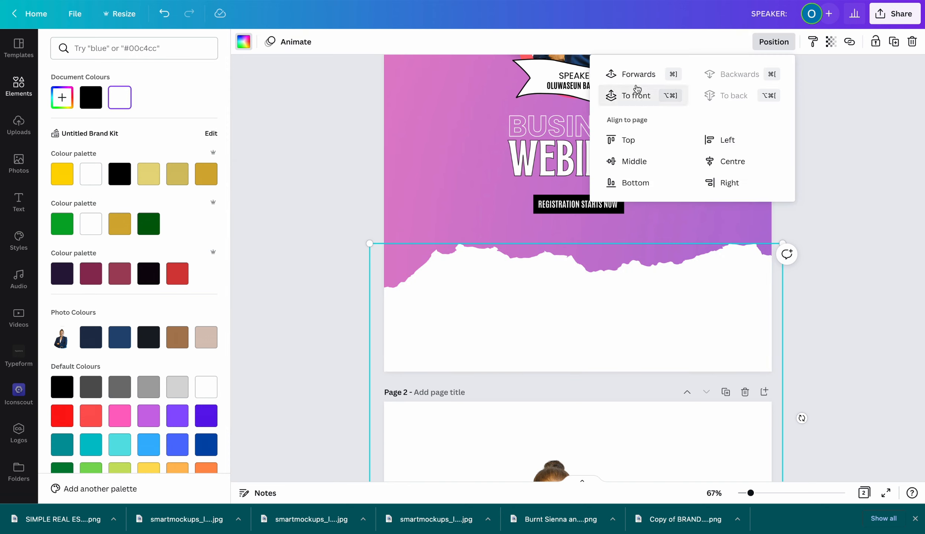
click(852, 180)
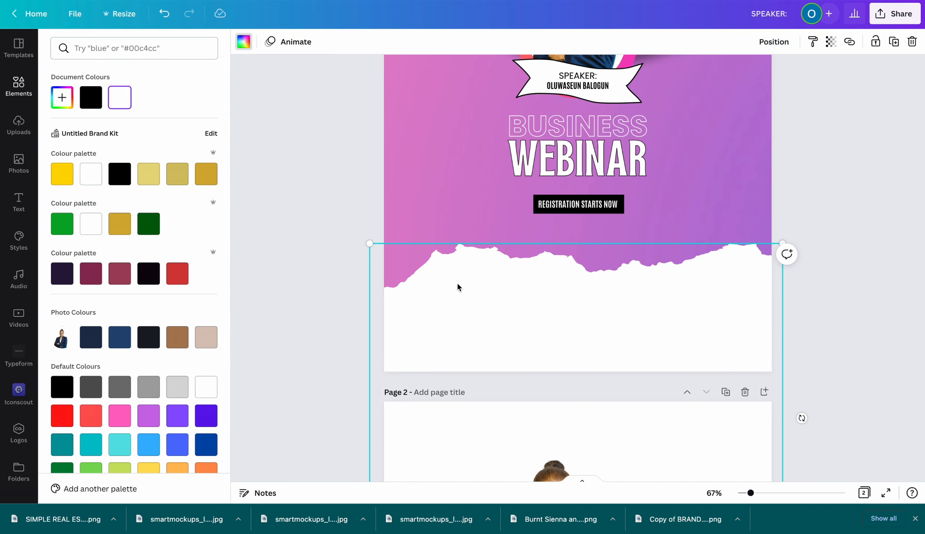
Turn the ZOOM venue, VENUE: label and 4TH MAY, 2022 date text black
click(481, 294)
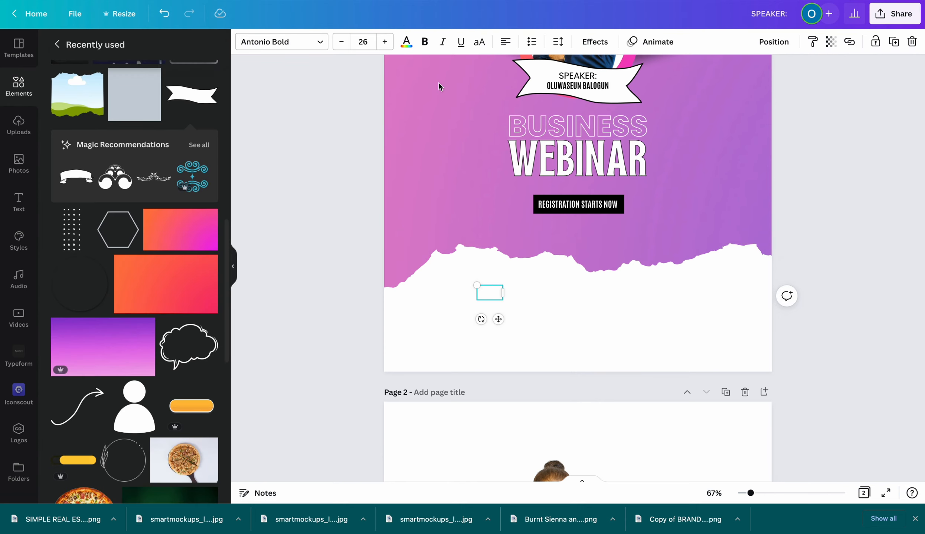
click(407, 41)
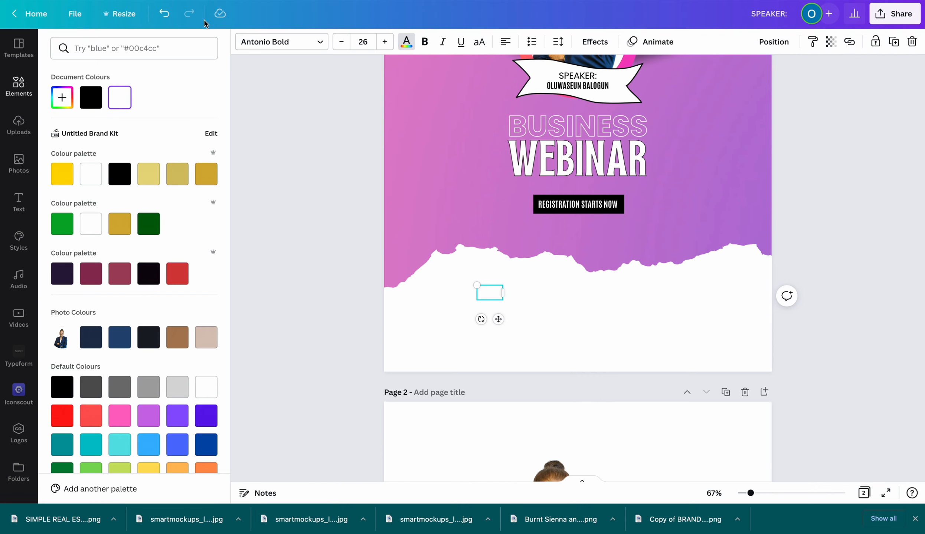
click(95, 101)
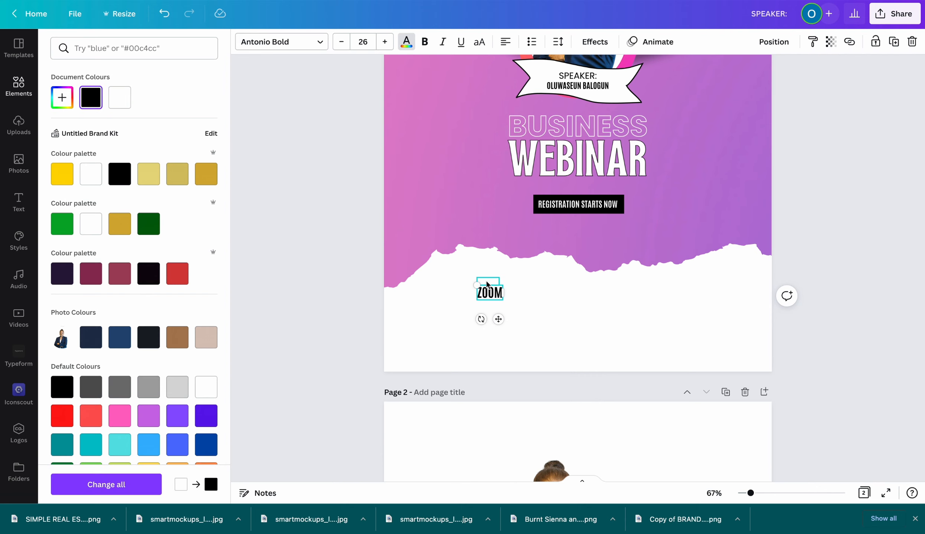
click(487, 283)
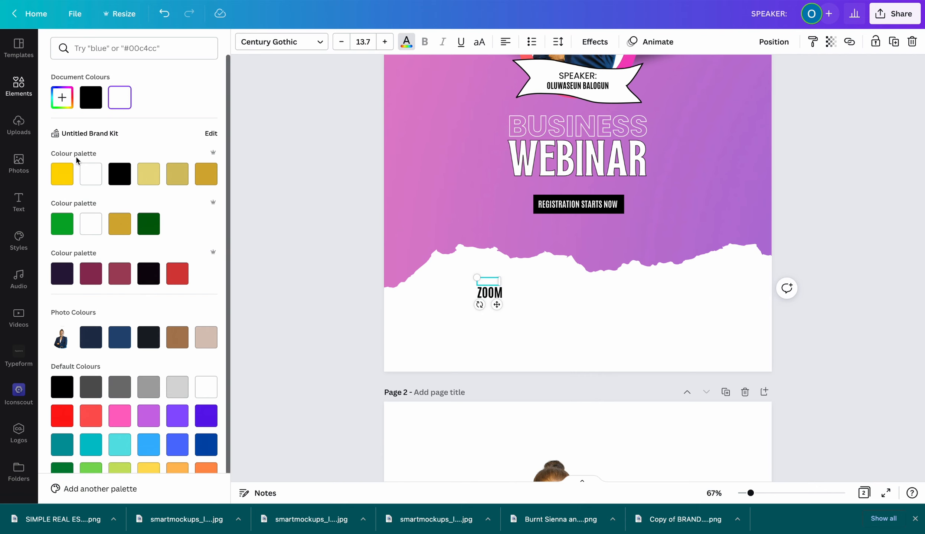
click(91, 97)
click(554, 299)
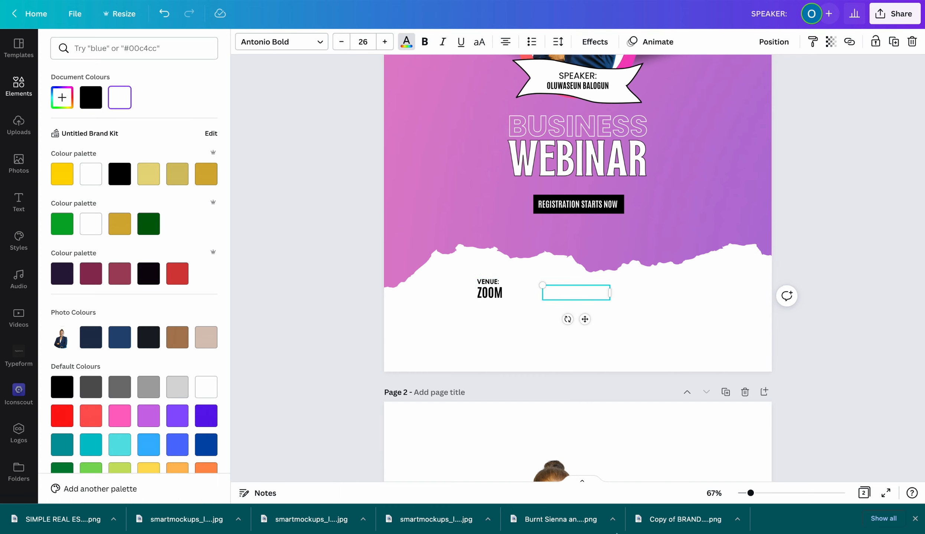
click(91, 97)
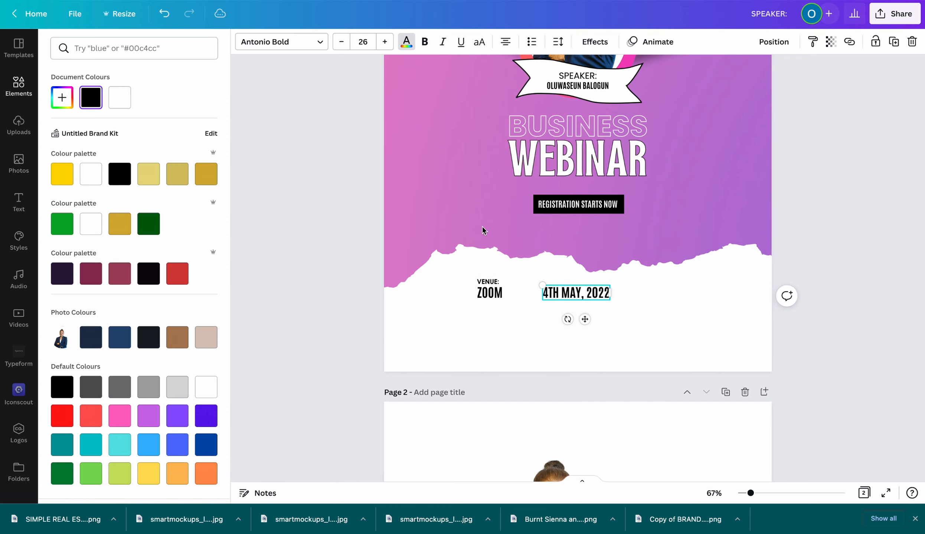
Turn the DATE:: label, 7PM text and TIME:: label black as well
click(557, 277)
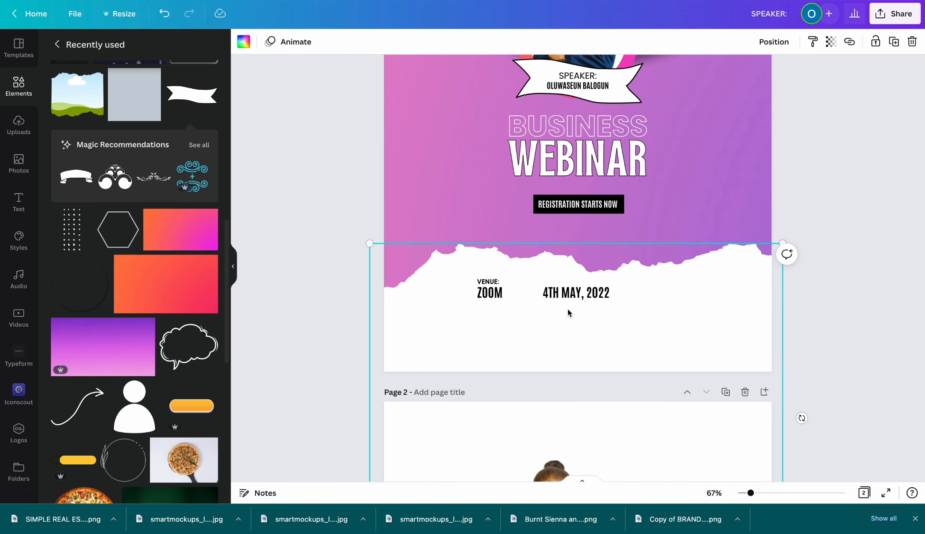
click(581, 282)
click(406, 42)
click(91, 97)
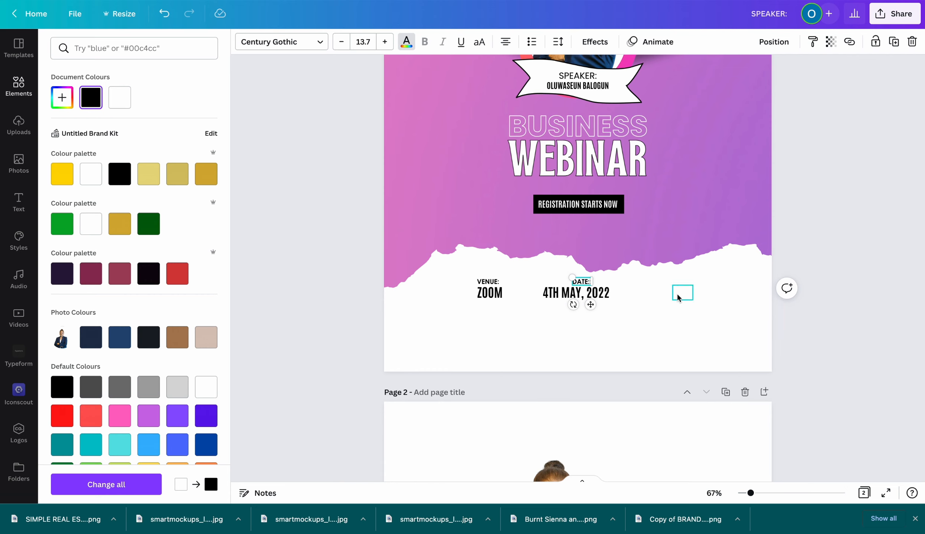
click(678, 295)
click(91, 97)
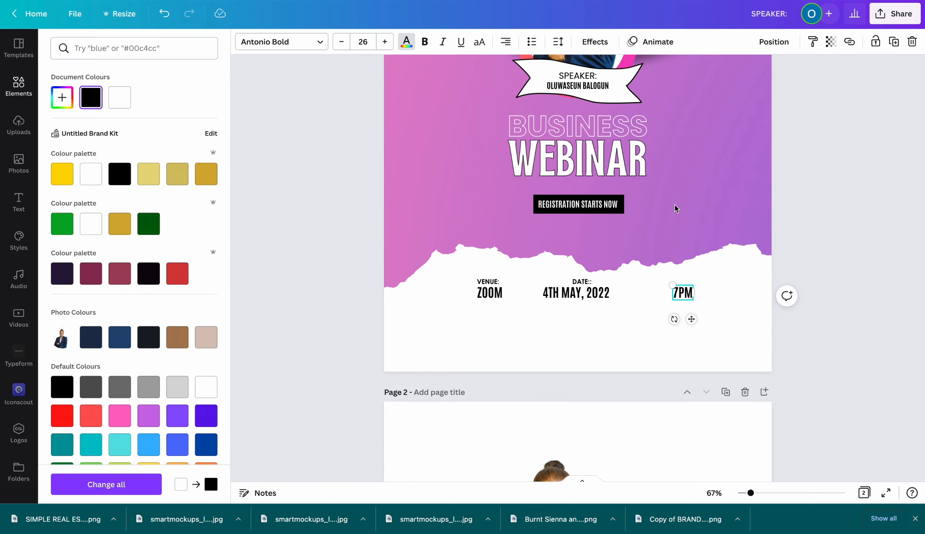
click(683, 282)
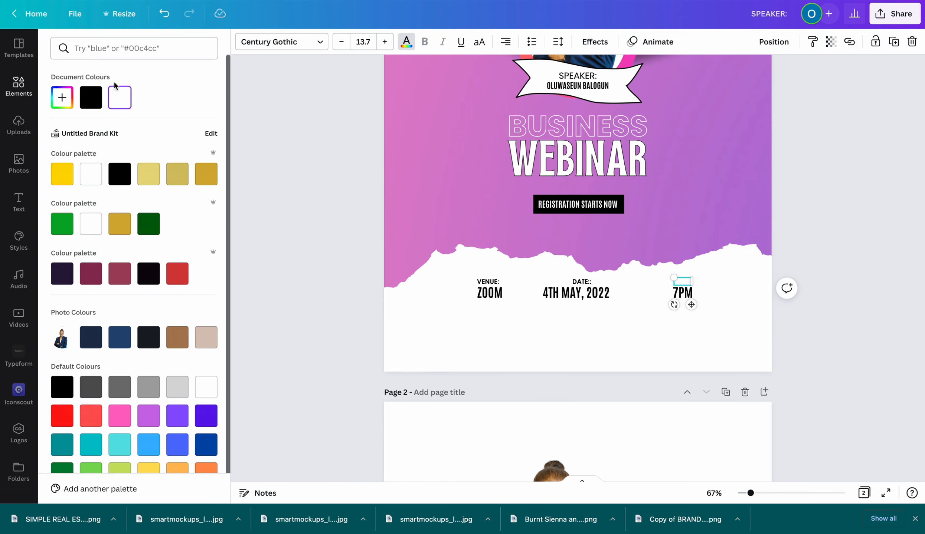
click(90, 97)
key(Escape)
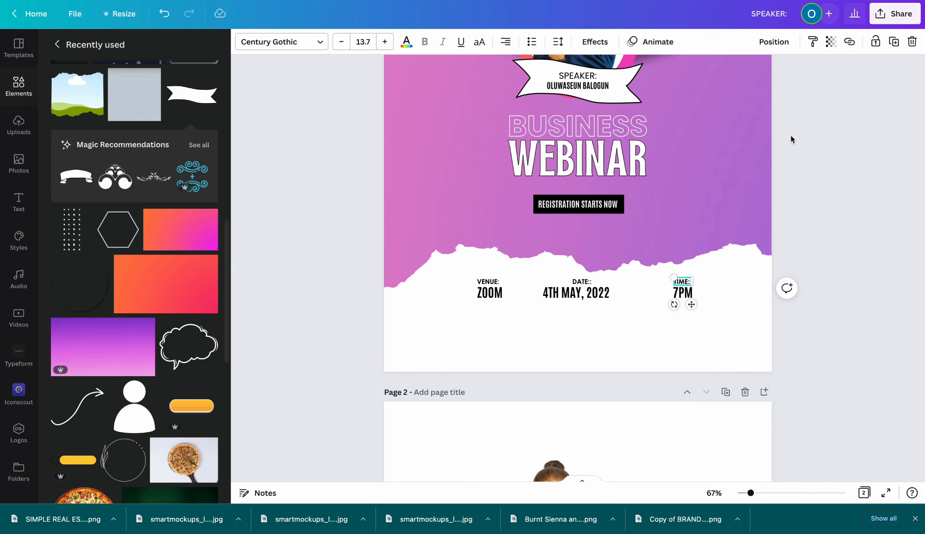
key(Escape)
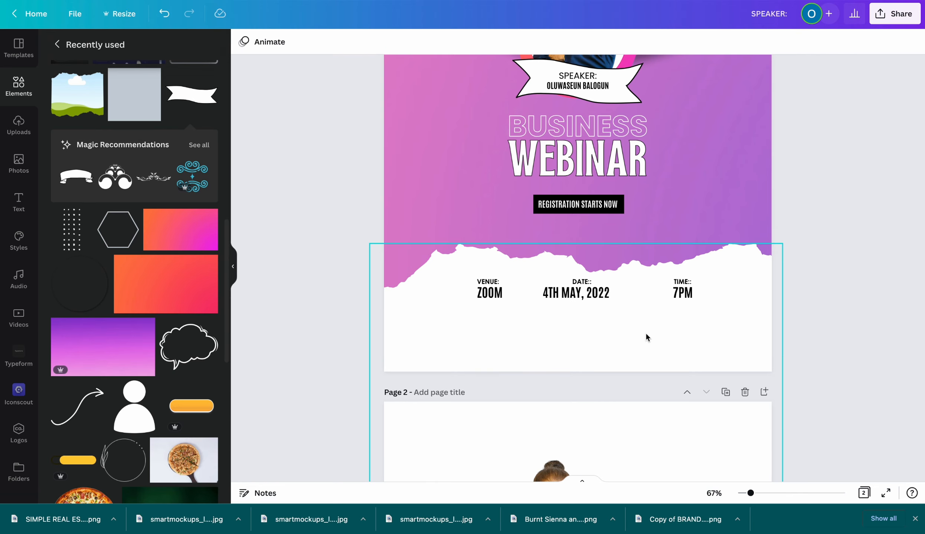
Add a subheading text box below the venue, date and time row
scroll(646, 311, up, 1)
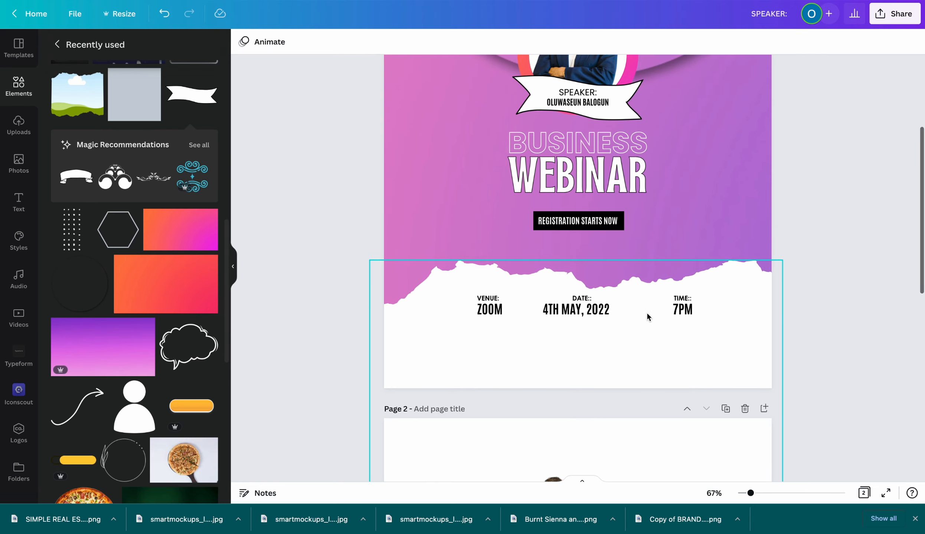
scroll(696, 299, up, 3)
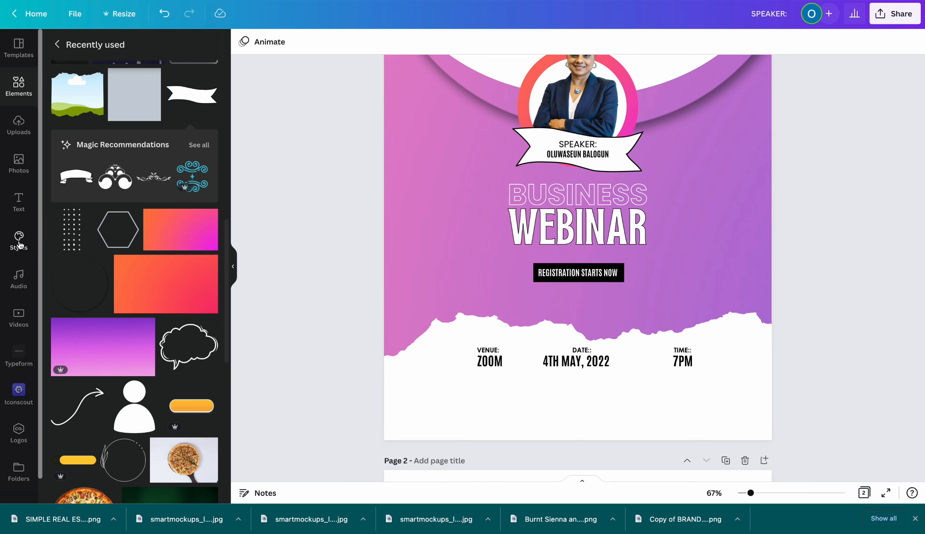
click(18, 203)
click(106, 134)
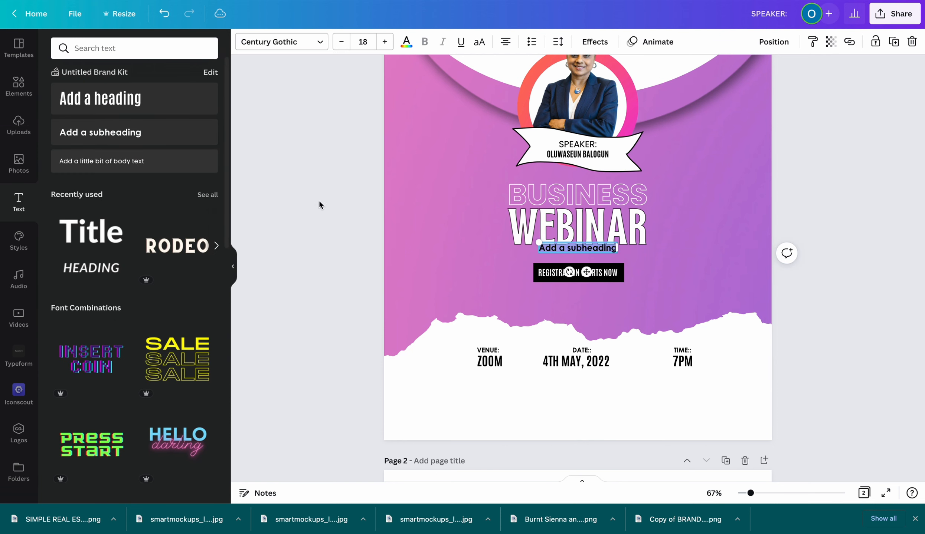
drag(586, 272, 579, 426)
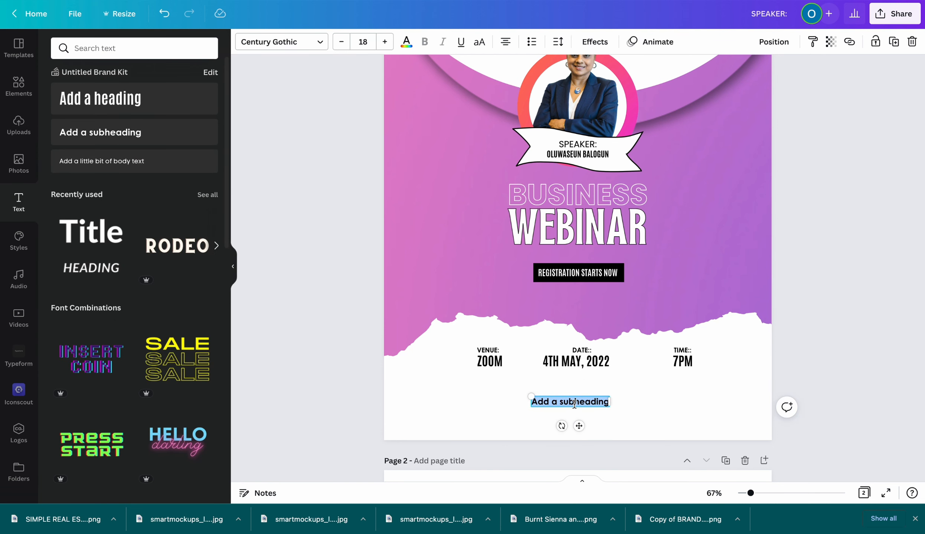
Replace it with 'CLICK THE LINK ON OUR INSTAGRAM BIO TO SECURE YOUR SPOT' and nudge it right
double_click(574, 404)
triple_click(574, 403)
text(CLICK T)
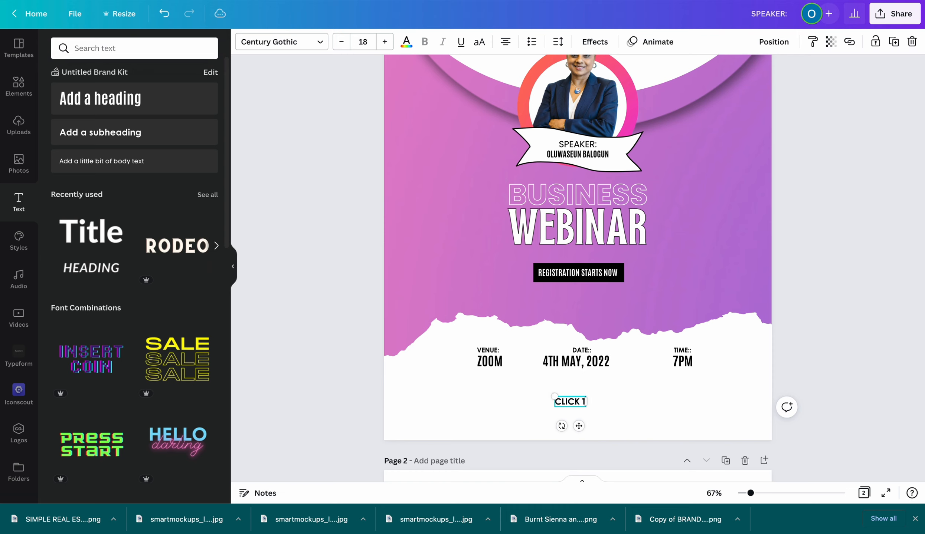
text(HE LIN)
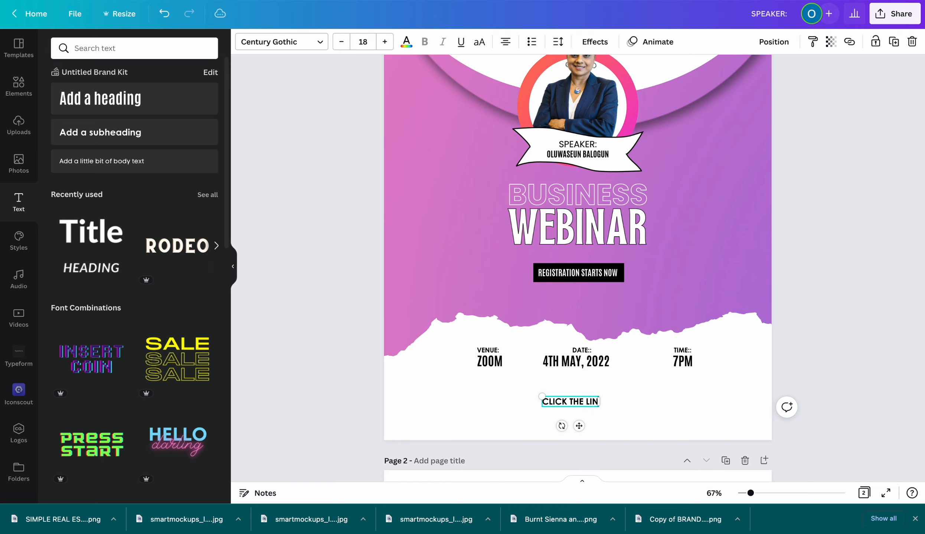
text(K O)
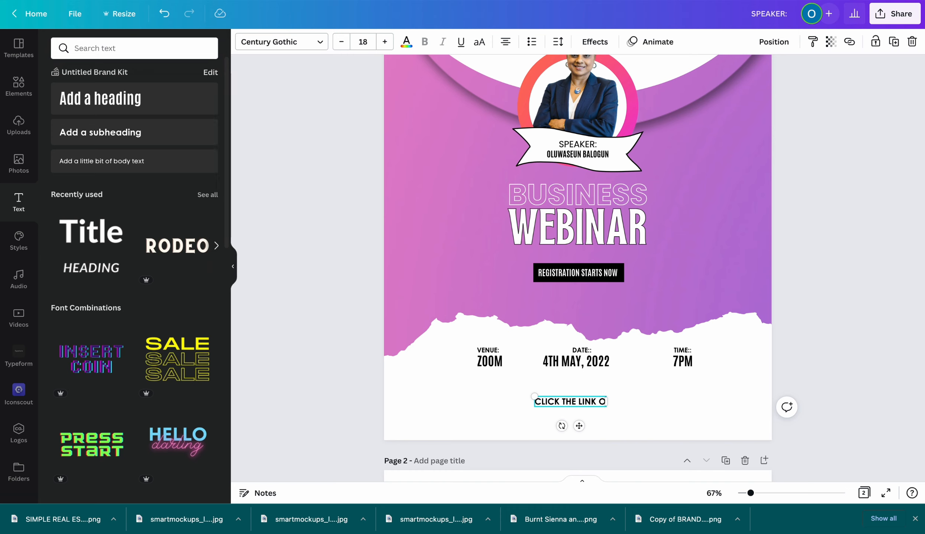
text(N OUR)
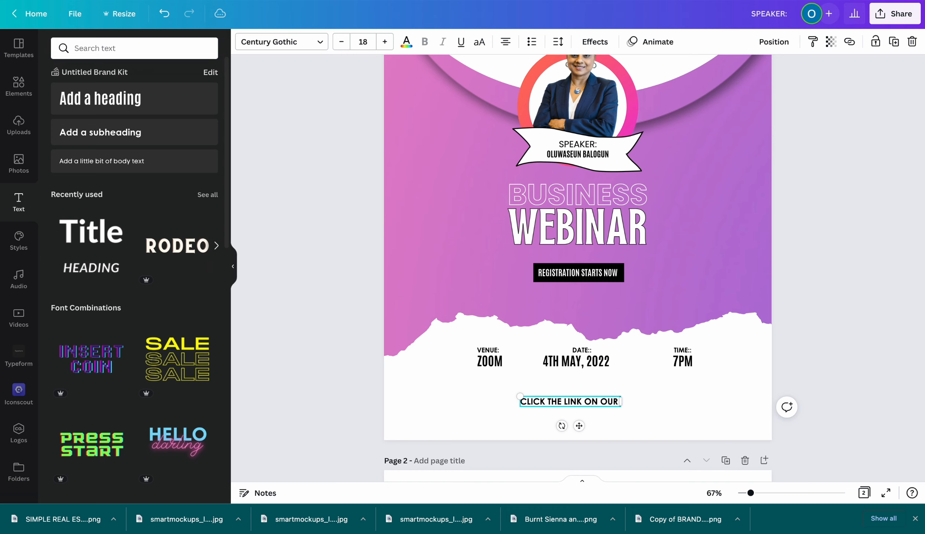
text( INSTA)
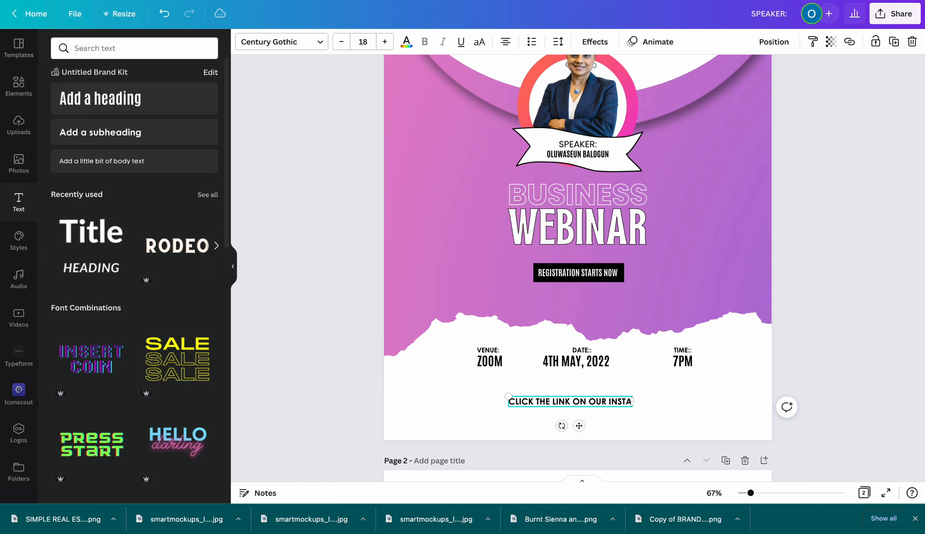
text(GRAM B)
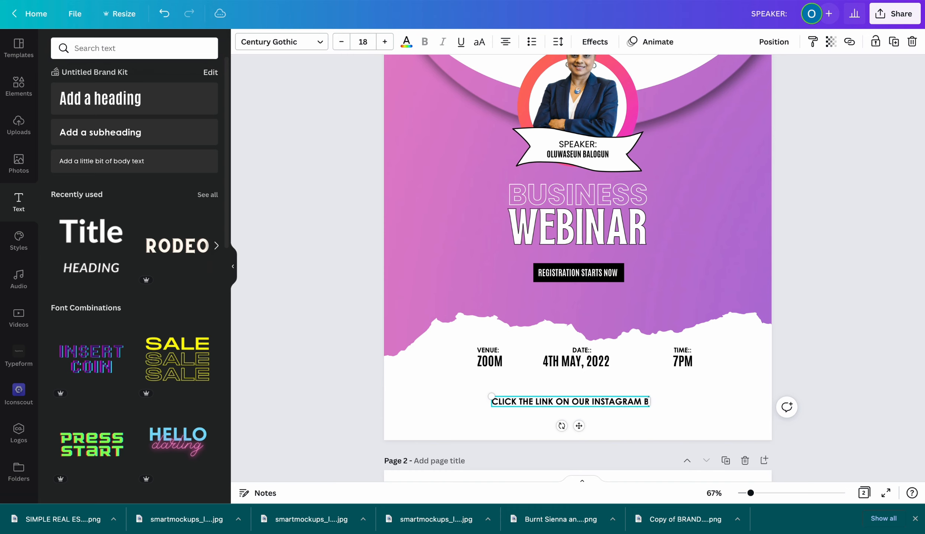
text(IO TO SEC)
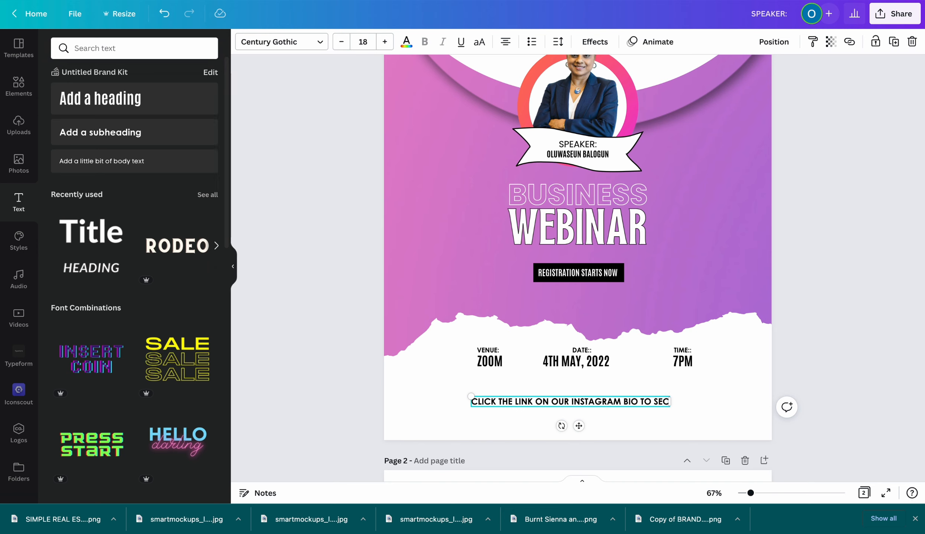
text(URE Y)
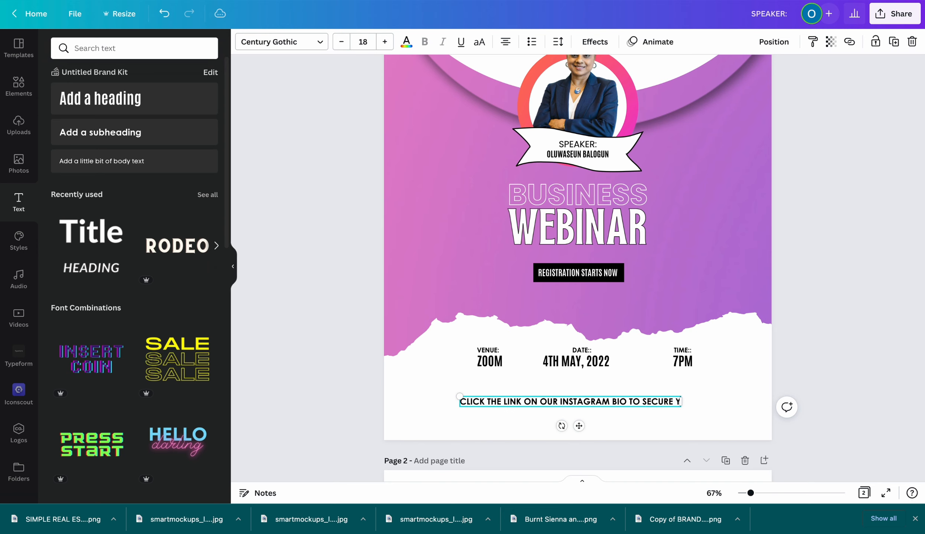
text(OUR SP)
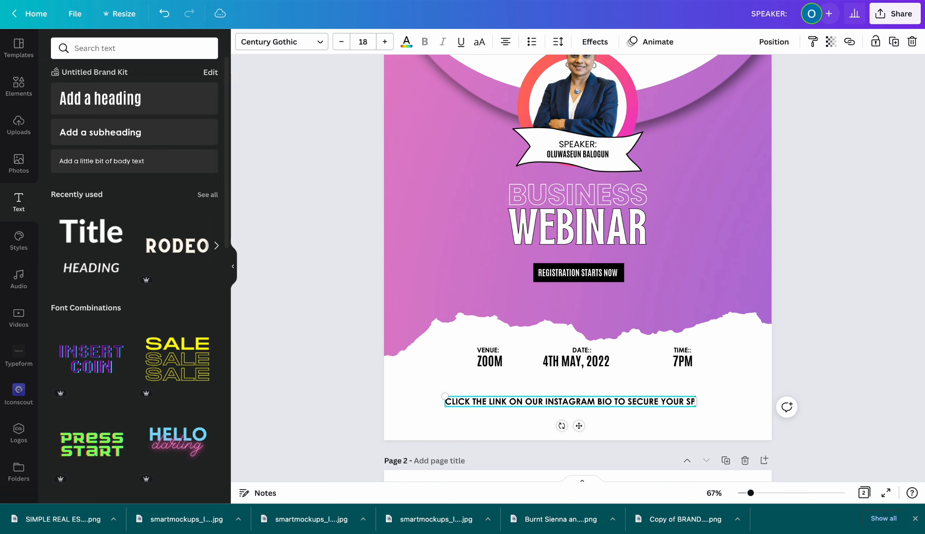
text(OT)
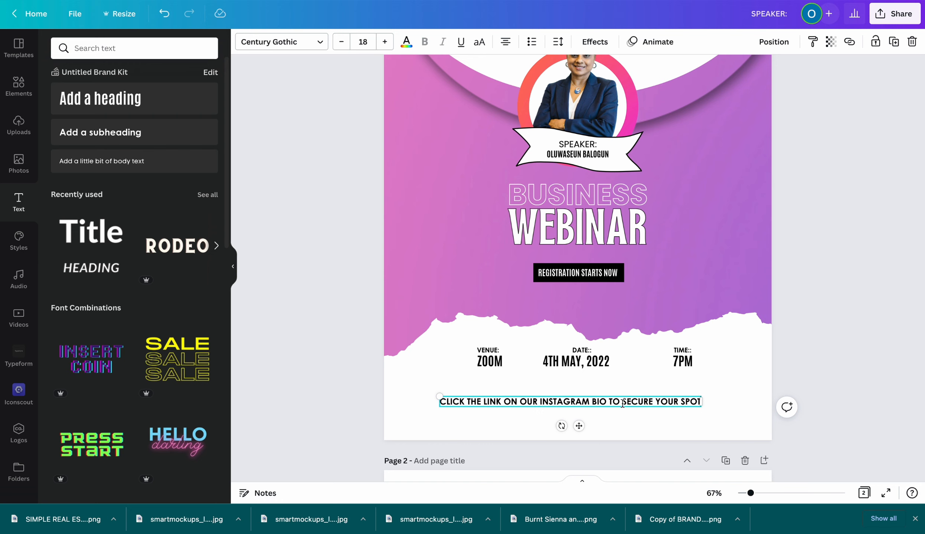
click(640, 423)
drag(619, 402, 636, 405)
drag(635, 405, 637, 406)
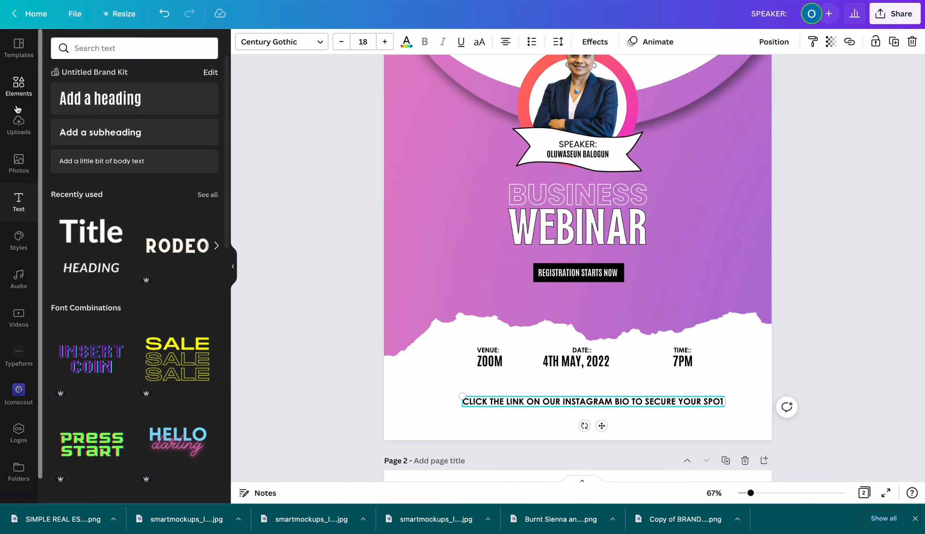
Add an outline frame around the call-to-action and colour it magenta #EB21E2
click(15, 92)
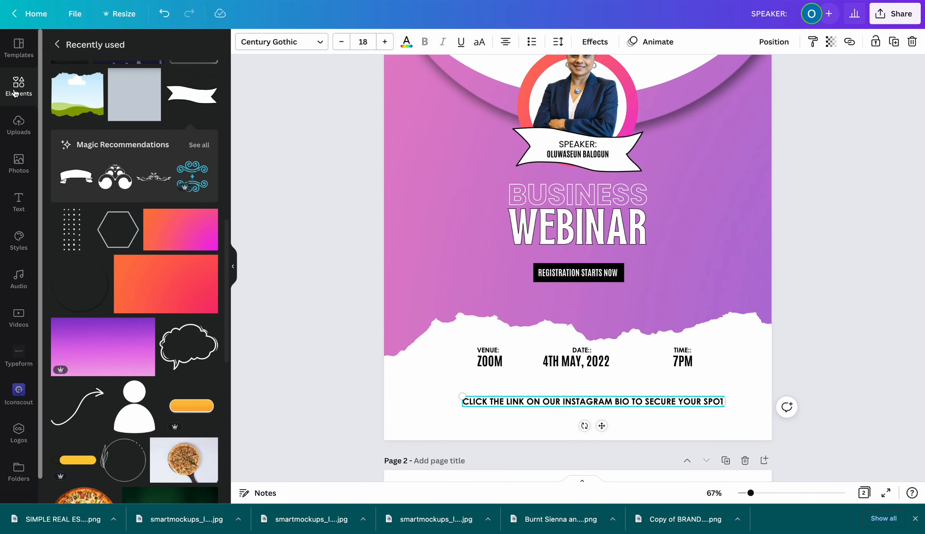
scroll(146, 130, up, 2)
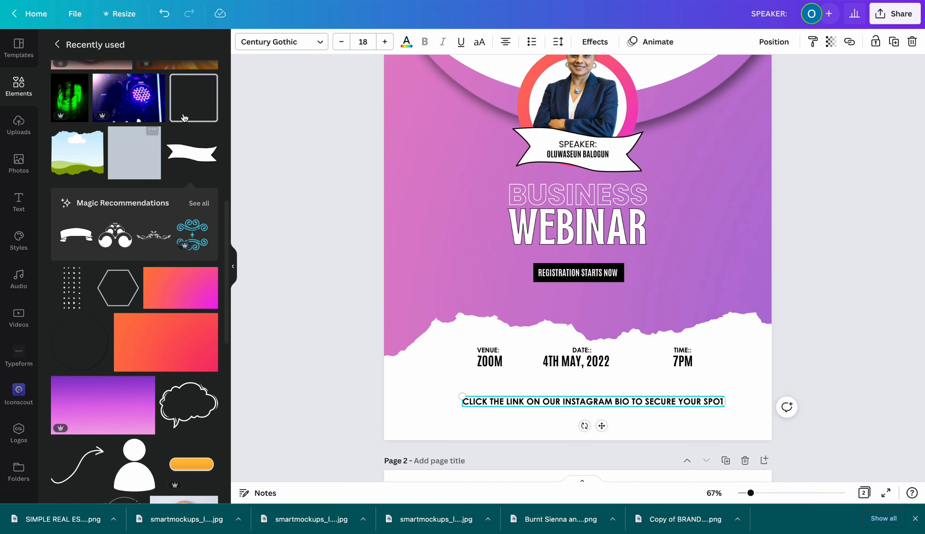
click(191, 99)
drag(479, 100, 733, 401)
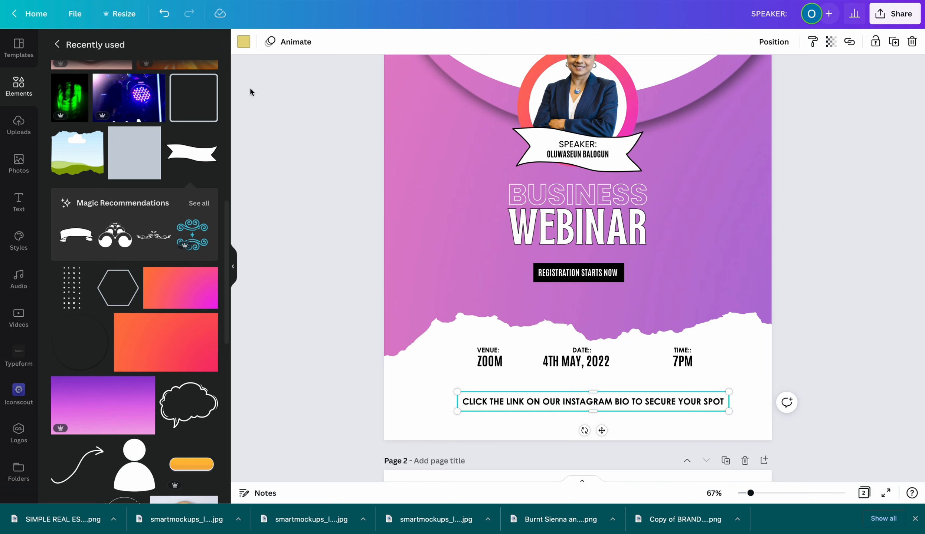
click(244, 42)
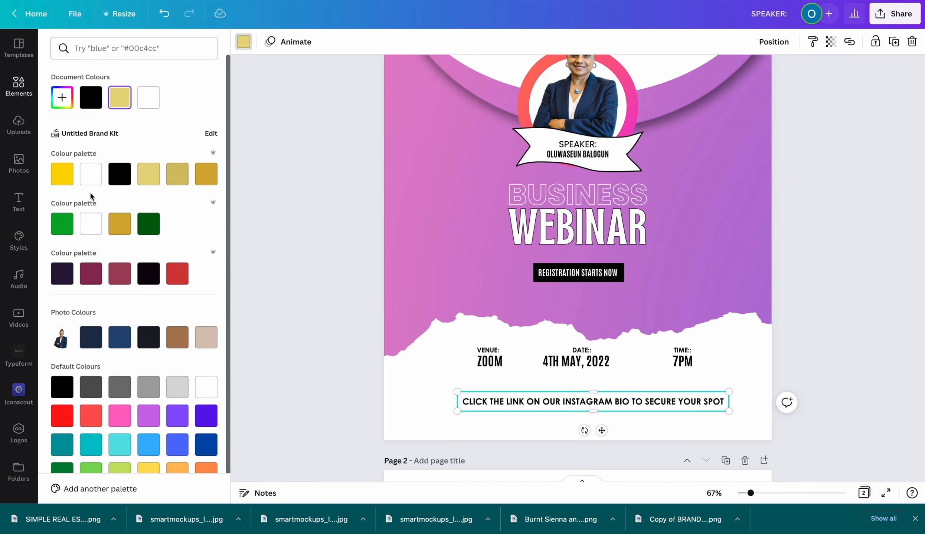
click(61, 97)
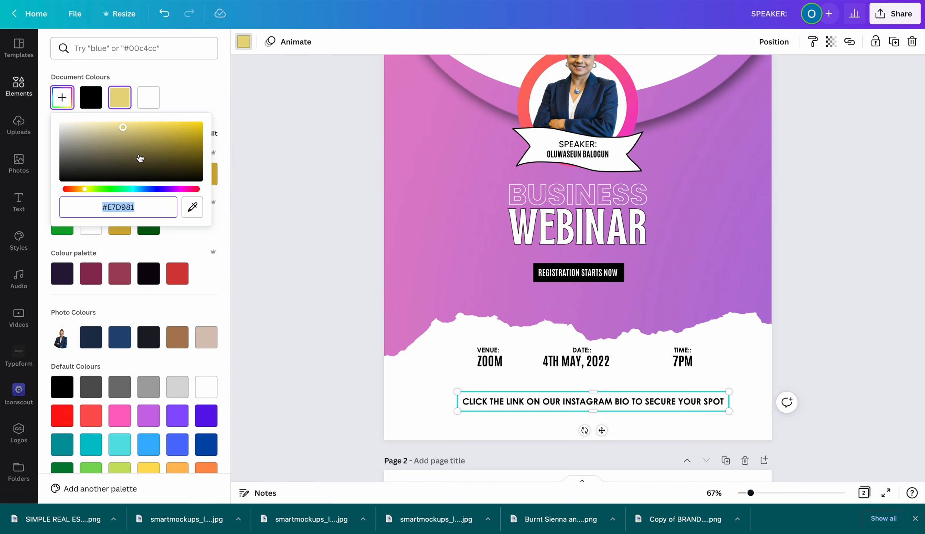
click(175, 189)
click(179, 128)
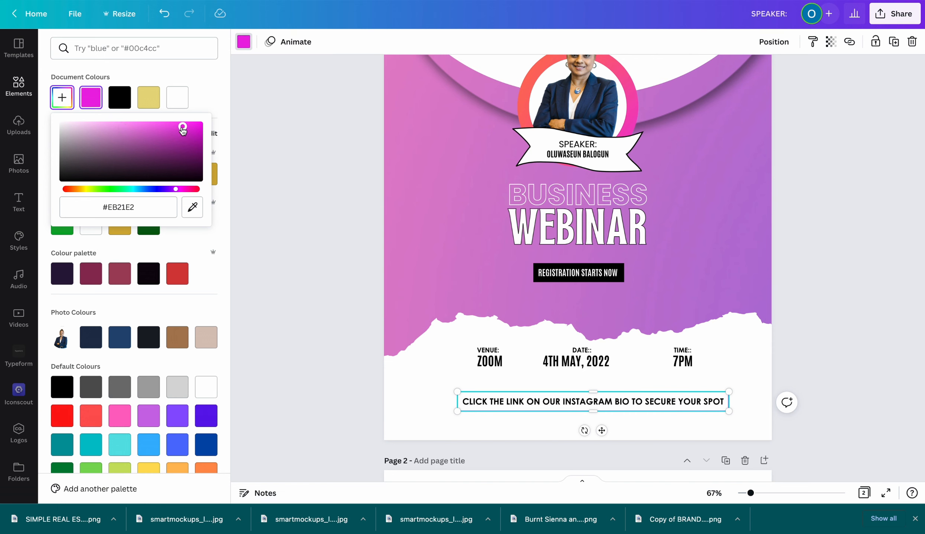
click(441, 423)
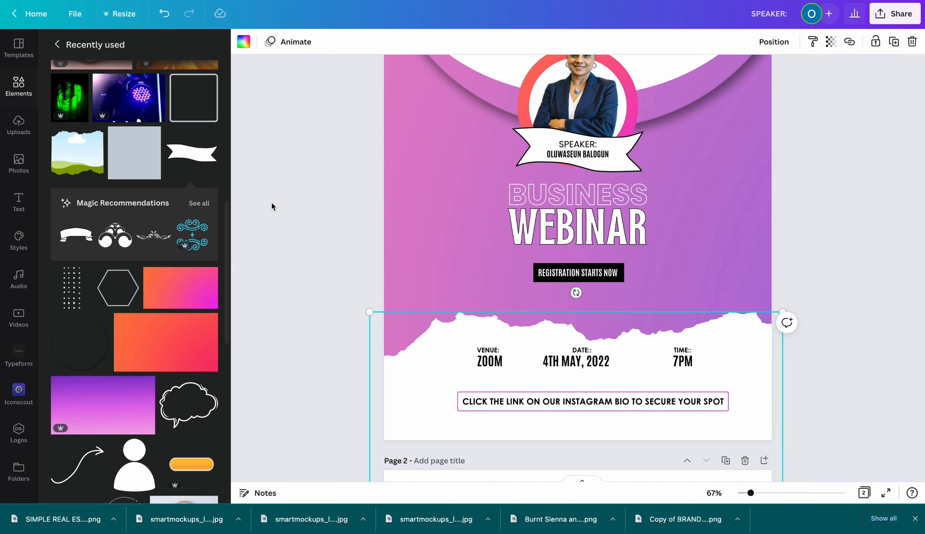
Nudge the call-to-action text slightly left to sit inside the frame
click(622, 408)
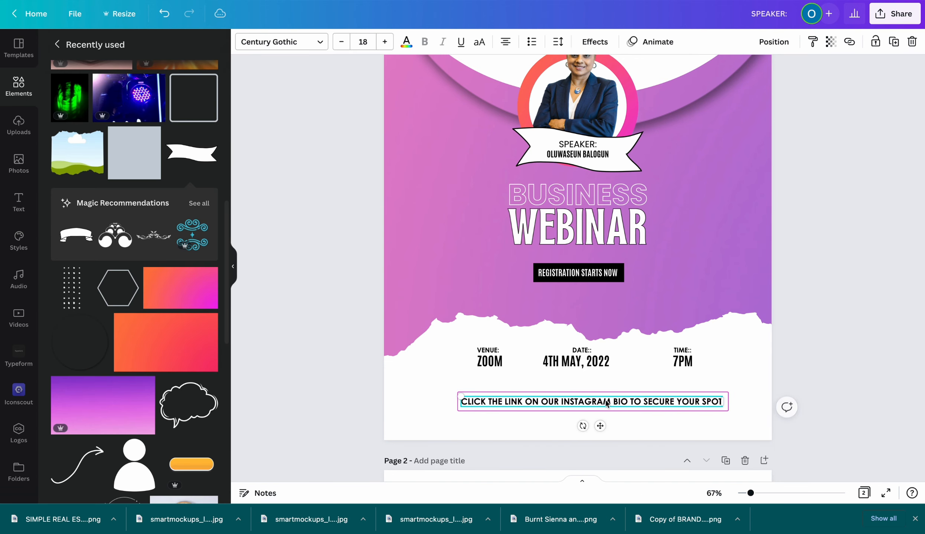
drag(612, 399, 606, 393)
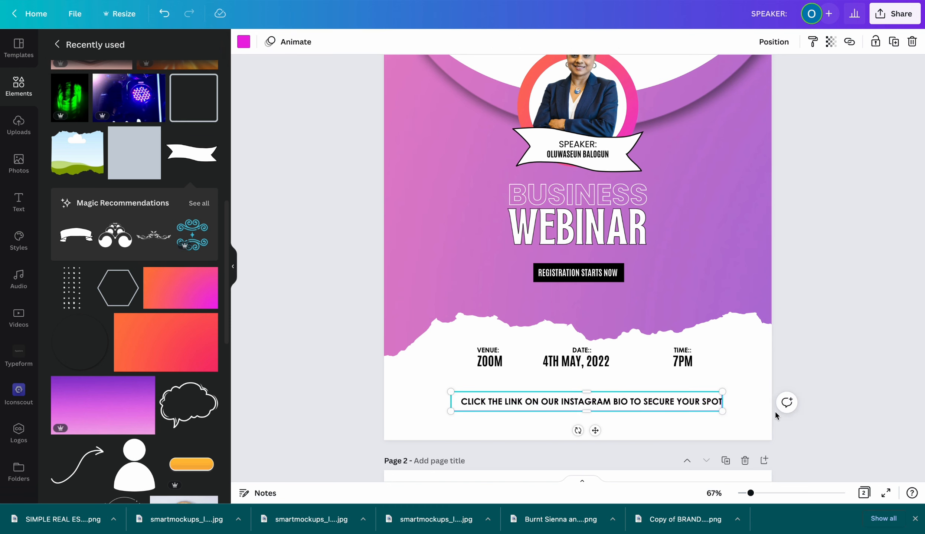
double_click(667, 406)
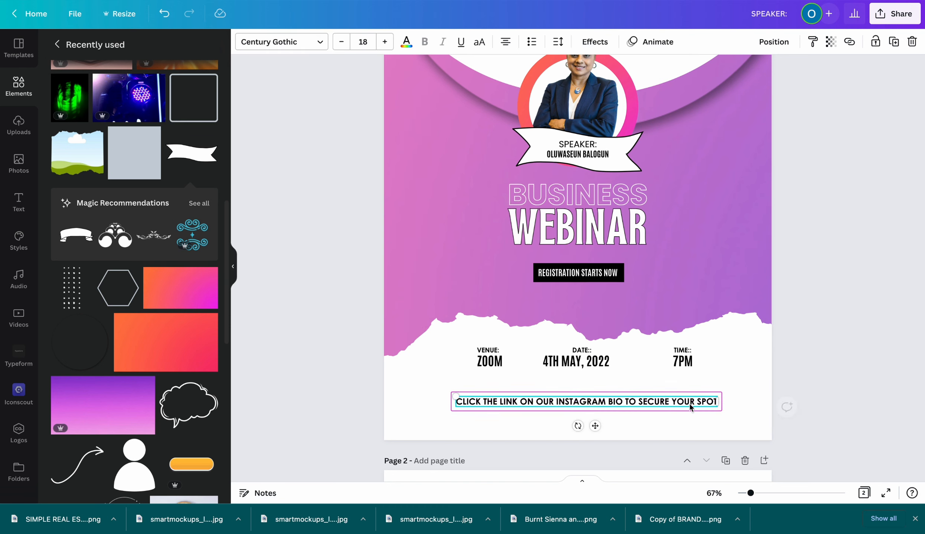
click(836, 426)
scroll(664, 424, up, 1)
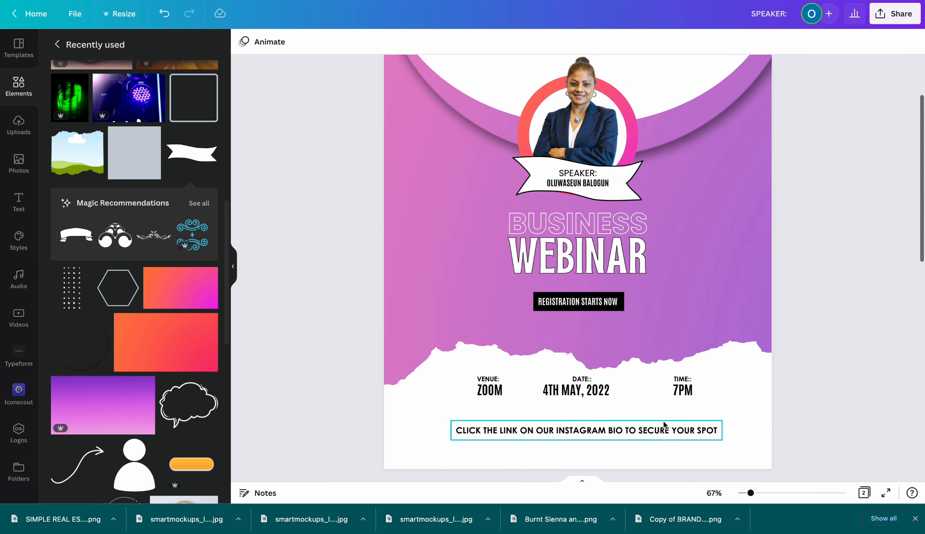
scroll(664, 424, down, 2)
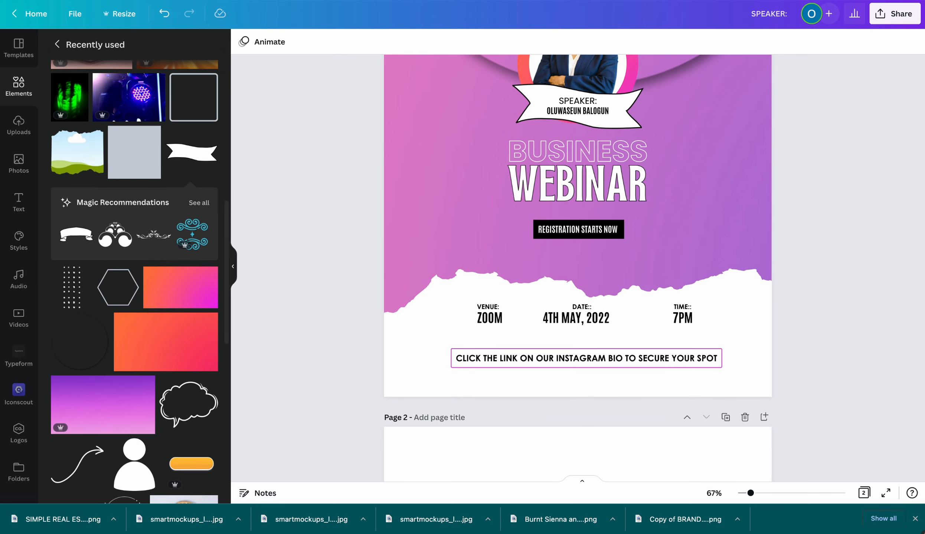
click(19, 202)
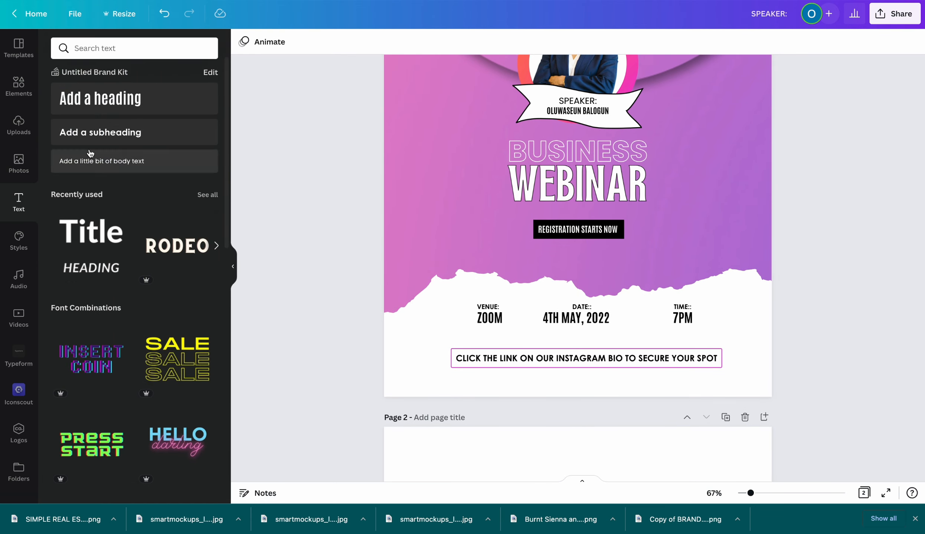
click(95, 144)
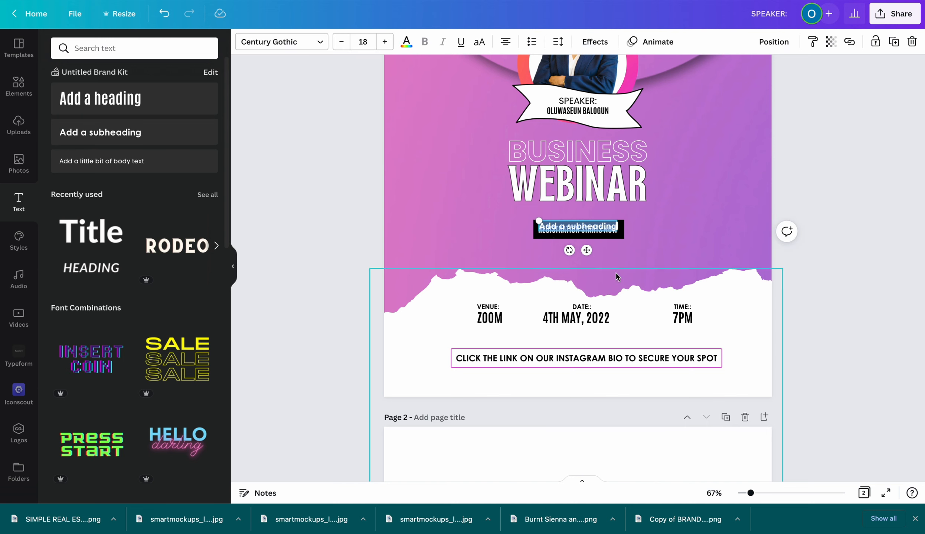
drag(584, 257, 530, 401)
key(BackSpace)
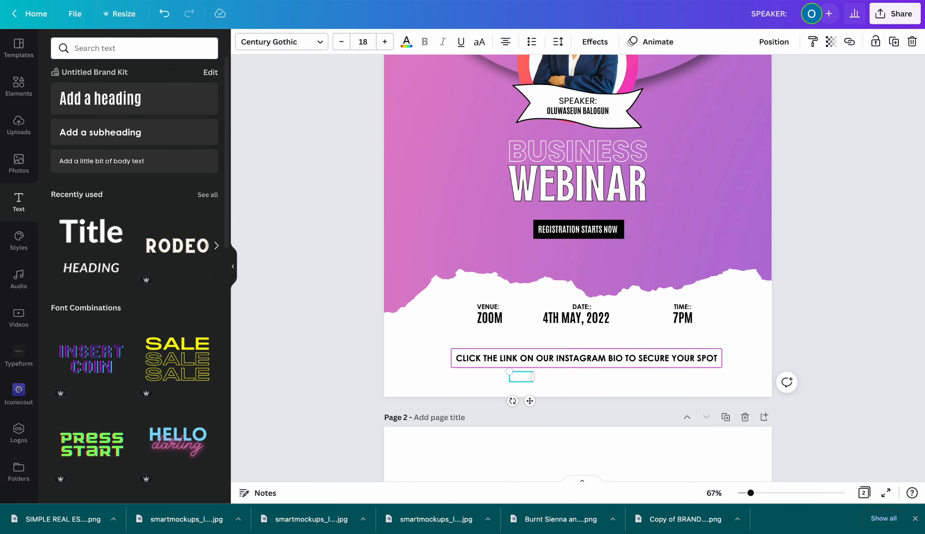
click(407, 42)
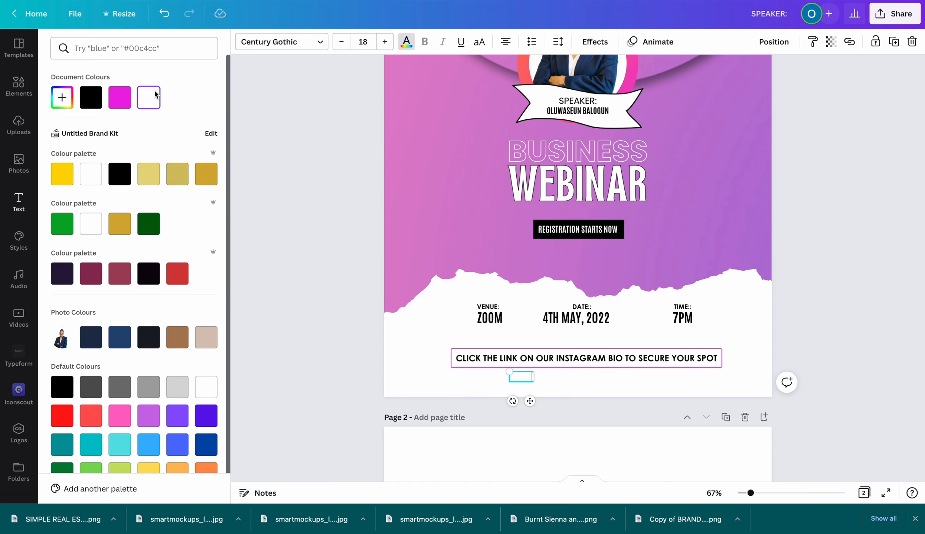
click(90, 98)
text(.)
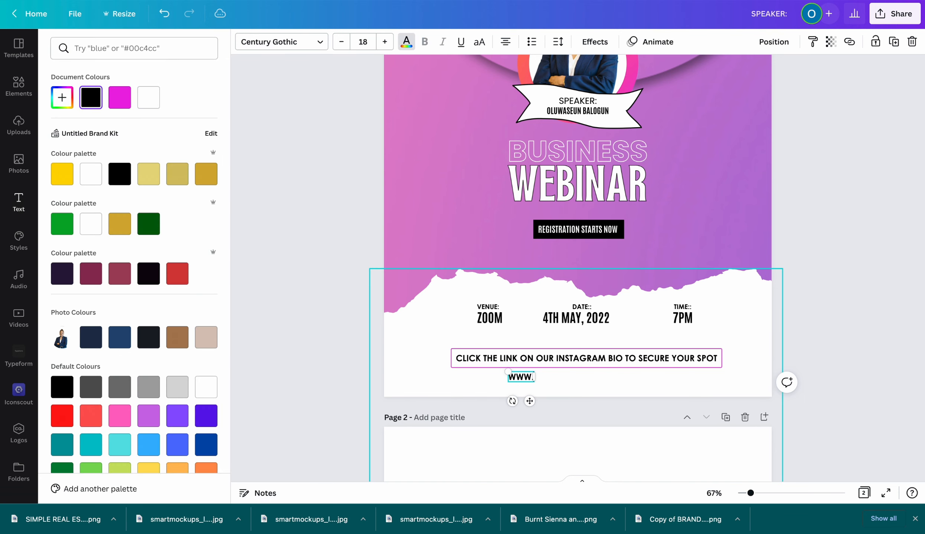
text(BRANDE)
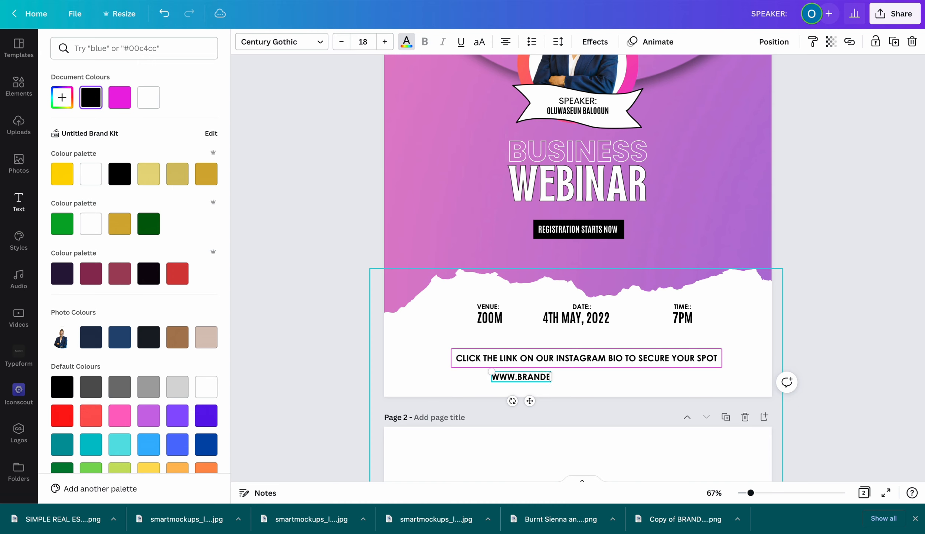
text(LEVAT)
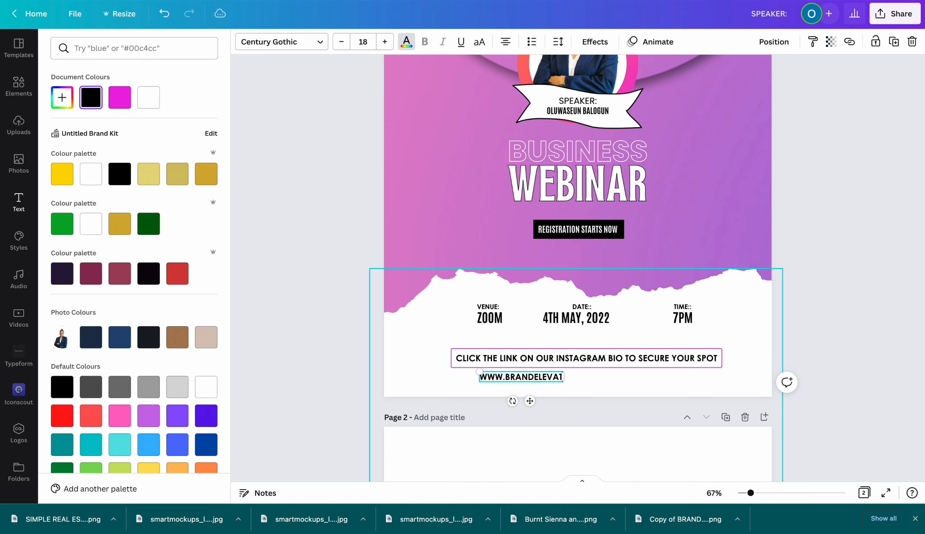
text(ION)
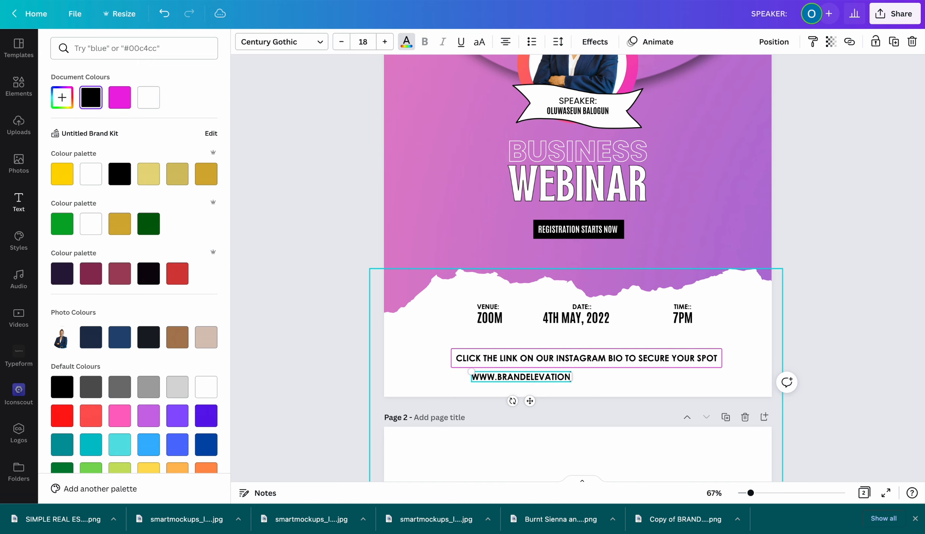
text(.COM)
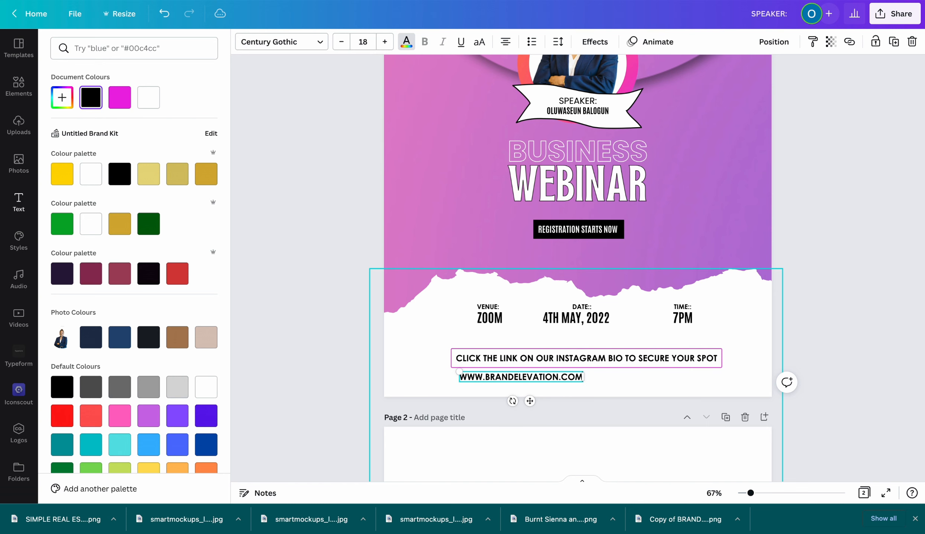
scroll(374, 308, up, 1)
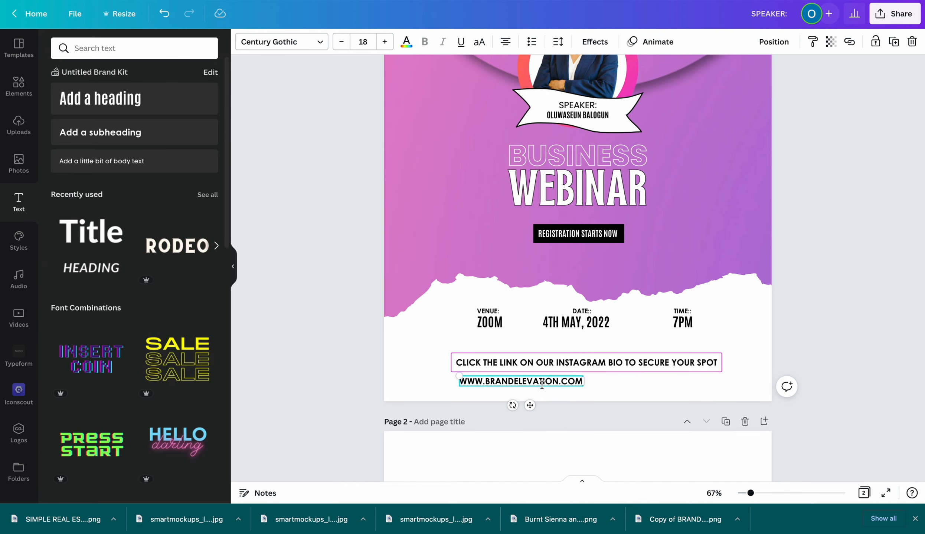
drag(533, 406, 587, 407)
Set both the call-to-action and website address to the Poppins font
click(573, 364)
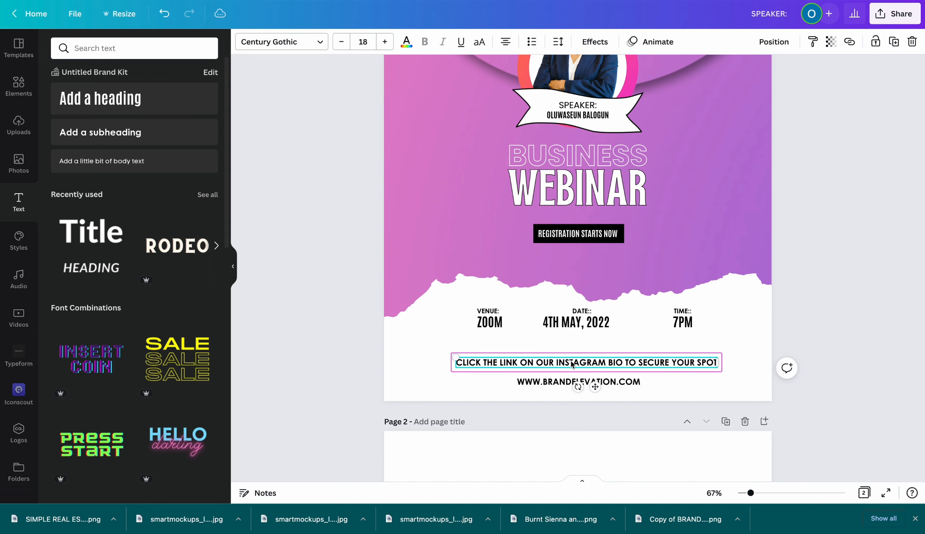
click(288, 47)
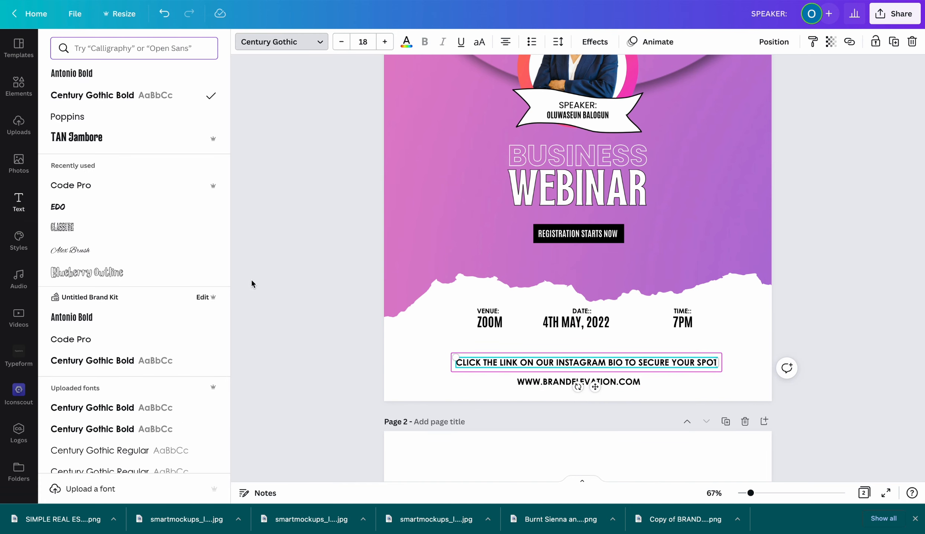
click(91, 117)
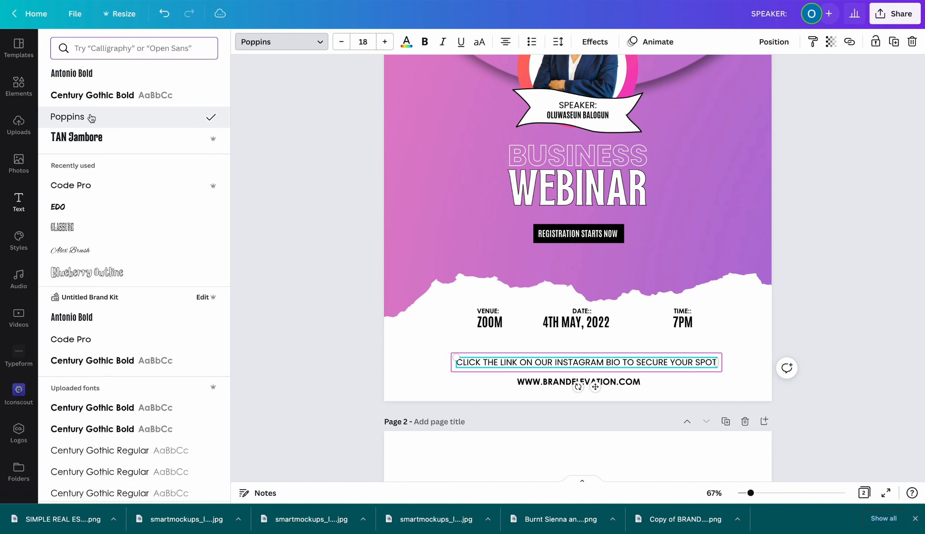
click(628, 384)
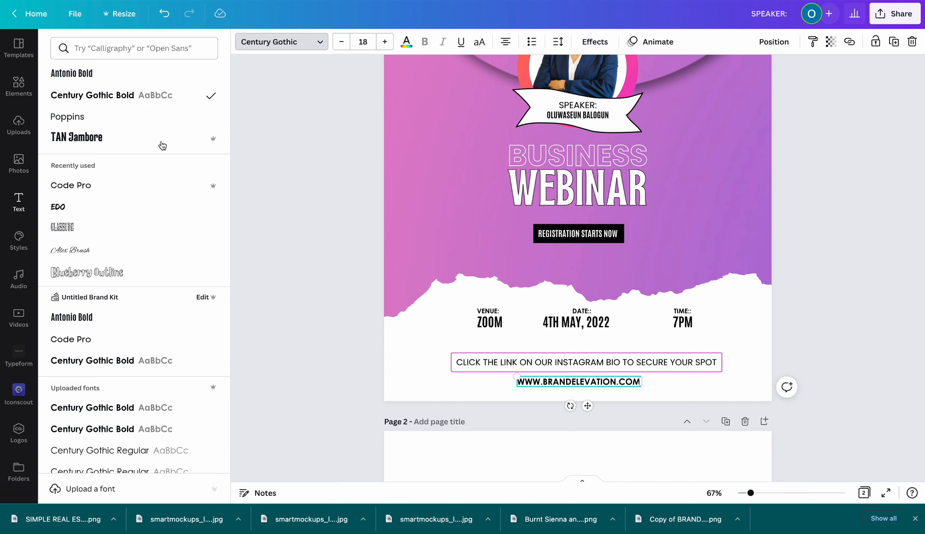
click(155, 118)
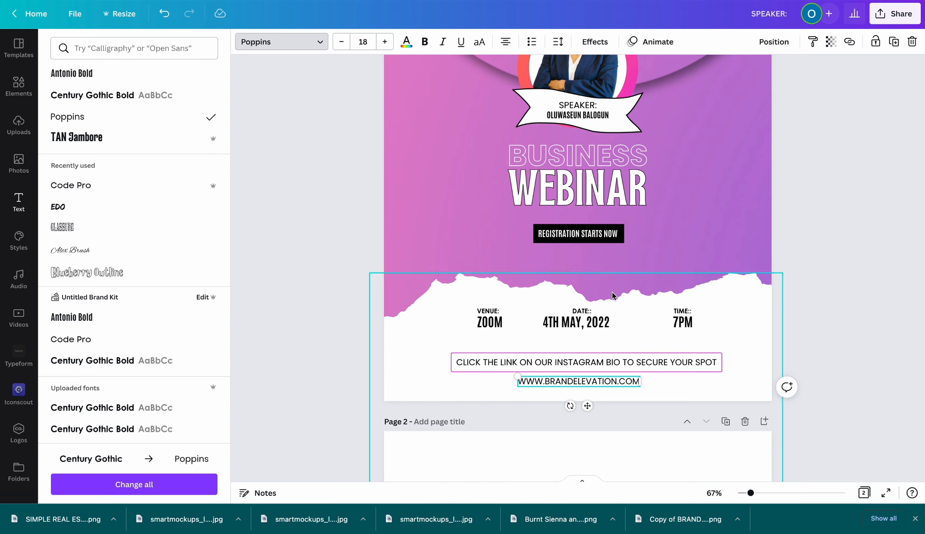
Make the call-to-action bold at size 17.1 and recentre it in its frame
click(585, 365)
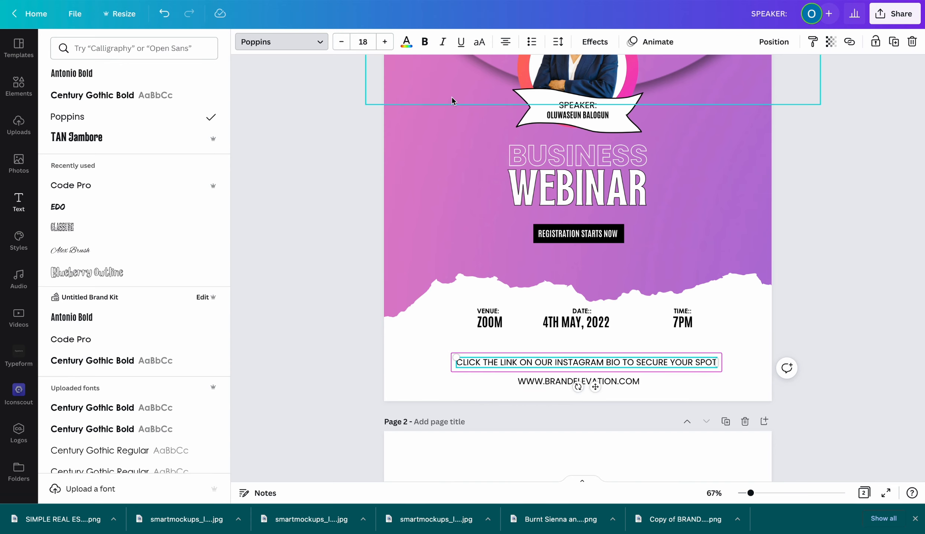
click(425, 42)
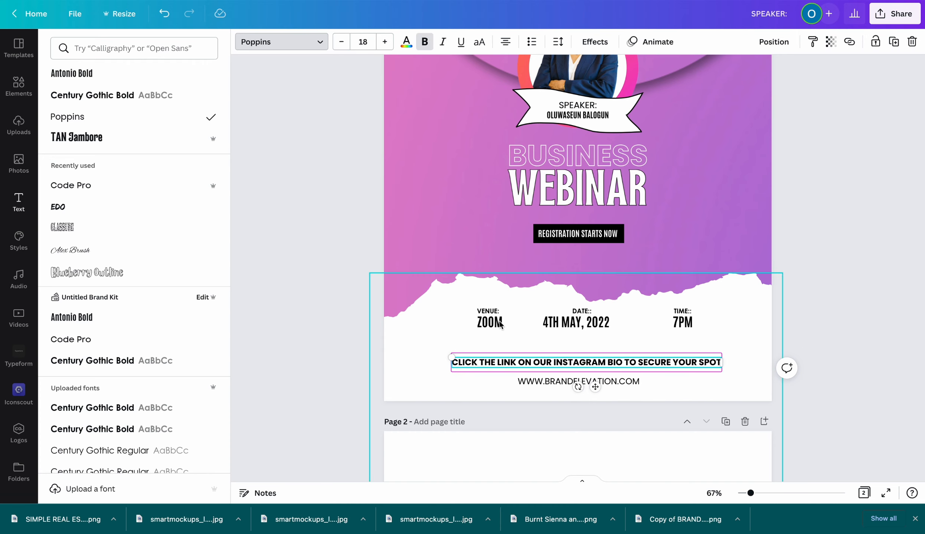
drag(453, 356, 466, 357)
click(534, 364)
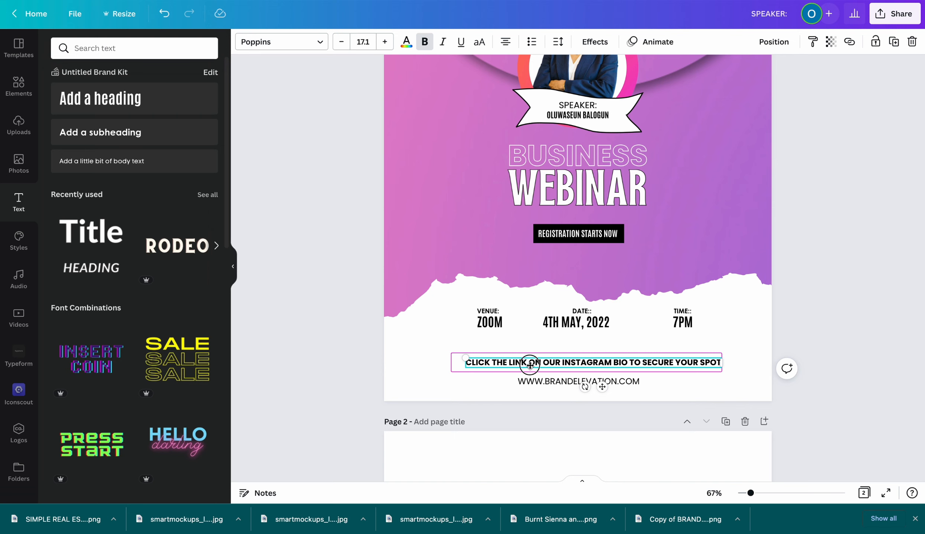
drag(534, 365, 528, 365)
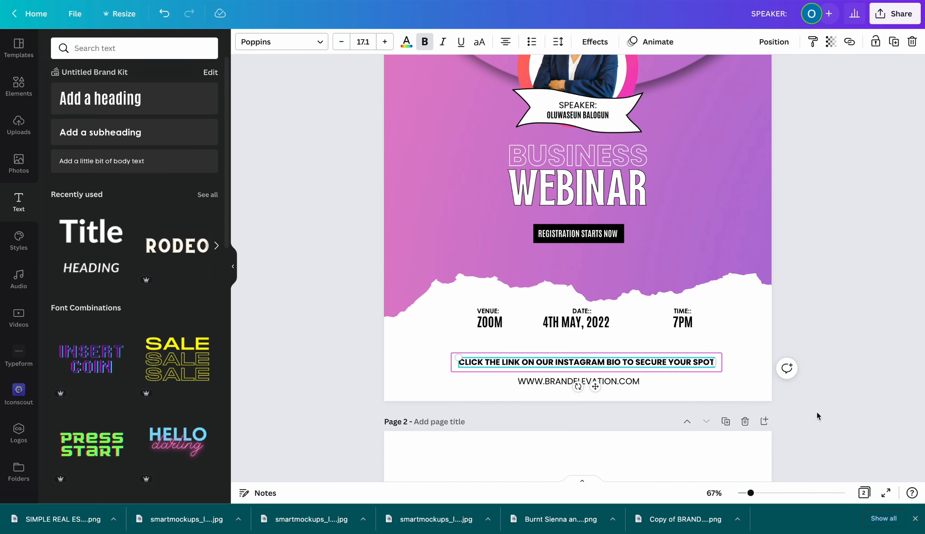
click(816, 396)
scroll(816, 396, up, 2)
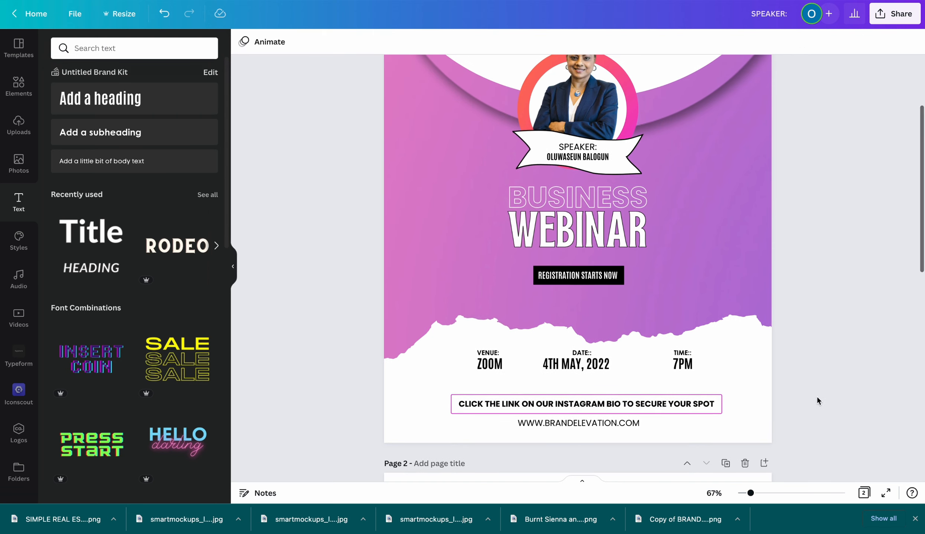
scroll(816, 396, up, 1)
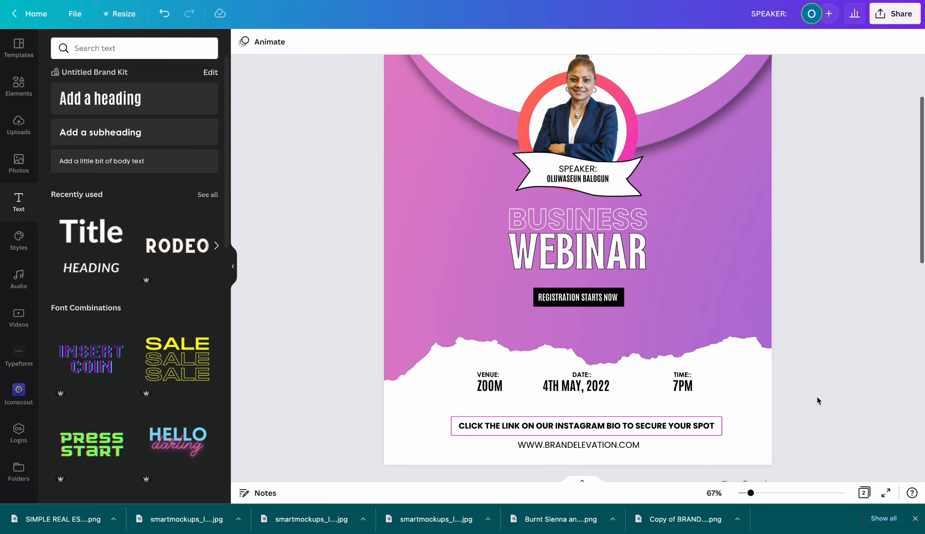